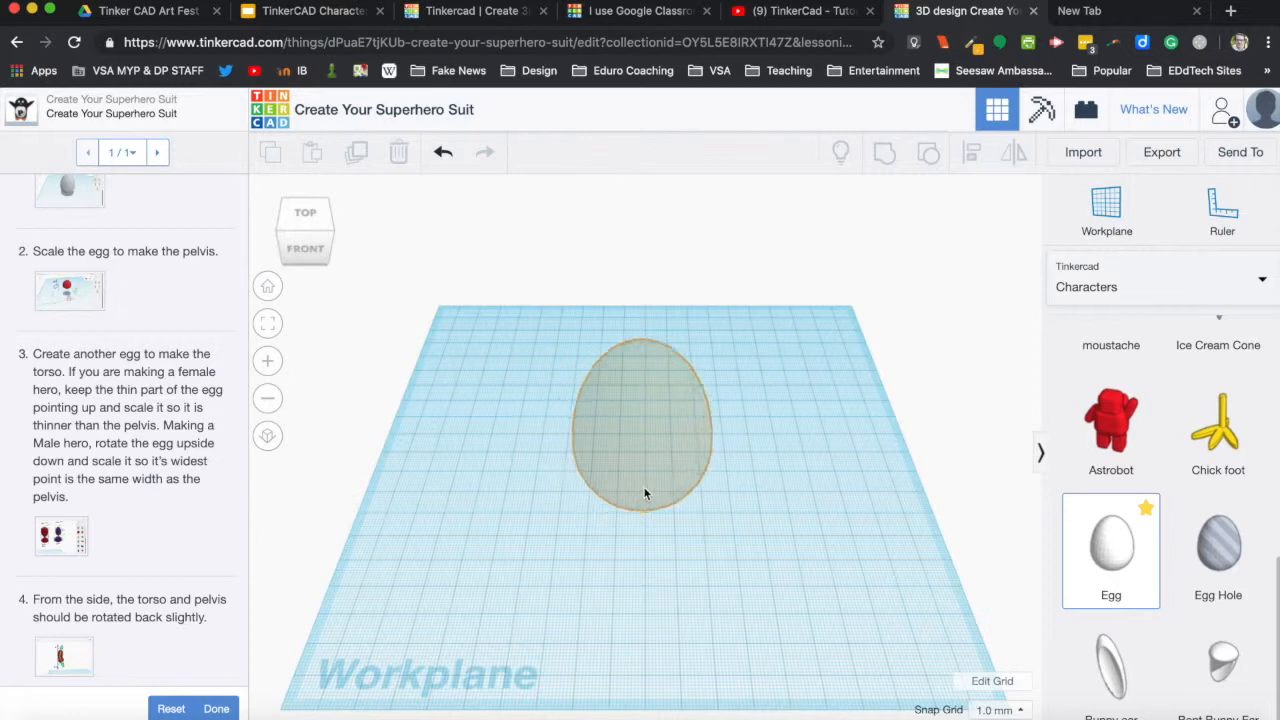
# Place an egg in the middle of the workplane, shortened to 57 mm high, and anchor a ruler on it.
pyautogui.click(643, 486)
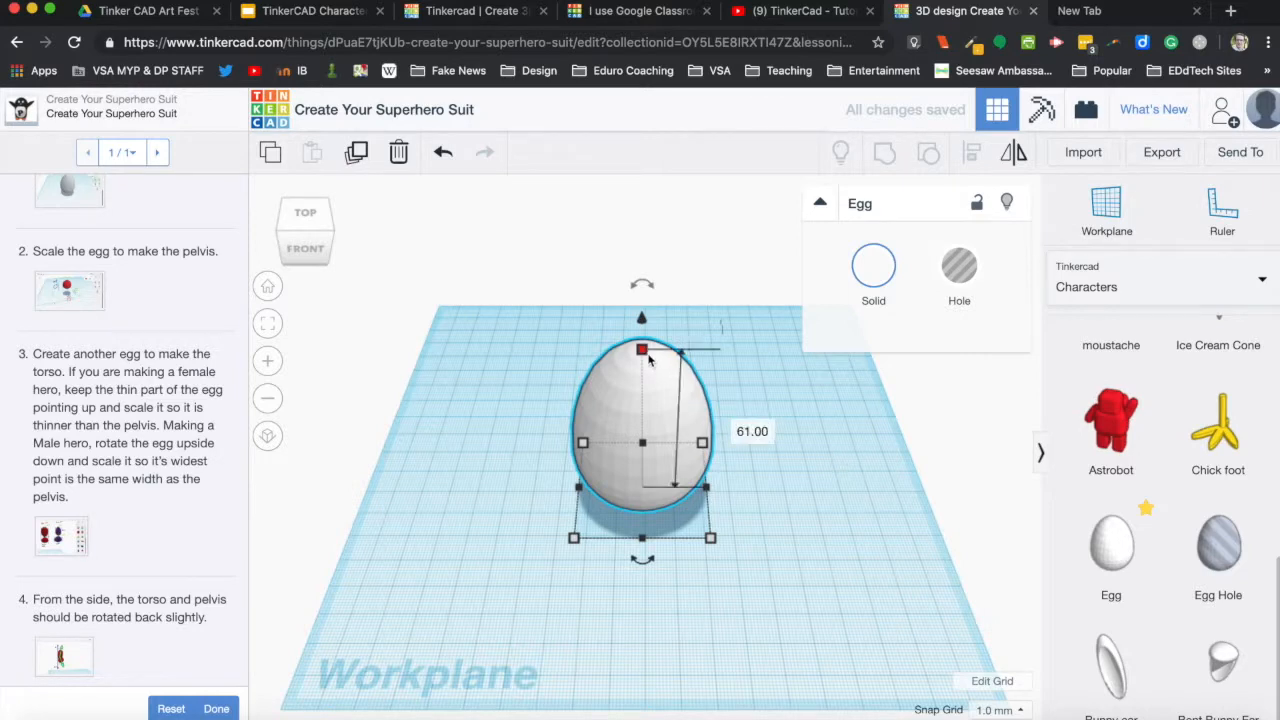
pyautogui.moveTo(645, 355); pyautogui.dragTo(646, 367)
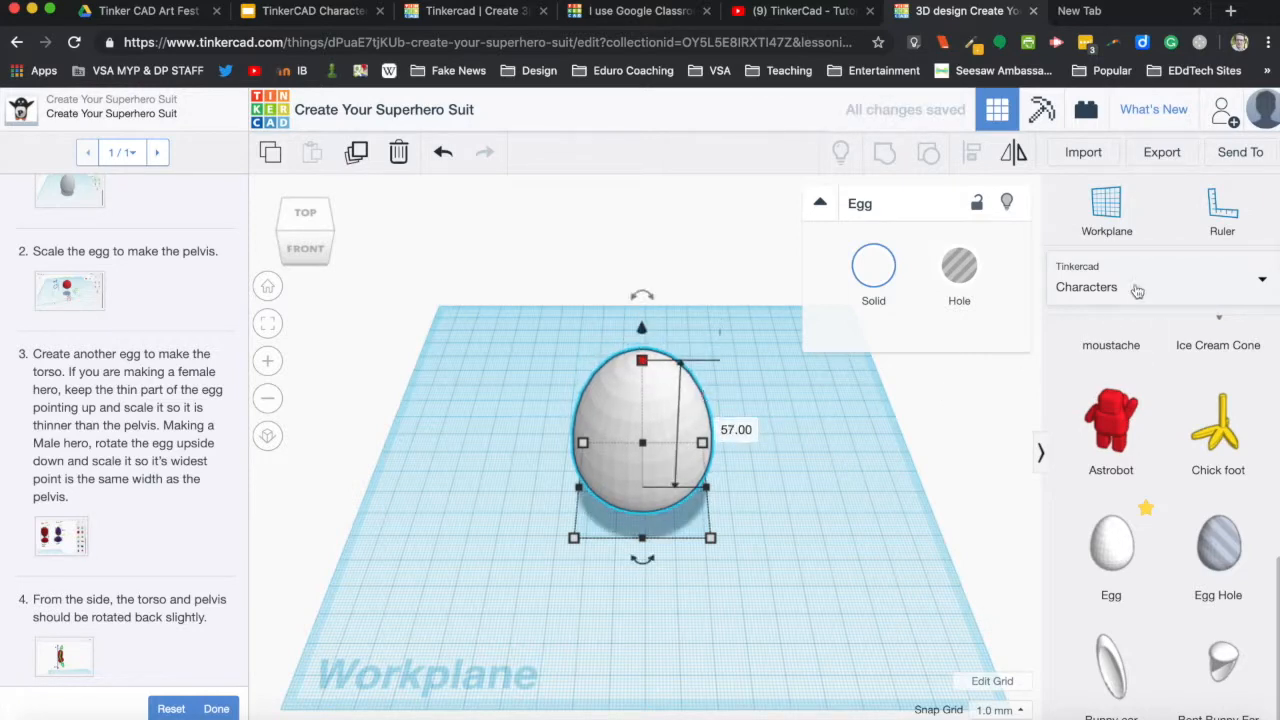
pyautogui.click(1230, 215)
pyautogui.click(666, 455)
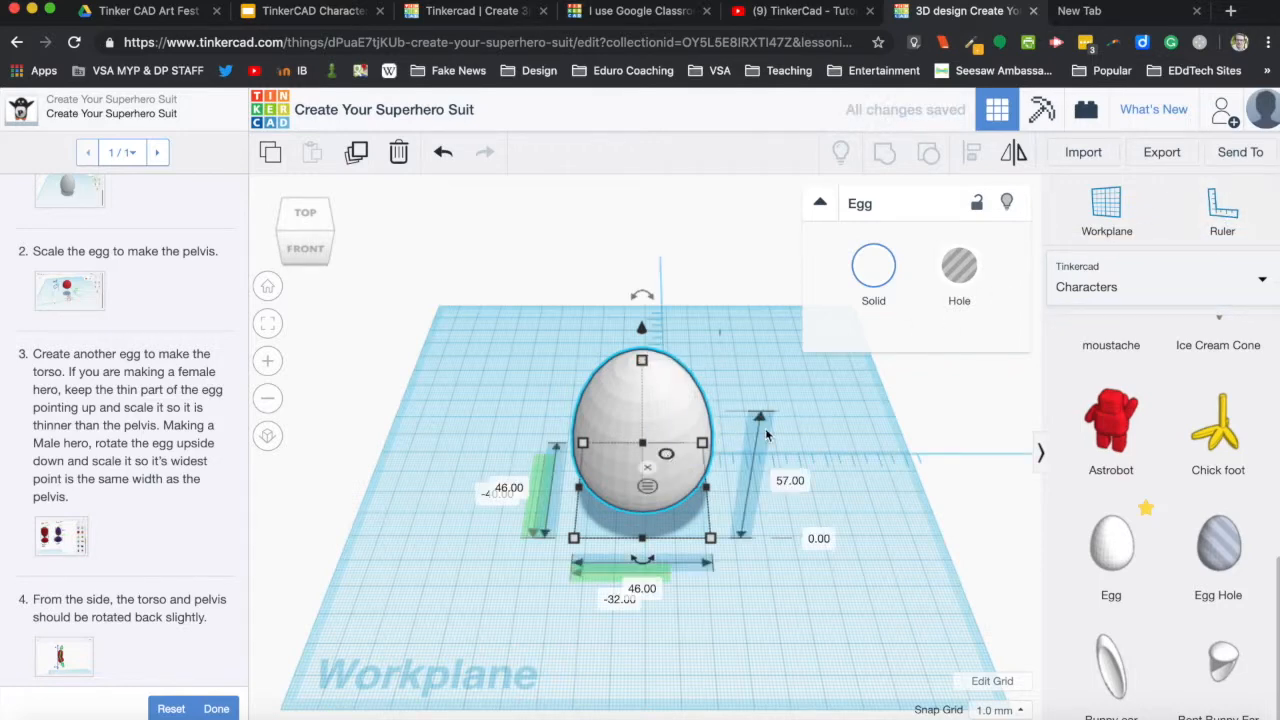
# Scale the egg into the pelvis by setting it 18 mm high, 20 mm wide and 16 mm deep.
pyautogui.click(790, 482)
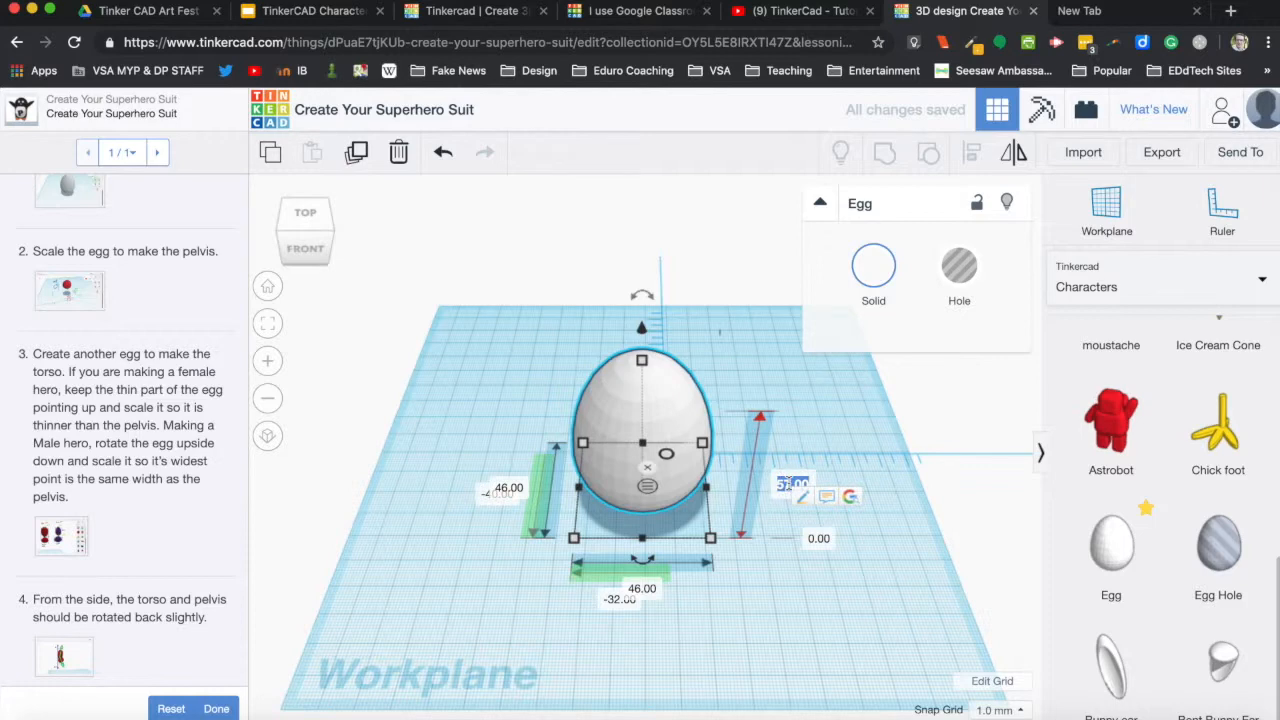
pyautogui.write('18')
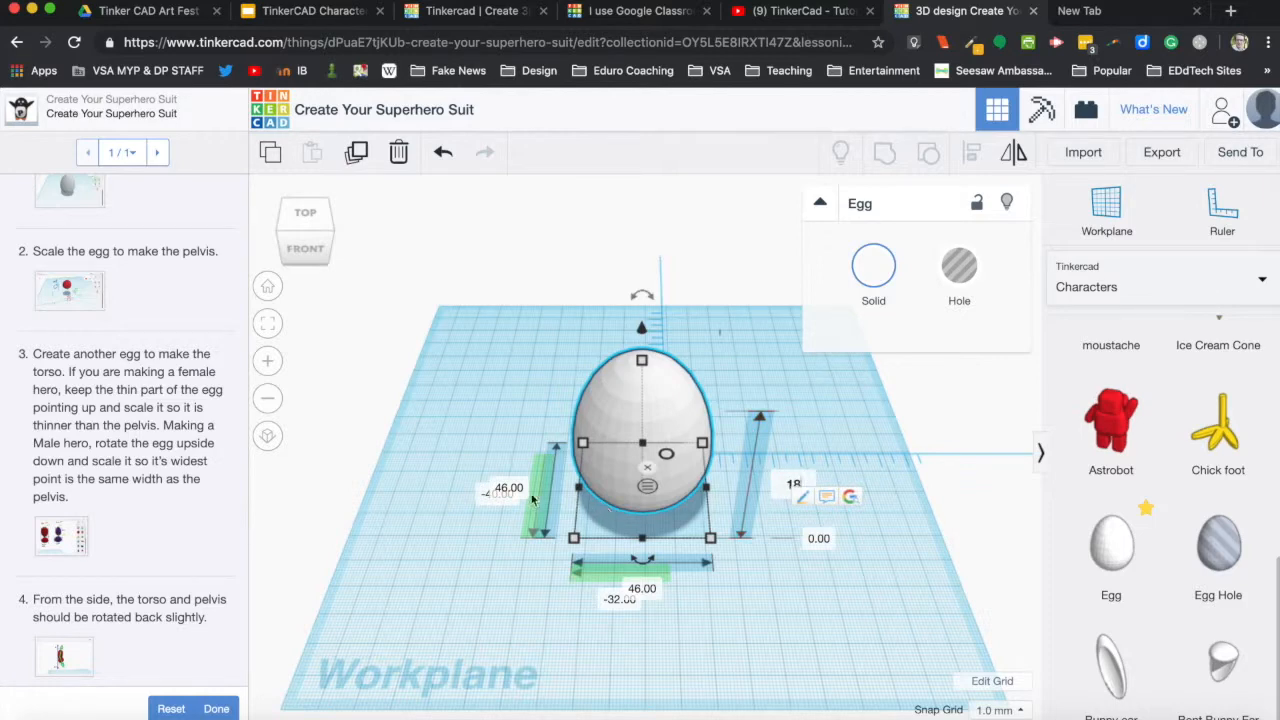
pyautogui.press('Return')
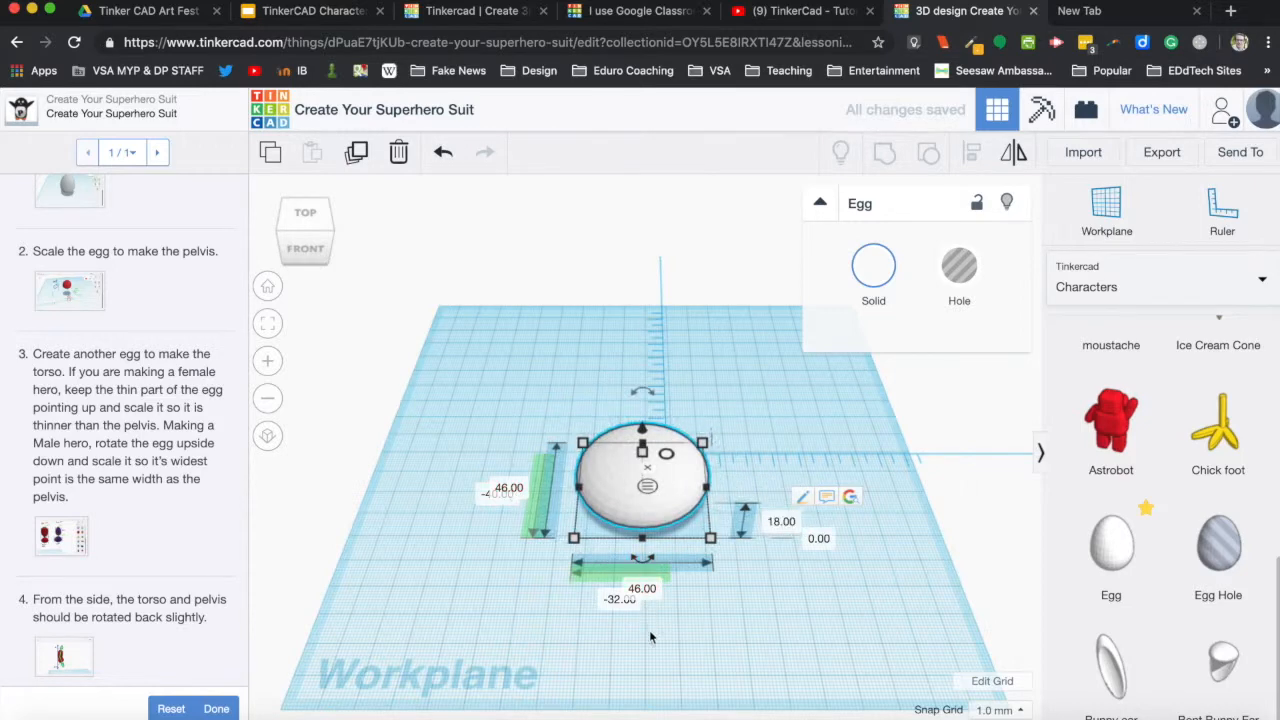
pyautogui.click(640, 589)
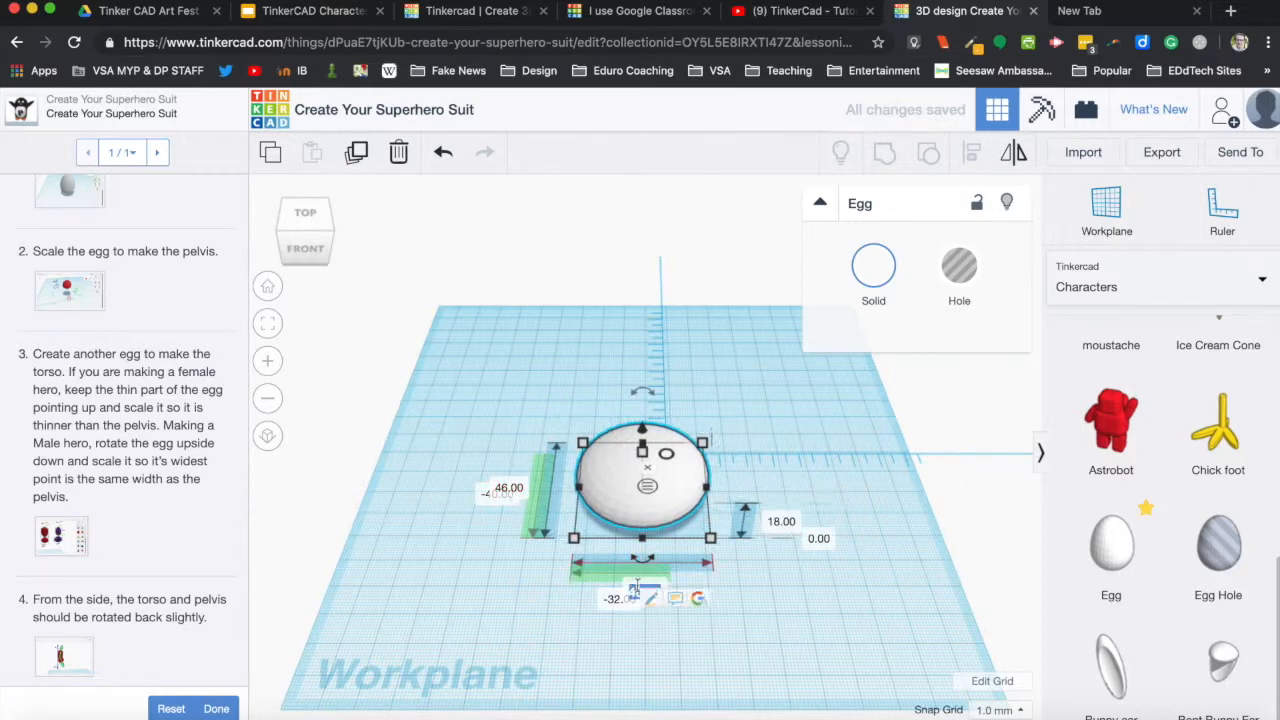
pyautogui.write('4')
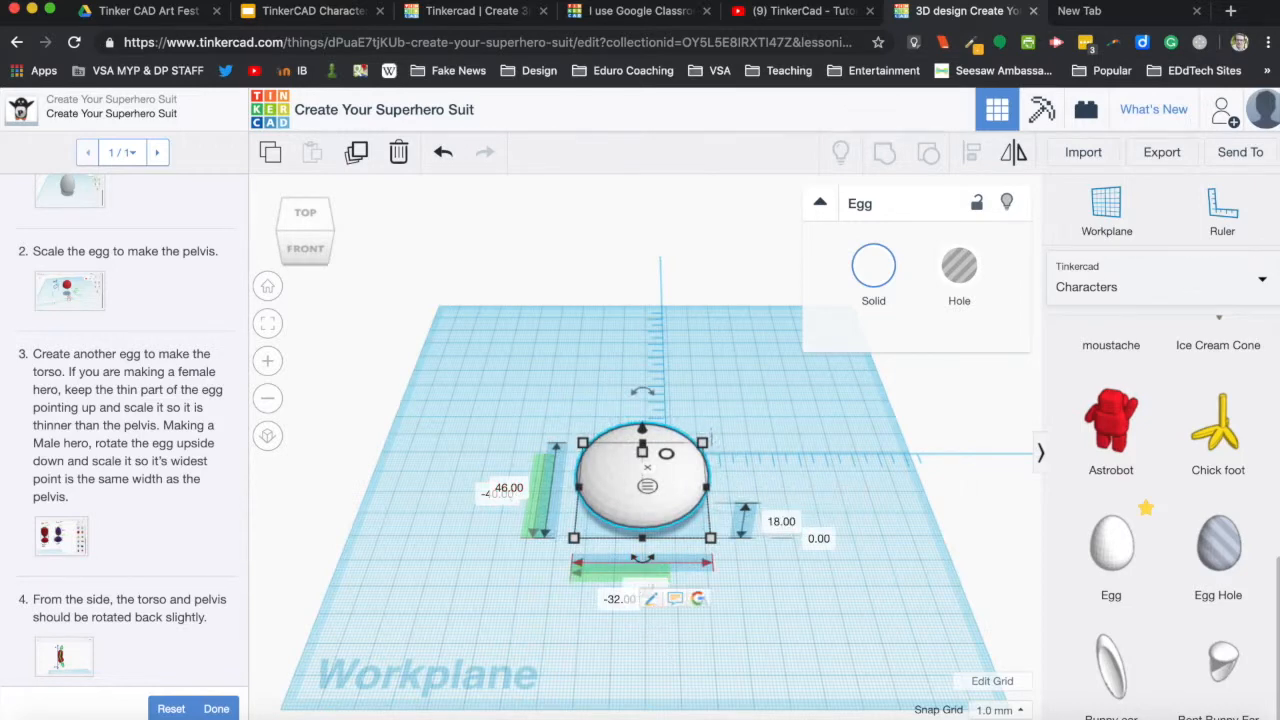
pyautogui.press('Return')
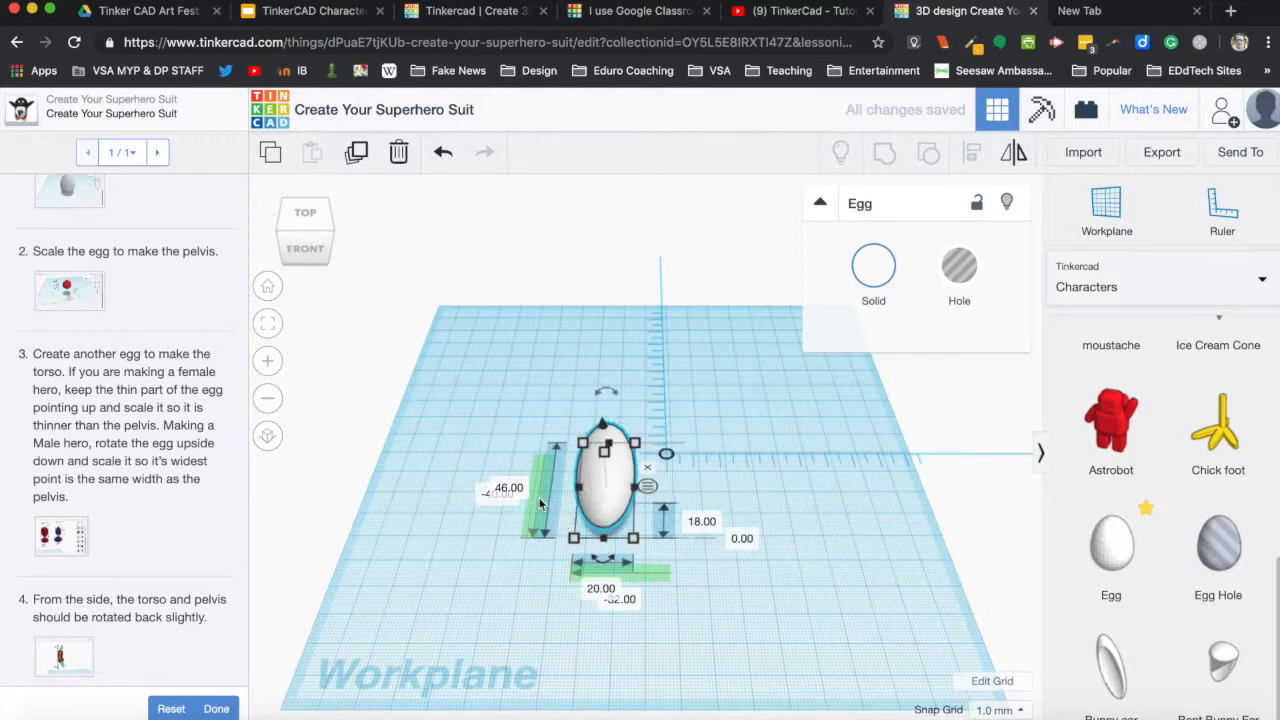
pyautogui.click(507, 488)
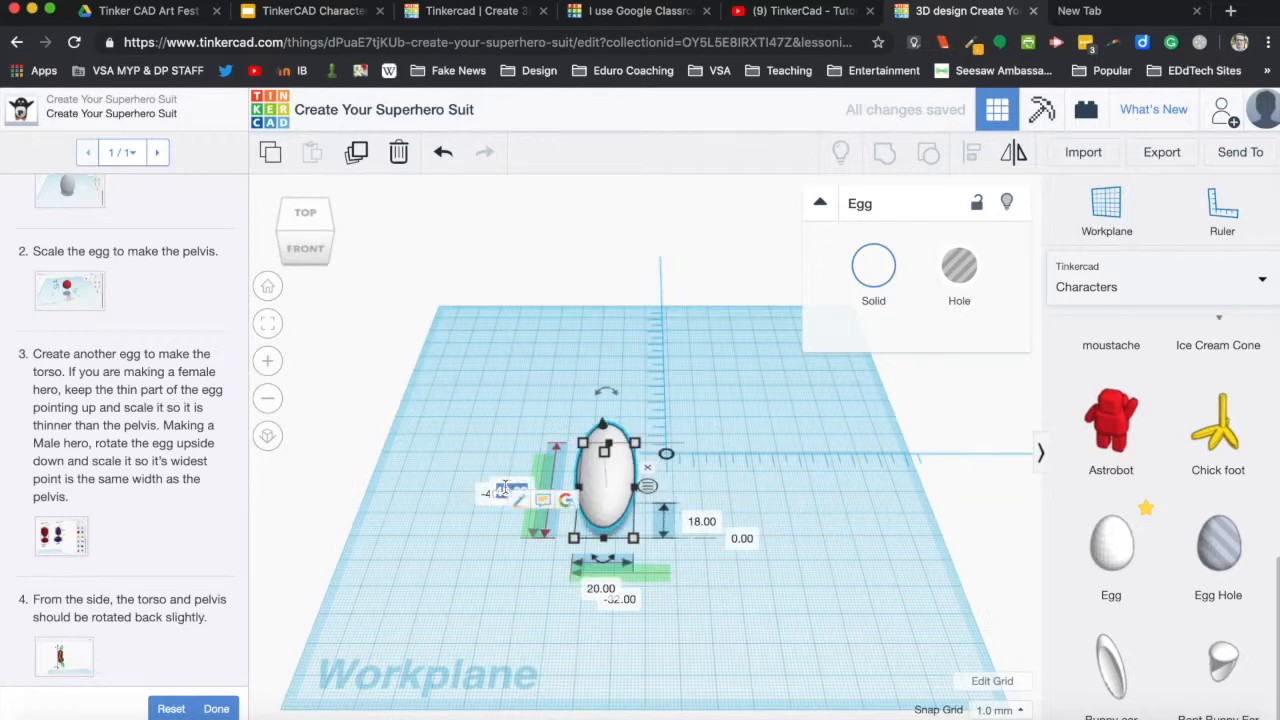
pyautogui.write('16')
pyautogui.press('Return')
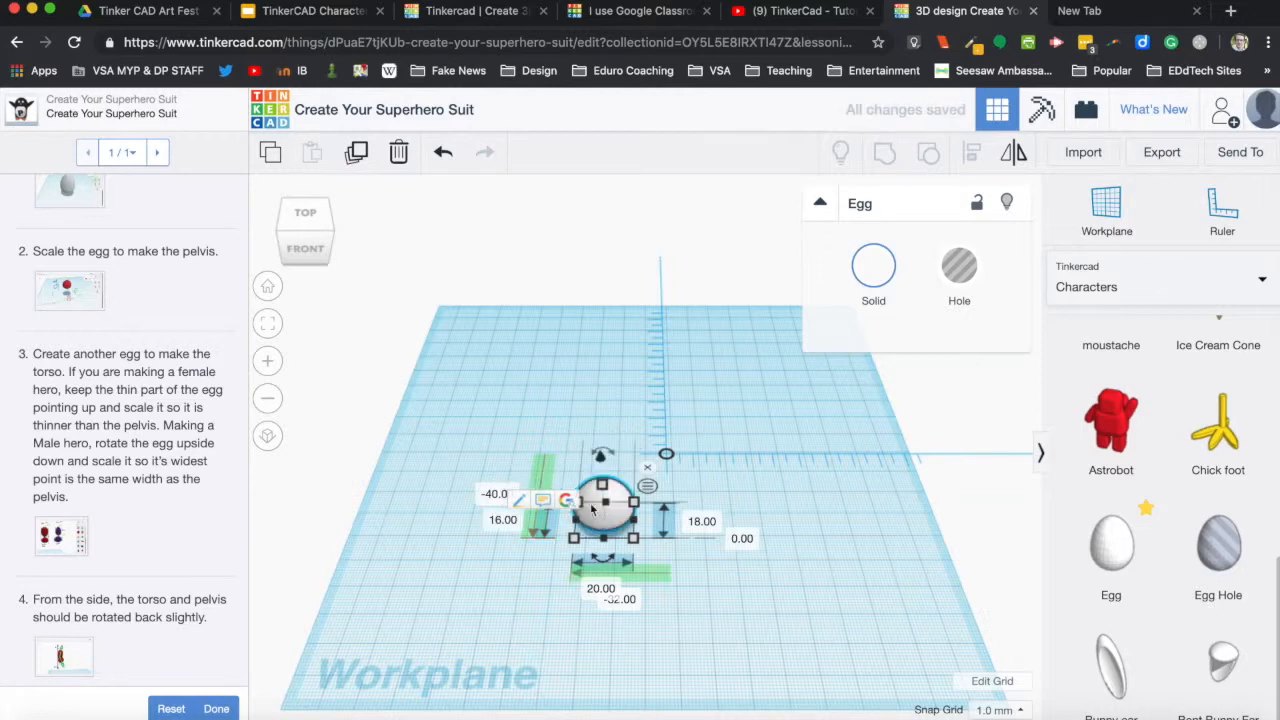
pyautogui.click(788, 520)
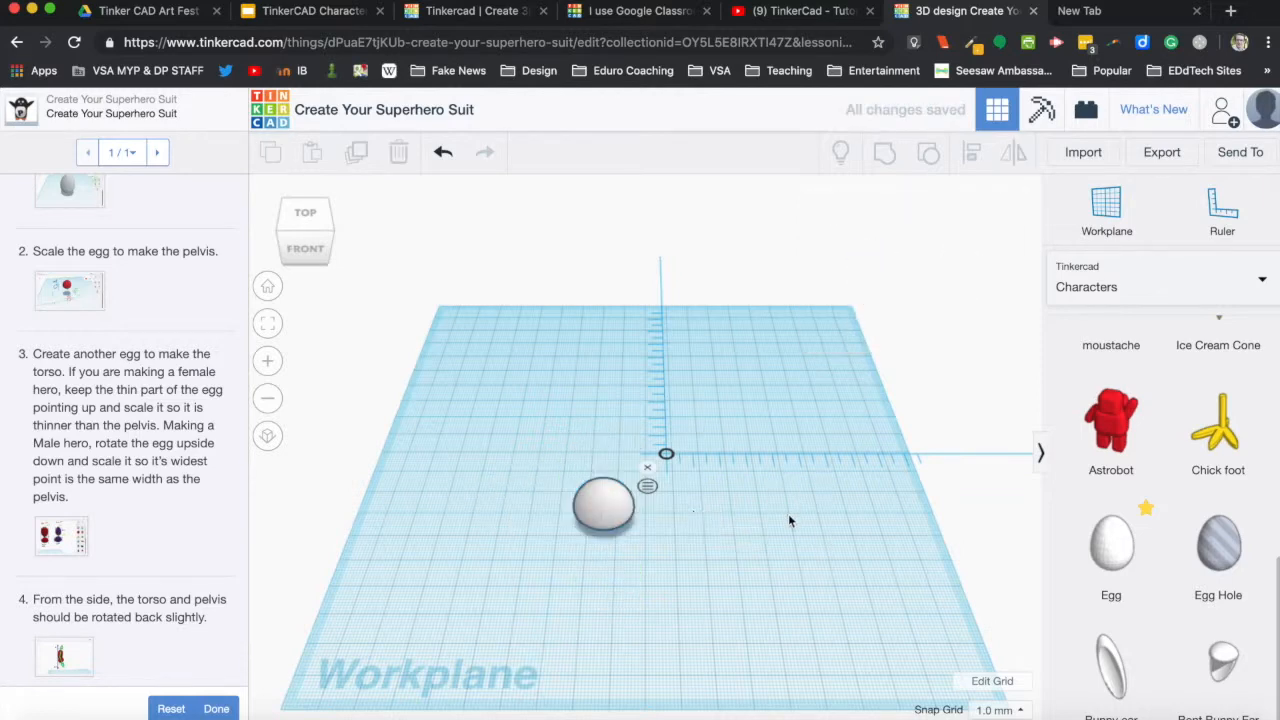
# Raise the pelvis egg 16 mm above the workplane.
pyautogui.click(603, 503)
pyautogui.moveTo(604, 466); pyautogui.dragTo(607, 428)
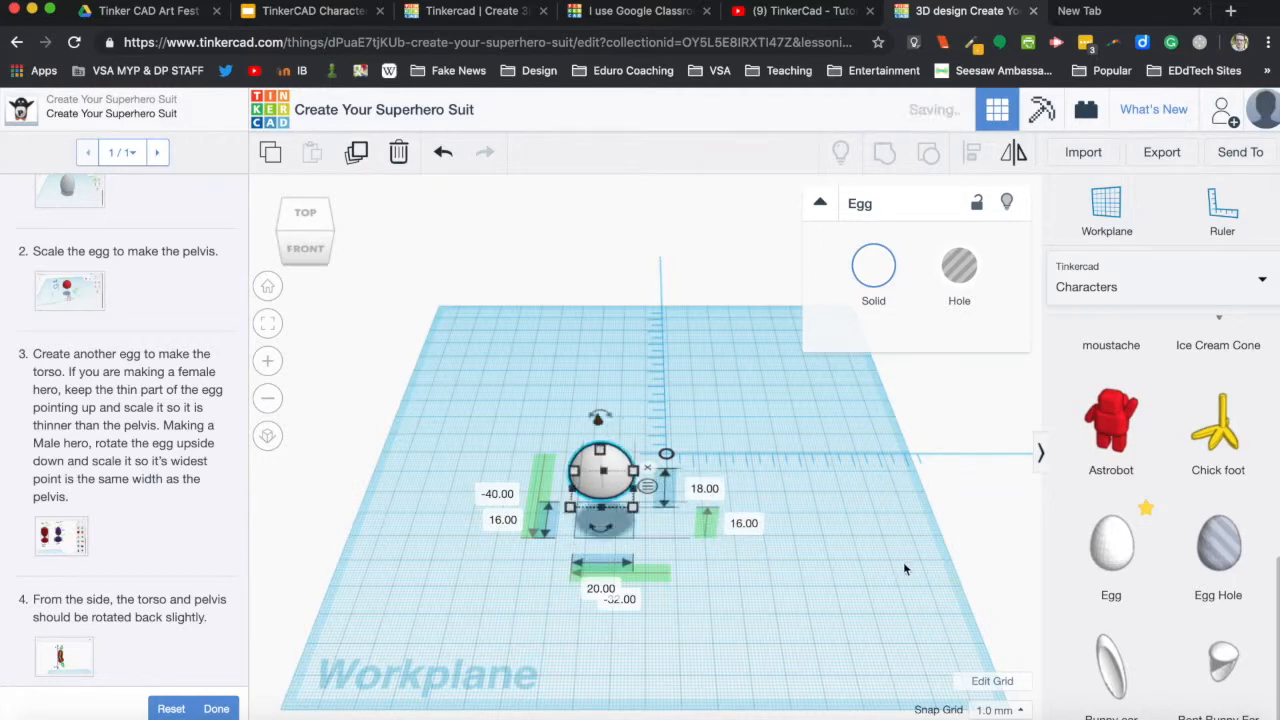
pyautogui.moveTo(905, 535)
pyautogui.mouseDown(button='right')
pyautogui.moveTo(913, 485)
pyautogui.moveTo(918, 558)
pyautogui.moveTo(894, 527)
pyautogui.mouseUp(button='right')
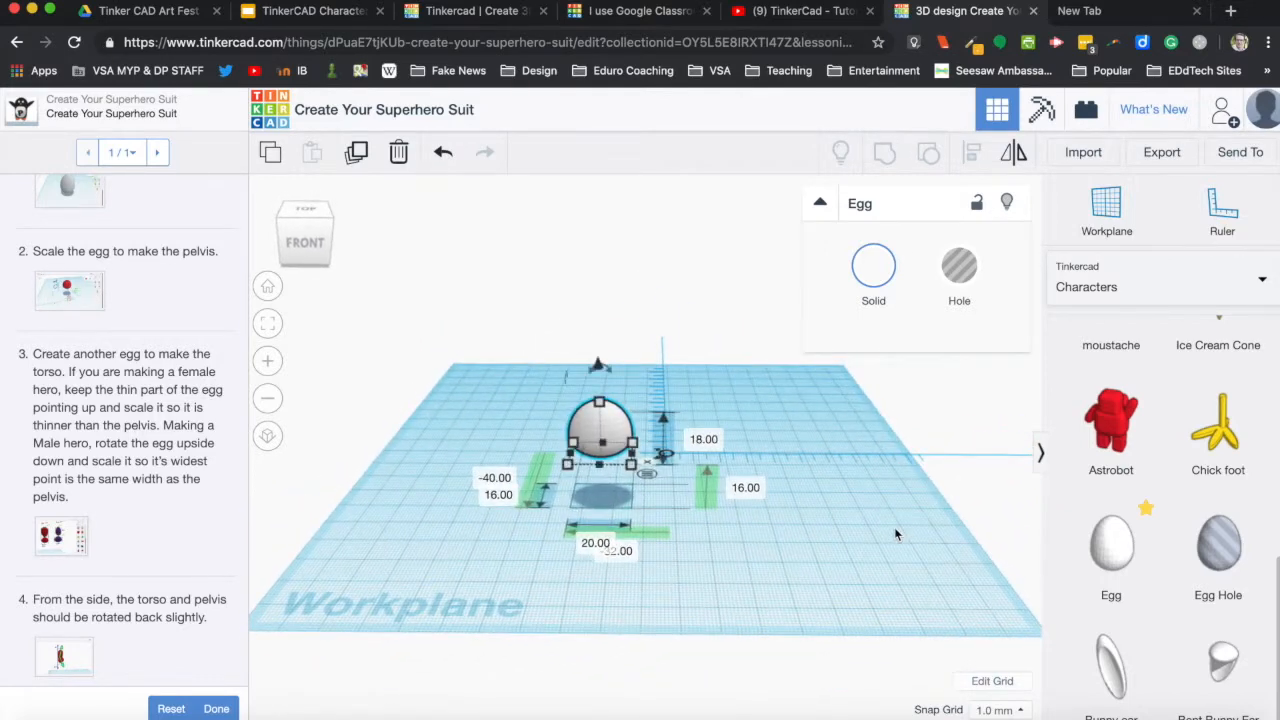
pyautogui.click(894, 535)
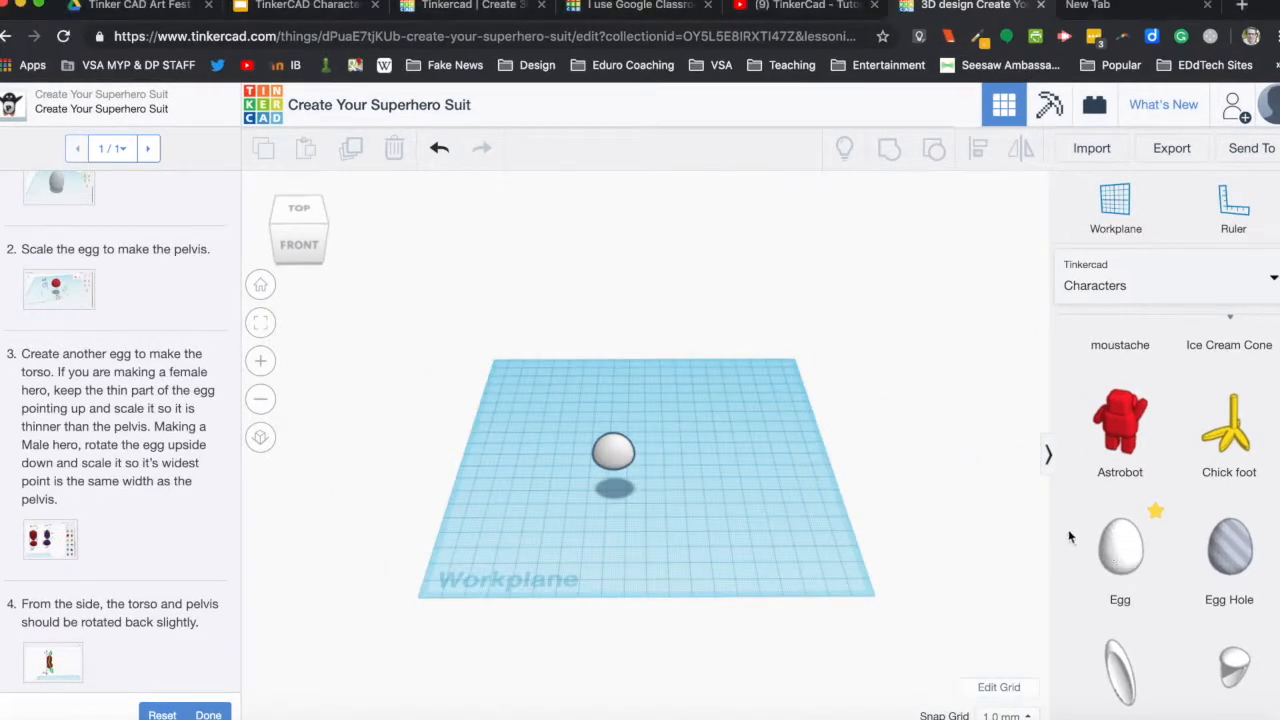
# Add a second egg beside the pelvis, anchor a ruler on it and shift the egg farther from the pelvis.
pyautogui.moveTo(1115, 552); pyautogui.dragTo(696, 473)
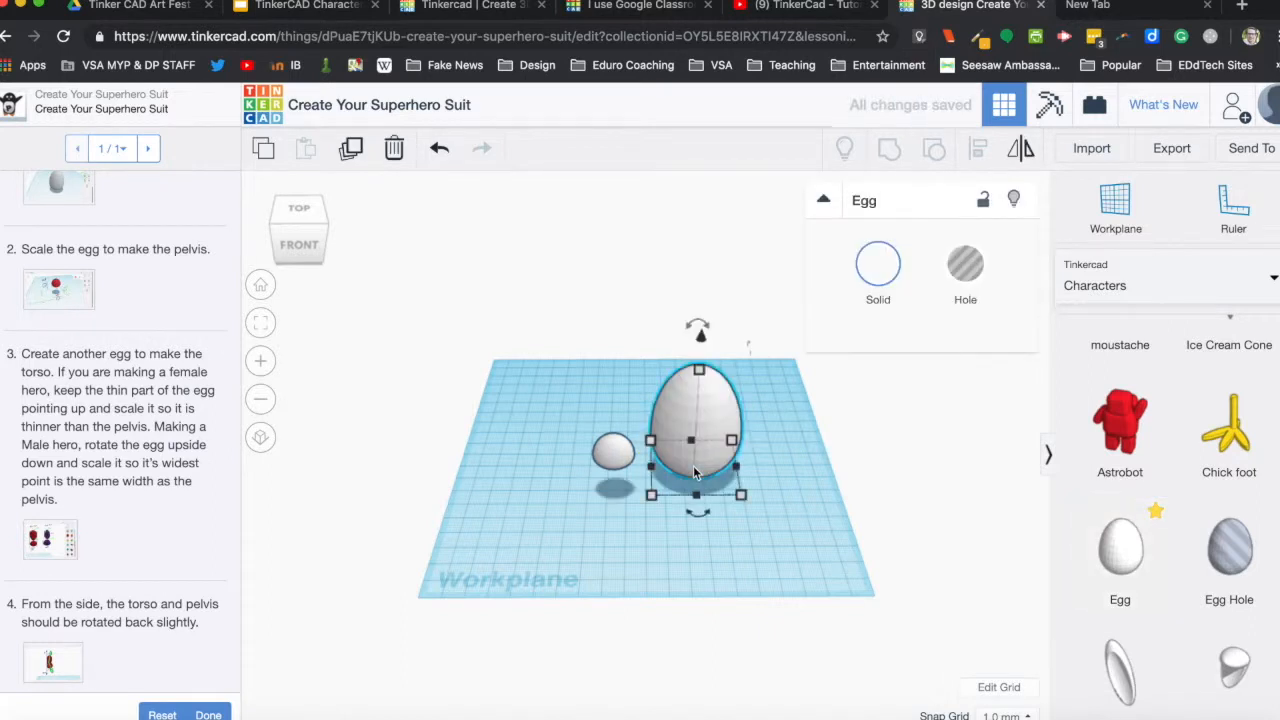
pyautogui.click(1235, 218)
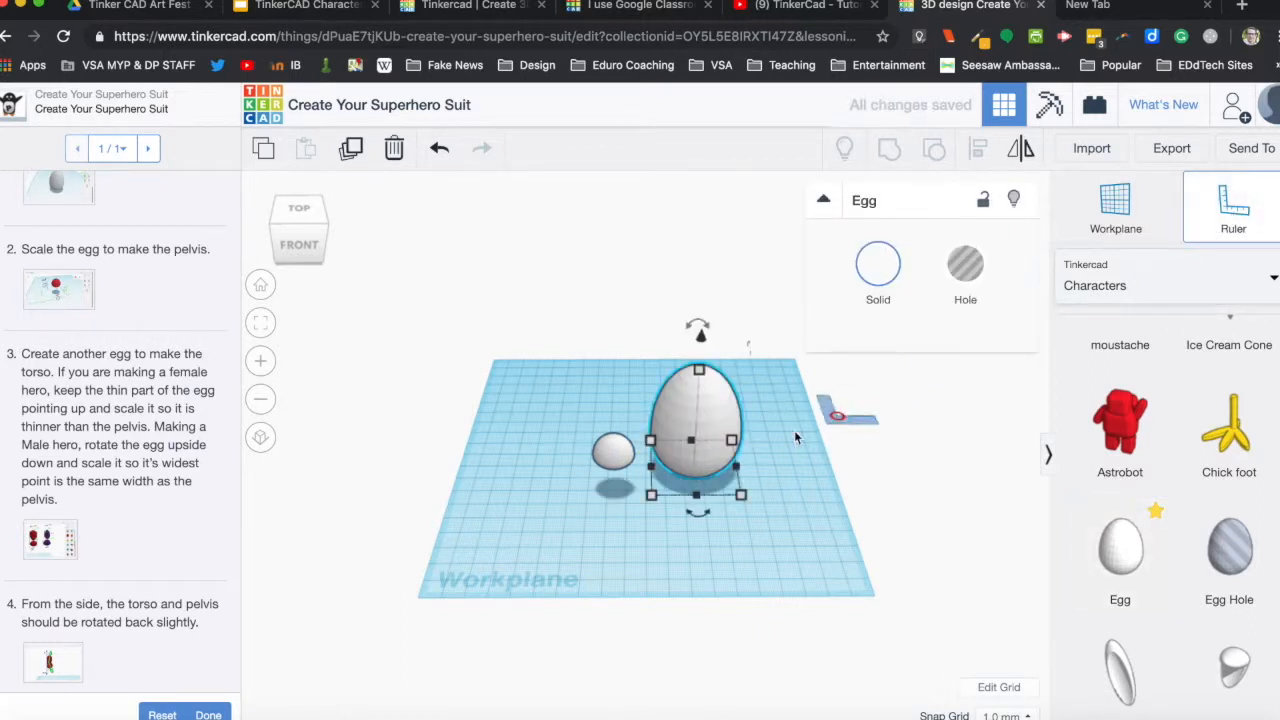
pyautogui.click(700, 463)
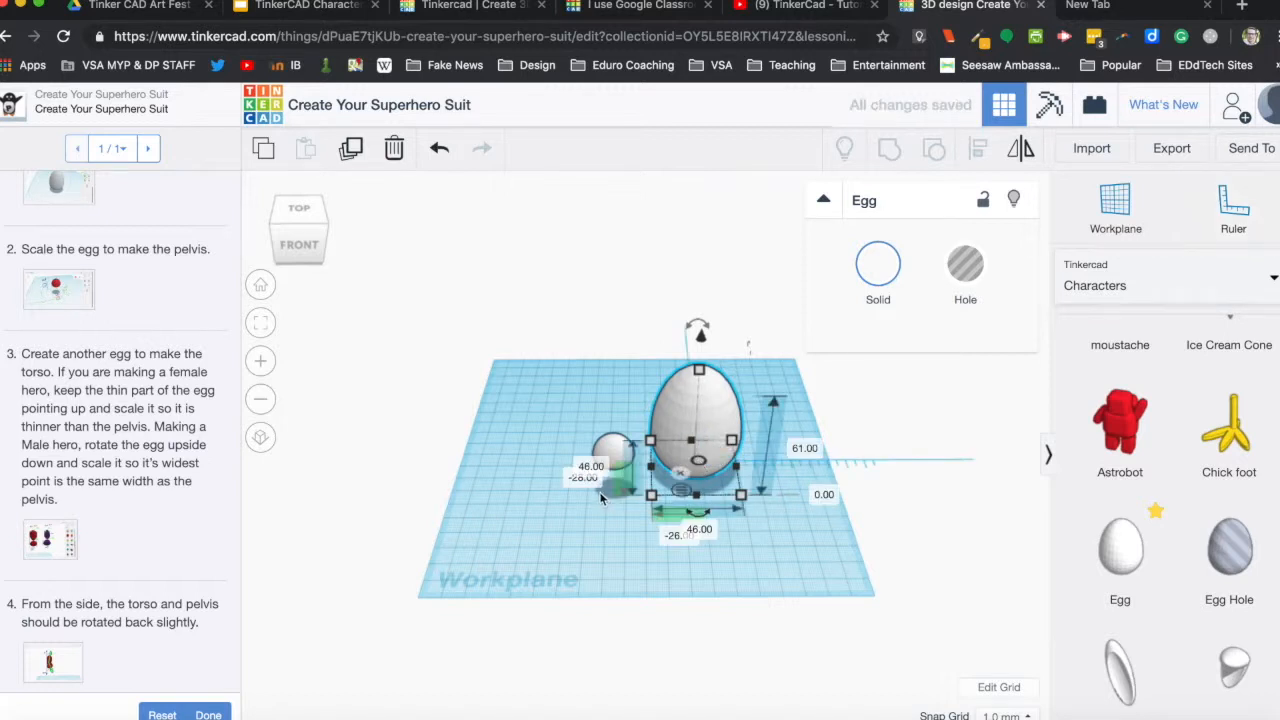
pyautogui.moveTo(702, 424); pyautogui.dragTo(742, 424)
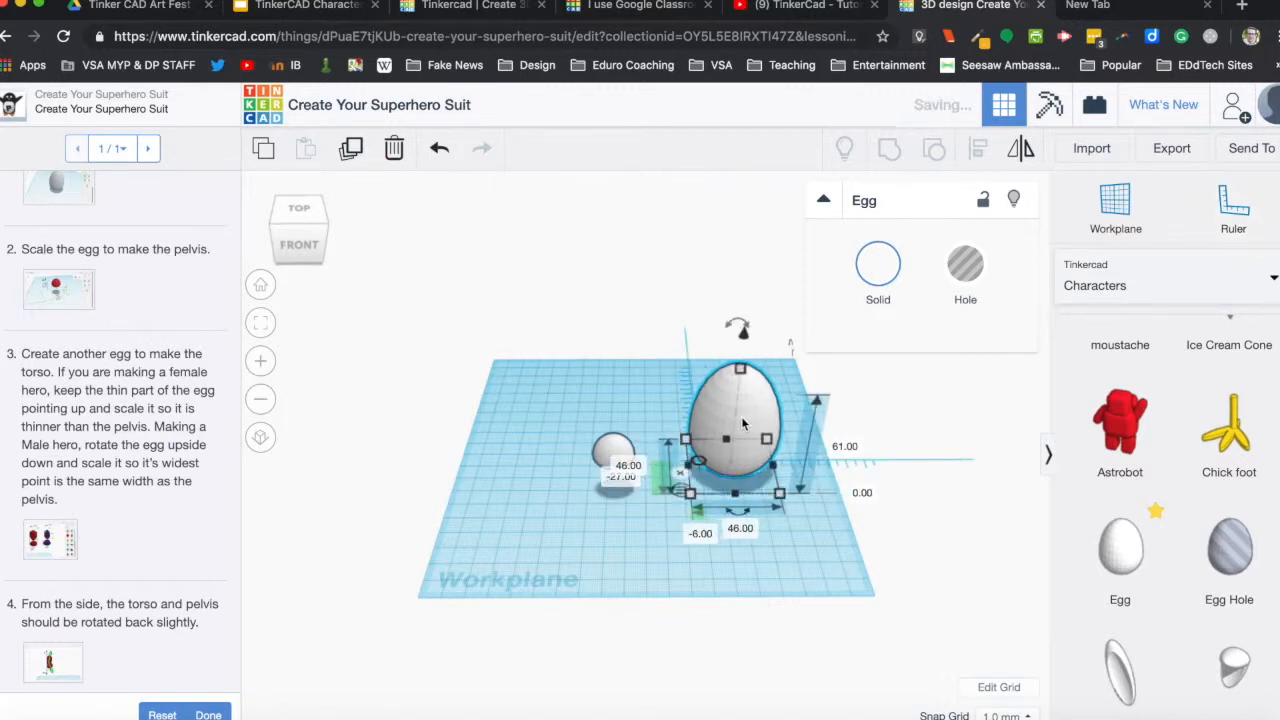
# Scale the second egg into the torso by setting it 30 mm high, 20 mm wide and 20 mm deep.
pyautogui.click(842, 447)
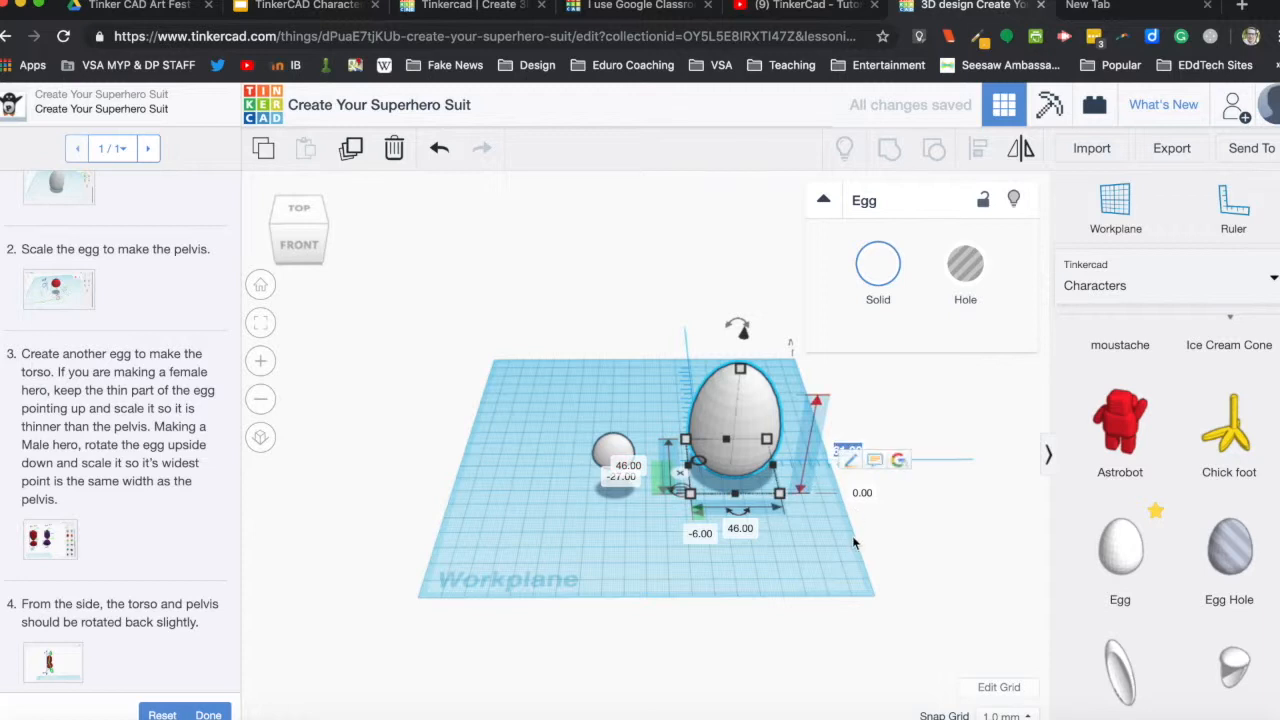
pyautogui.write('20')
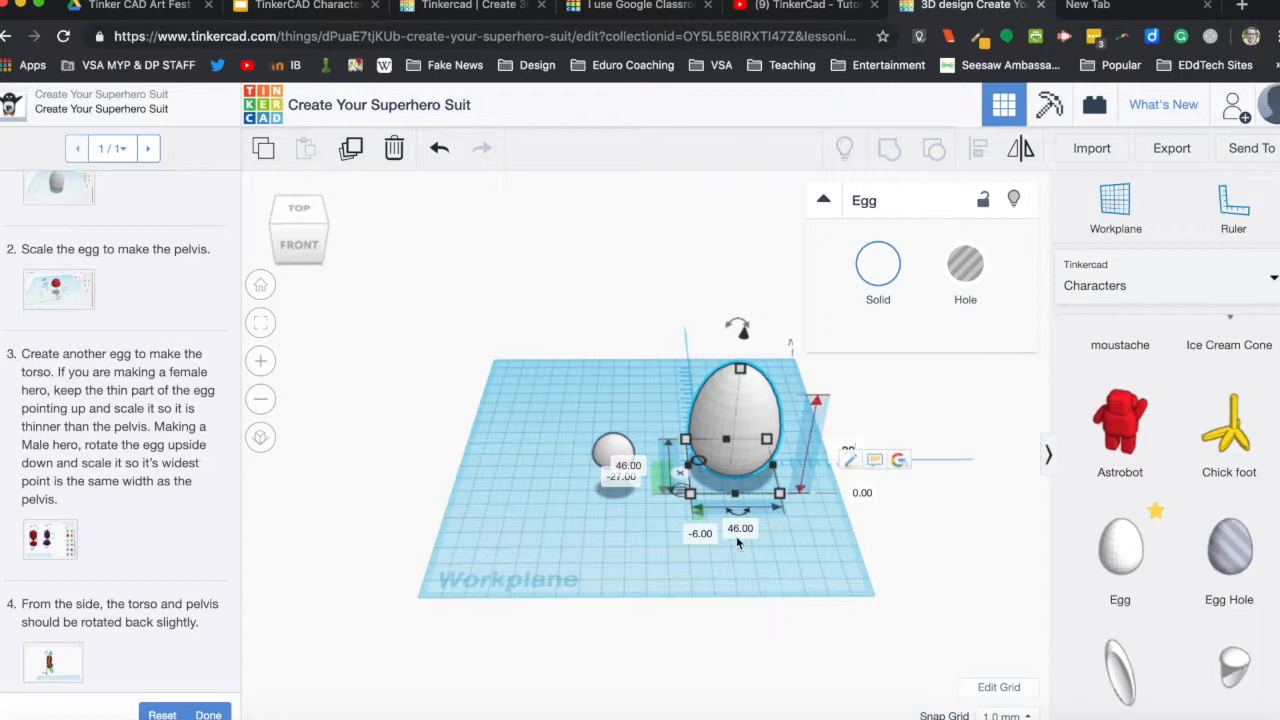
pyautogui.click(739, 530)
pyautogui.write('2')
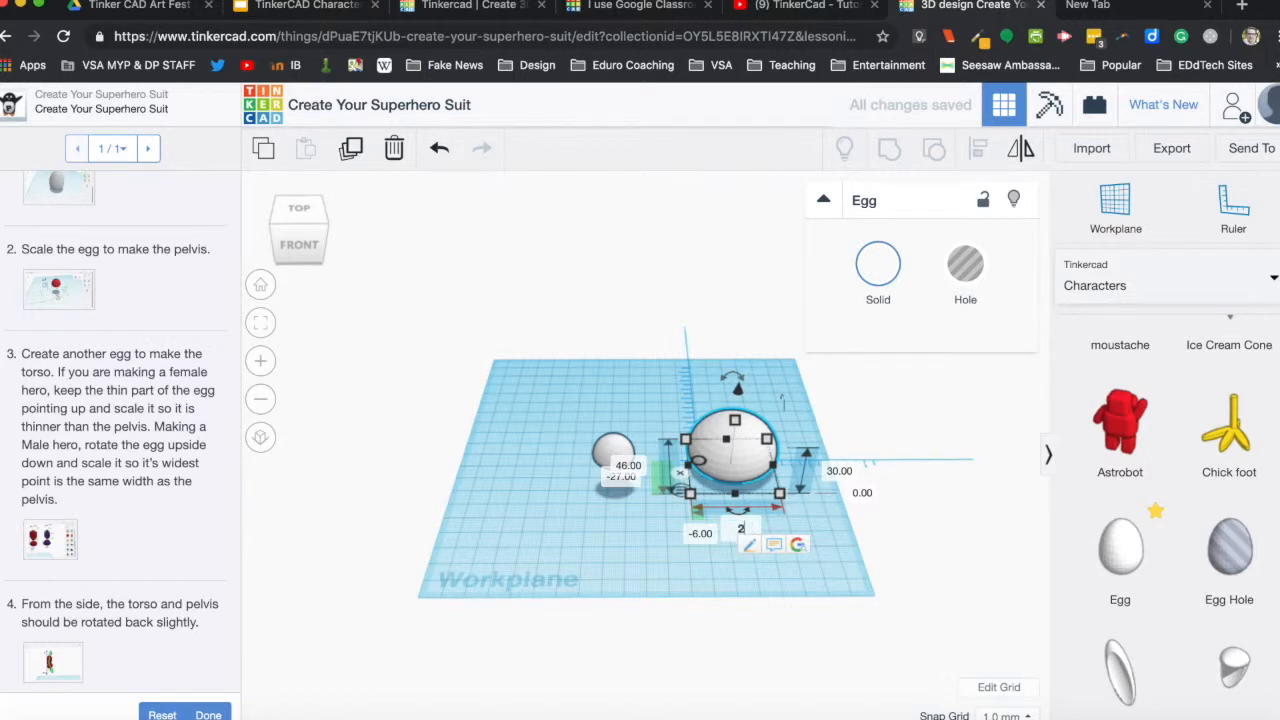
pyautogui.write('0')
pyautogui.click(620, 468)
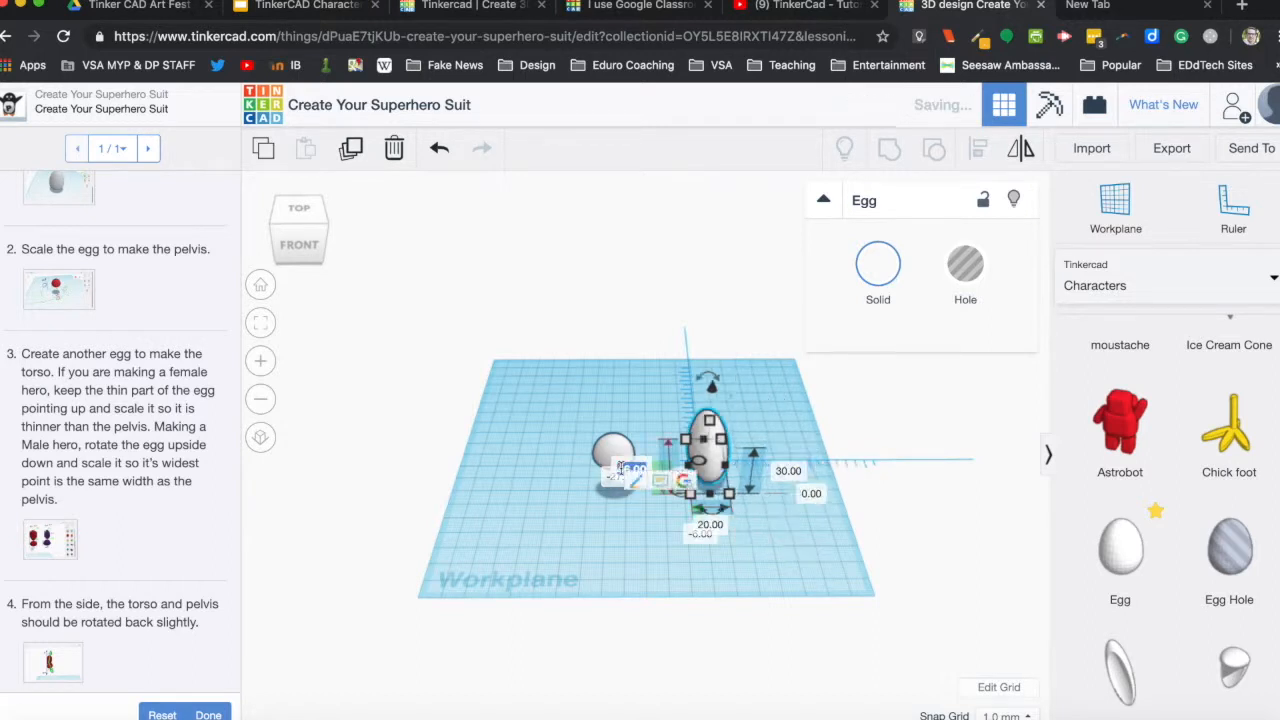
pyautogui.write('20')
pyautogui.press('Return')
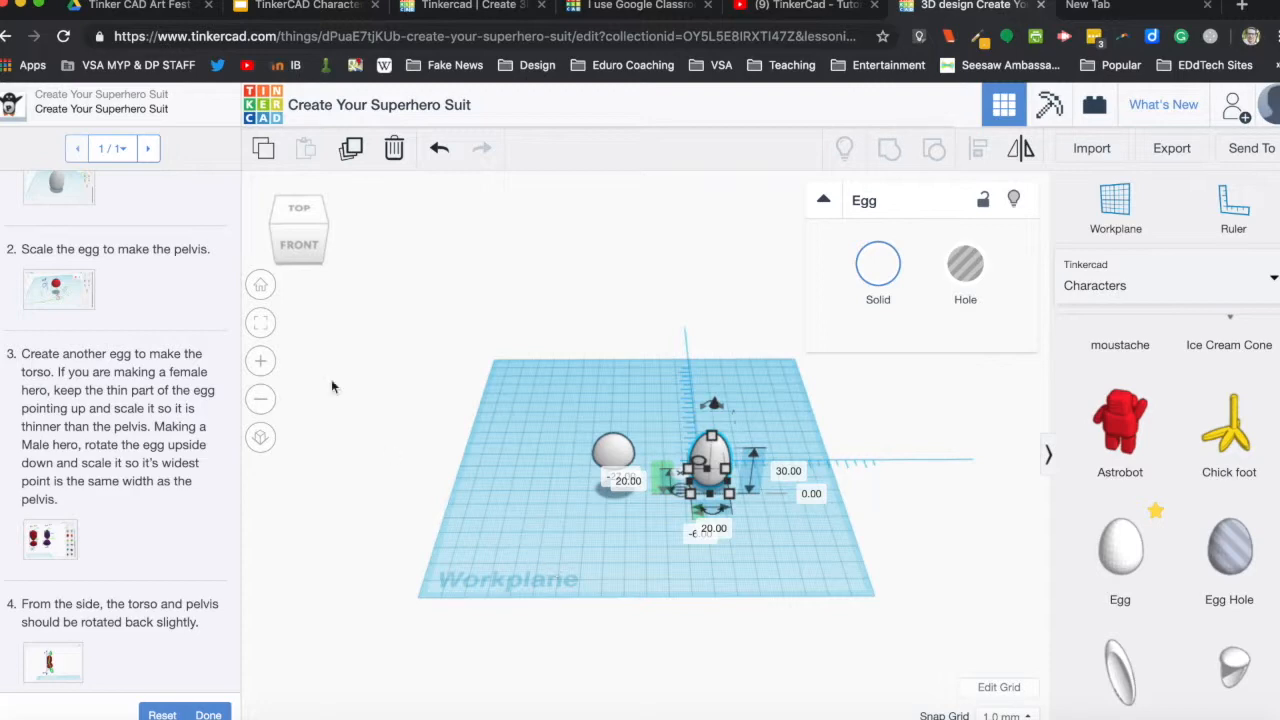
# Rotate the torso egg 180° so that its thin end points down.
pyautogui.click(260, 285)
pyautogui.click(663, 603)
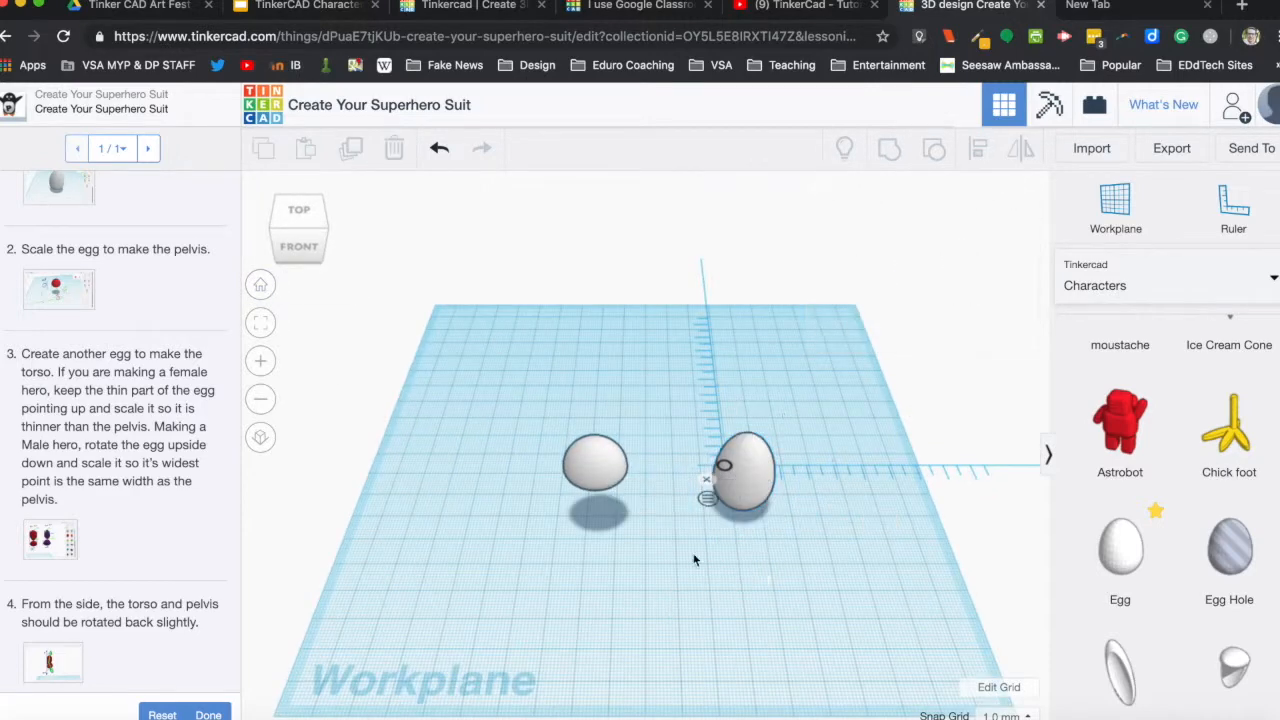
pyautogui.click(757, 453)
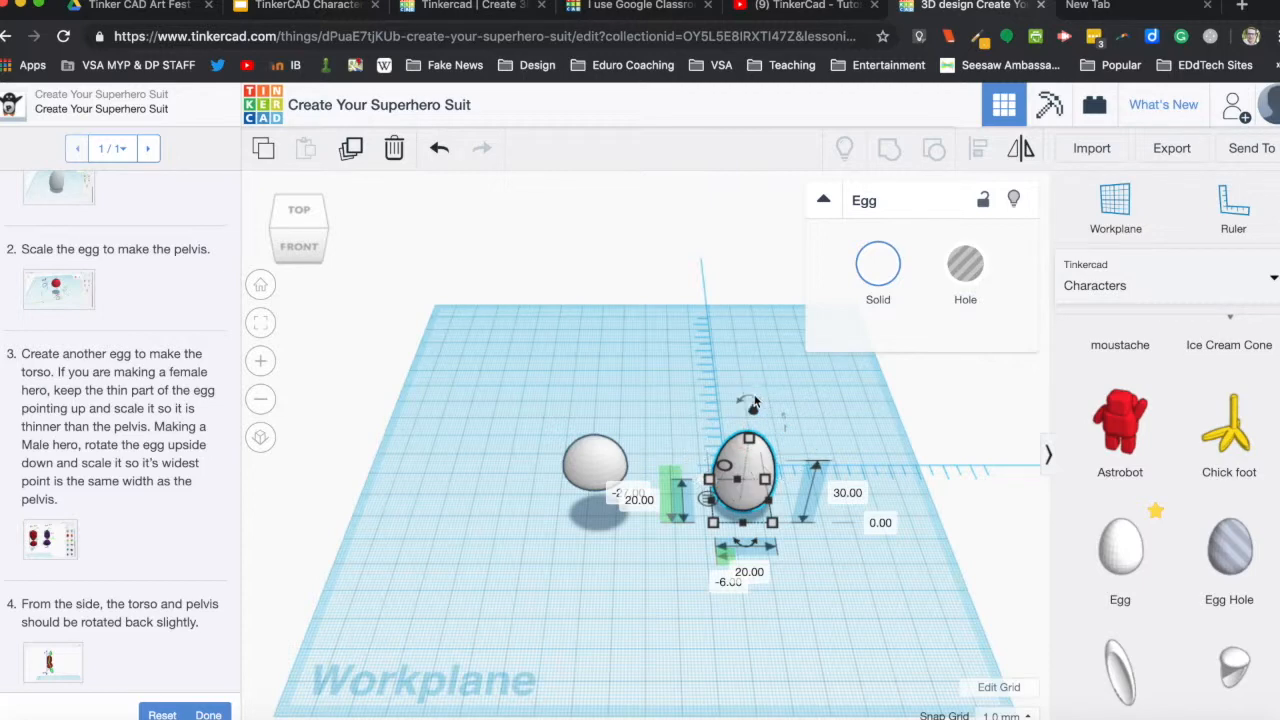
pyautogui.moveTo(757, 401); pyautogui.dragTo(733, 554)
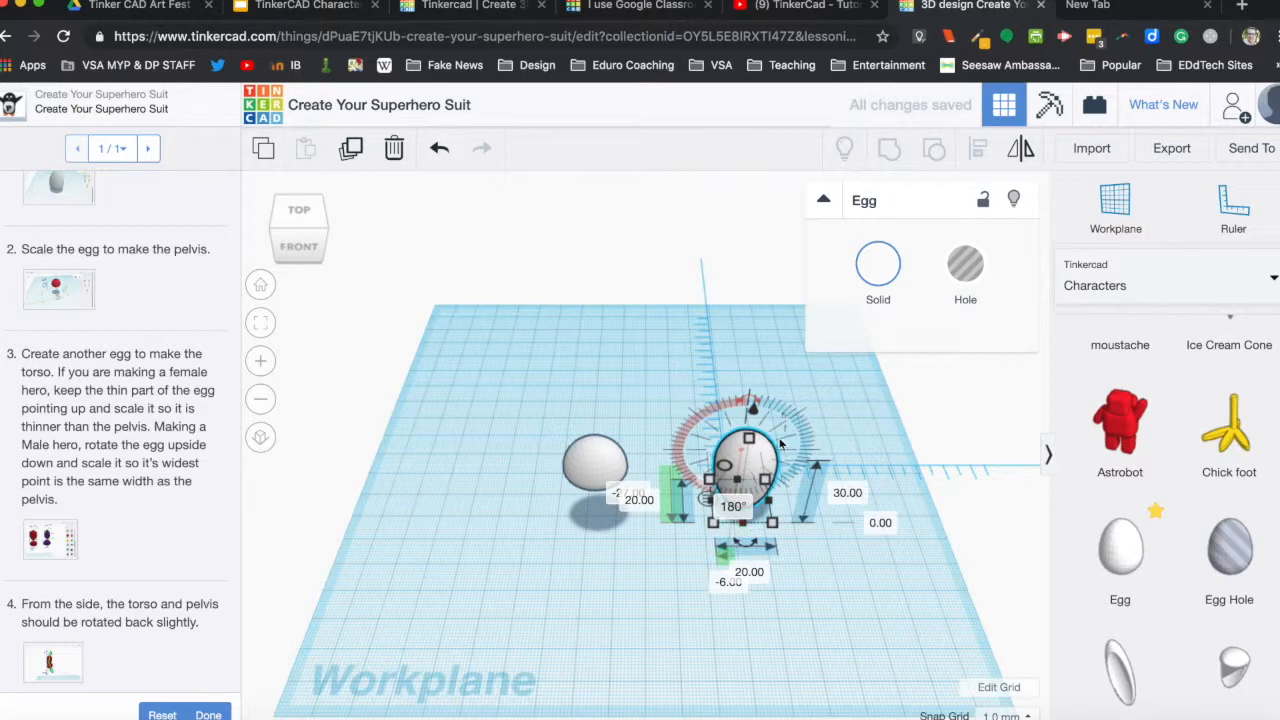
pyautogui.click(819, 414)
# Raise the torso egg until it floats higher than the pelvis egg, and remove the ruler.
pyautogui.moveTo(767, 460); pyautogui.dragTo(661, 333)
pyautogui.moveTo(497, 533); pyautogui.dragTo(692, 438, button='right')
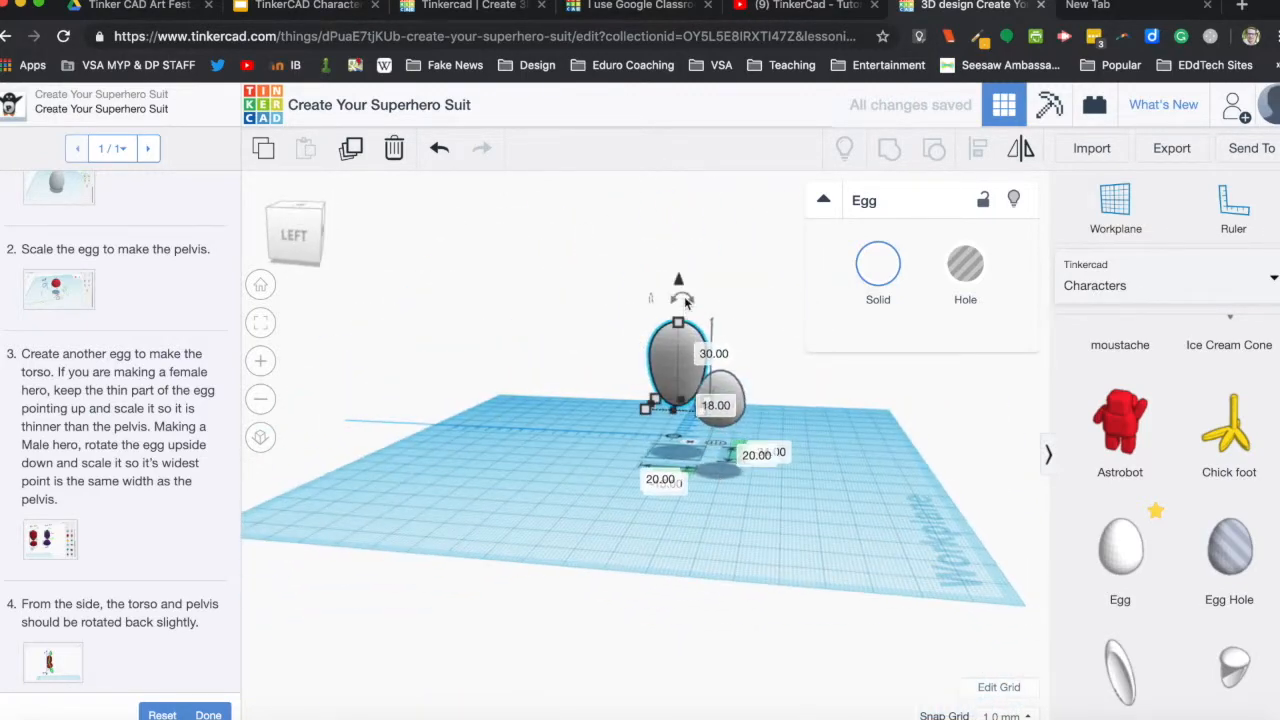
pyautogui.moveTo(682, 280); pyautogui.dragTo(685, 244)
pyautogui.click(840, 470)
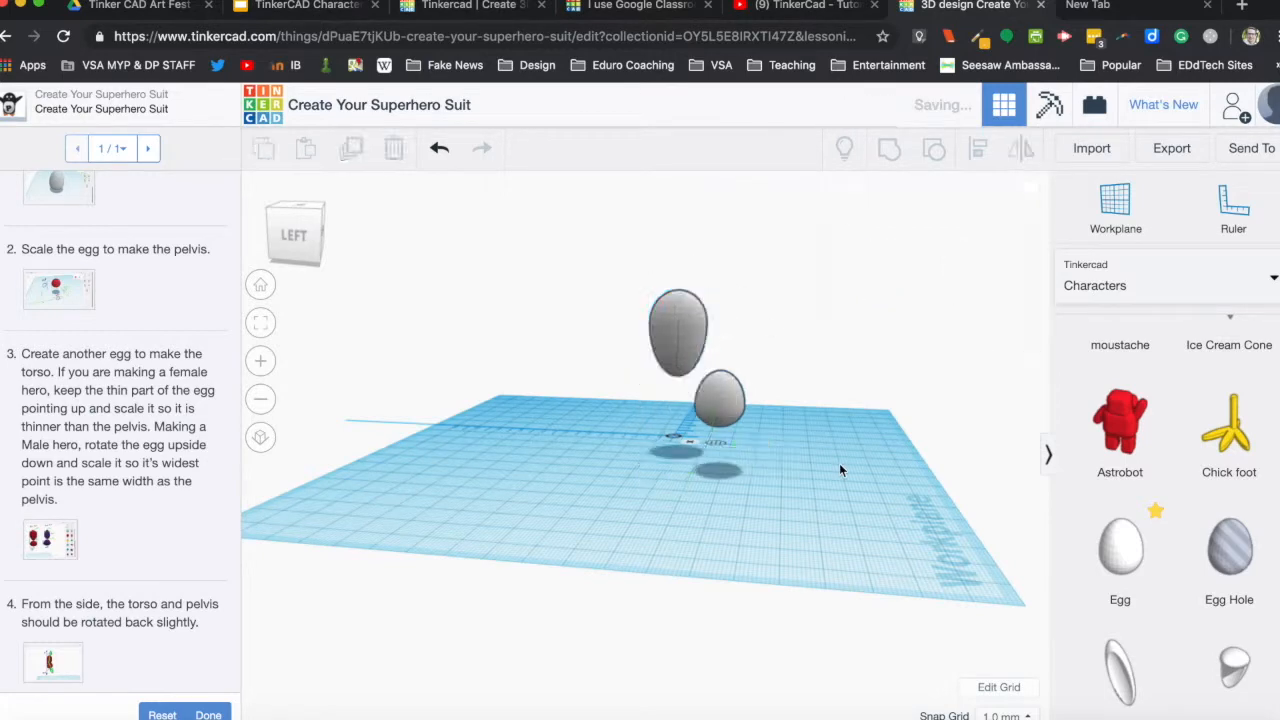
pyautogui.click(691, 445)
# Align the torso and pelvis eggs on their centres in both depth and width so the torso sits over the pelvis.
pyautogui.moveTo(880, 499); pyautogui.dragTo(677, 532, button='right')
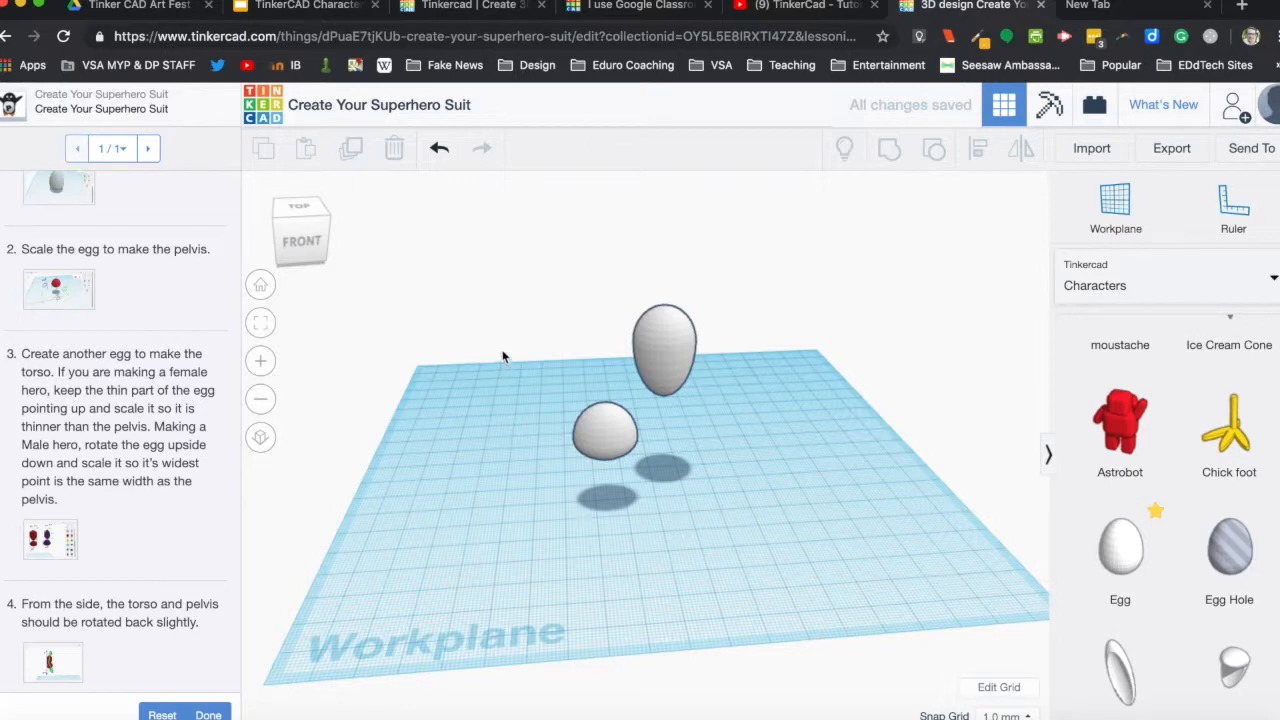
pyautogui.moveTo(513, 256); pyautogui.dragTo(806, 508)
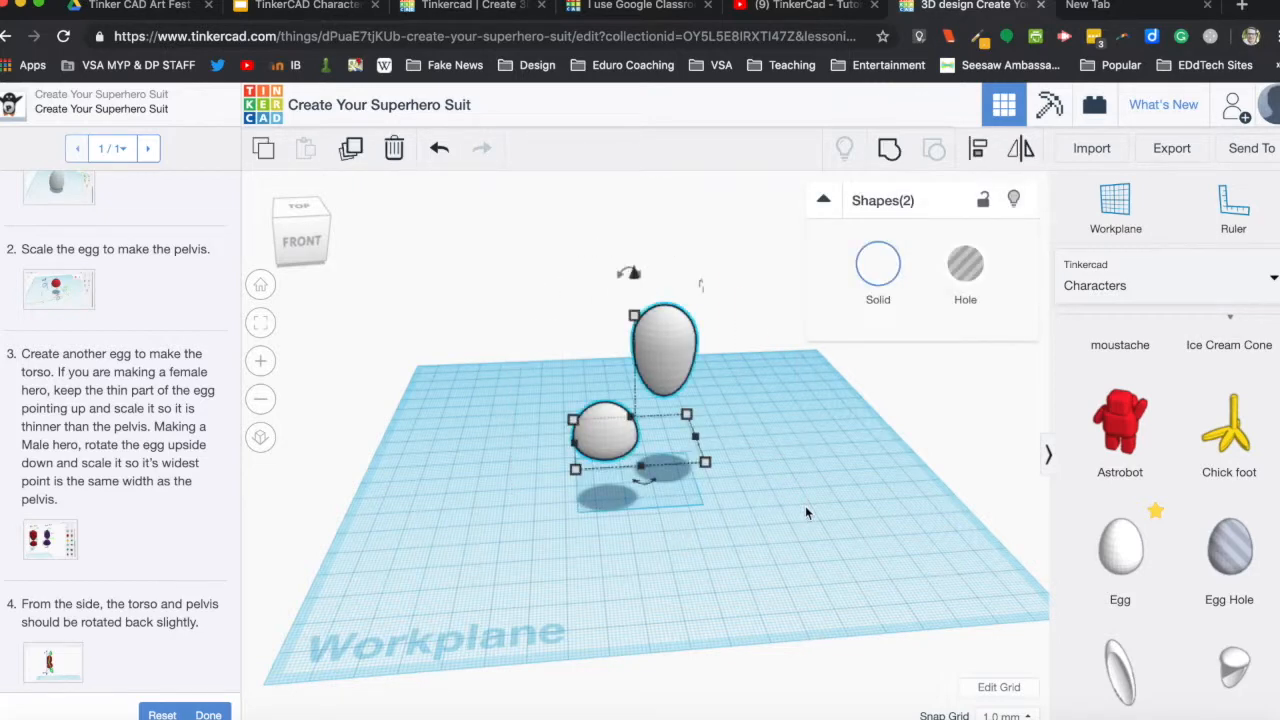
pyautogui.click(980, 152)
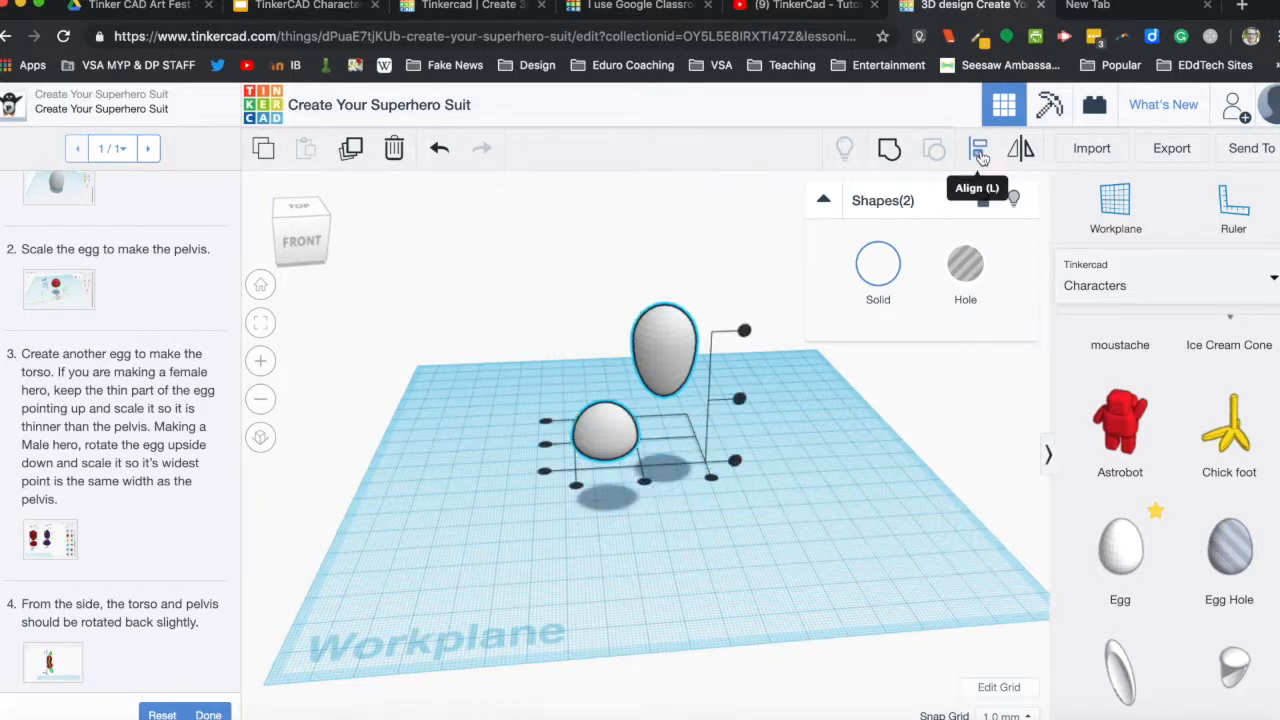
pyautogui.click(545, 447)
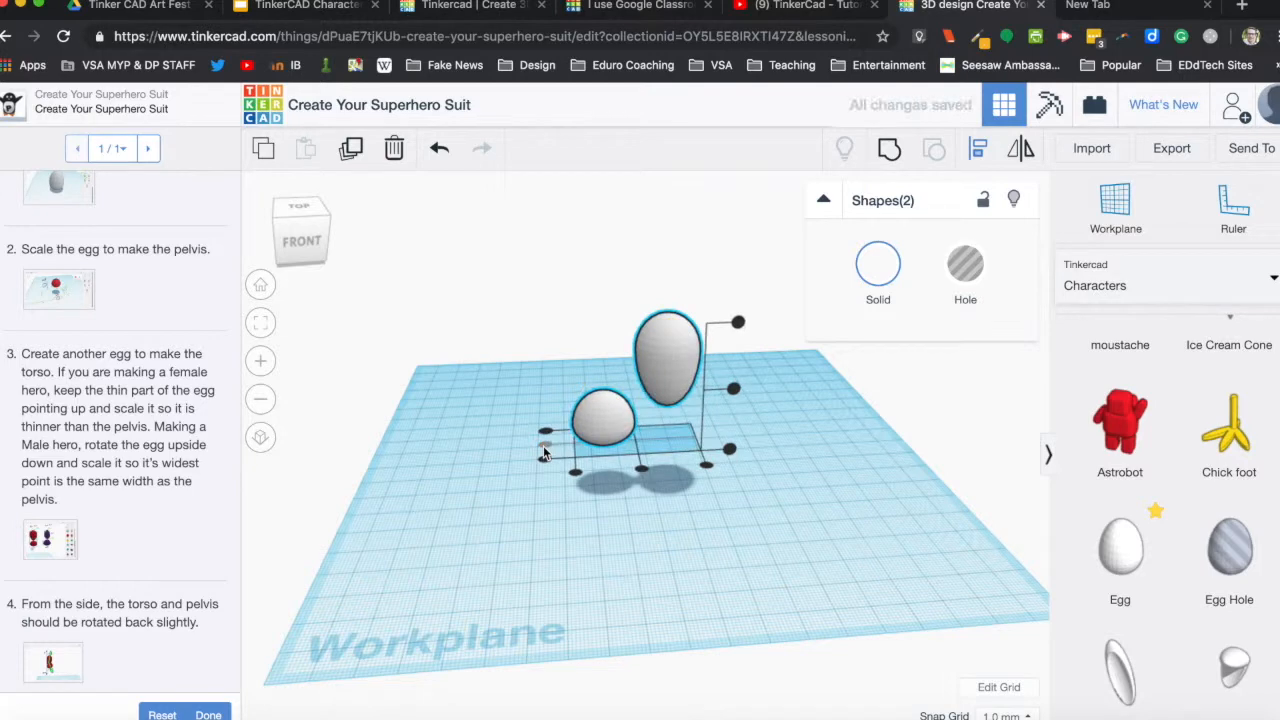
pyautogui.click(642, 470)
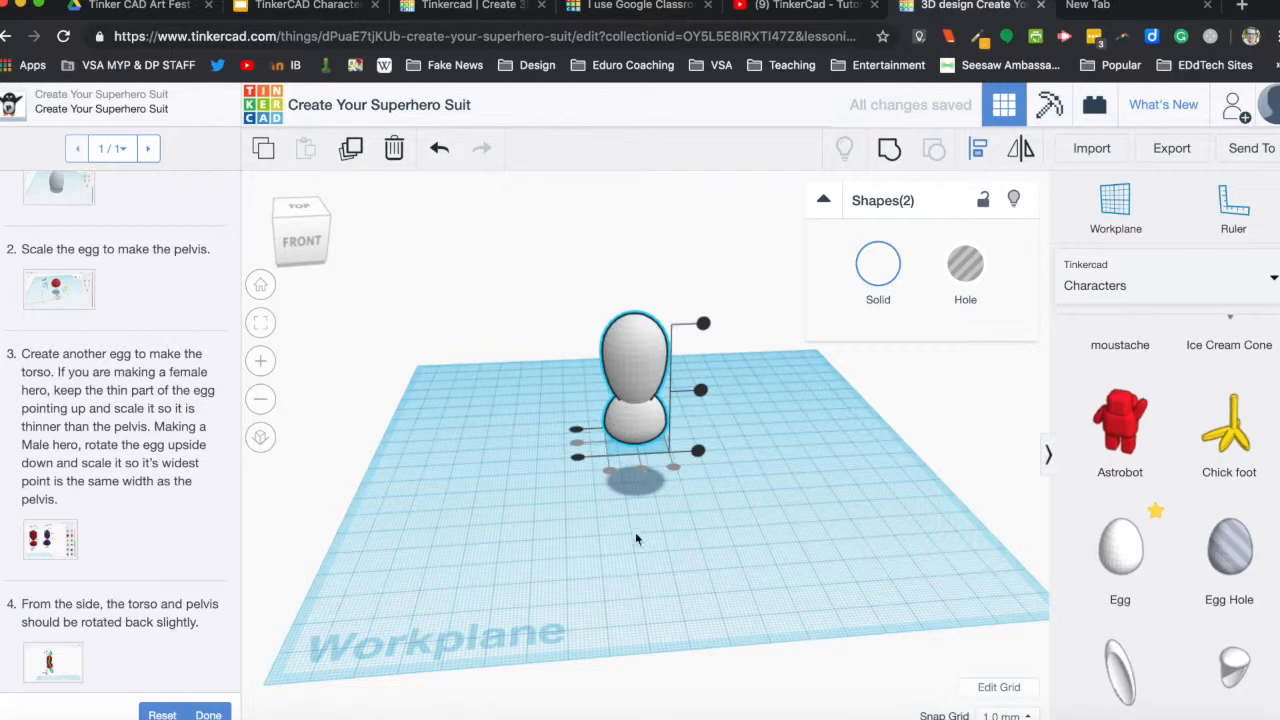
pyautogui.click(549, 527)
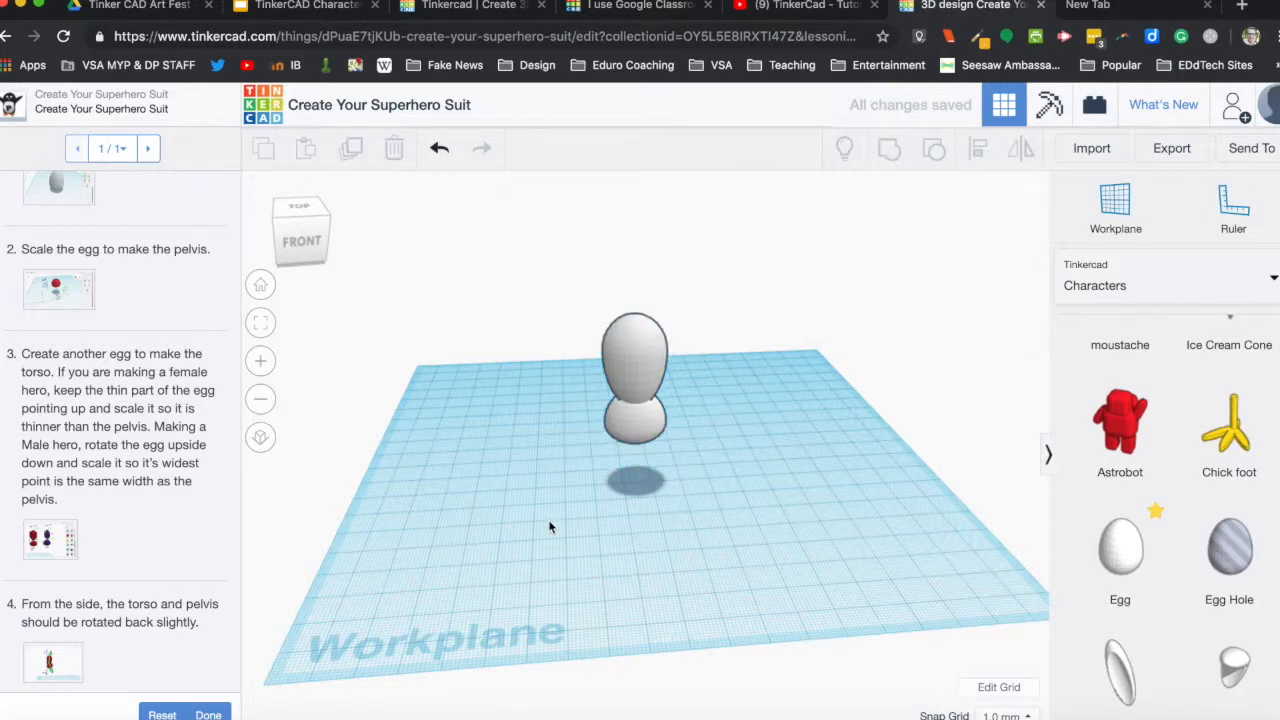
# Group the torso and pelvis eggs into one shape and shift the group slightly towards the front of the workplane.
pyautogui.moveTo(549, 527)
pyautogui.mouseDown(button='right')
pyautogui.moveTo(856, 464)
pyautogui.moveTo(829, 486)
pyautogui.moveTo(740, 497)
pyautogui.moveTo(709, 487)
pyautogui.moveTo(663, 517)
pyautogui.moveTo(491, 474)
pyautogui.moveTo(500, 497)
pyautogui.moveTo(582, 508)
pyautogui.moveTo(543, 510)
pyautogui.mouseUp(button='right')
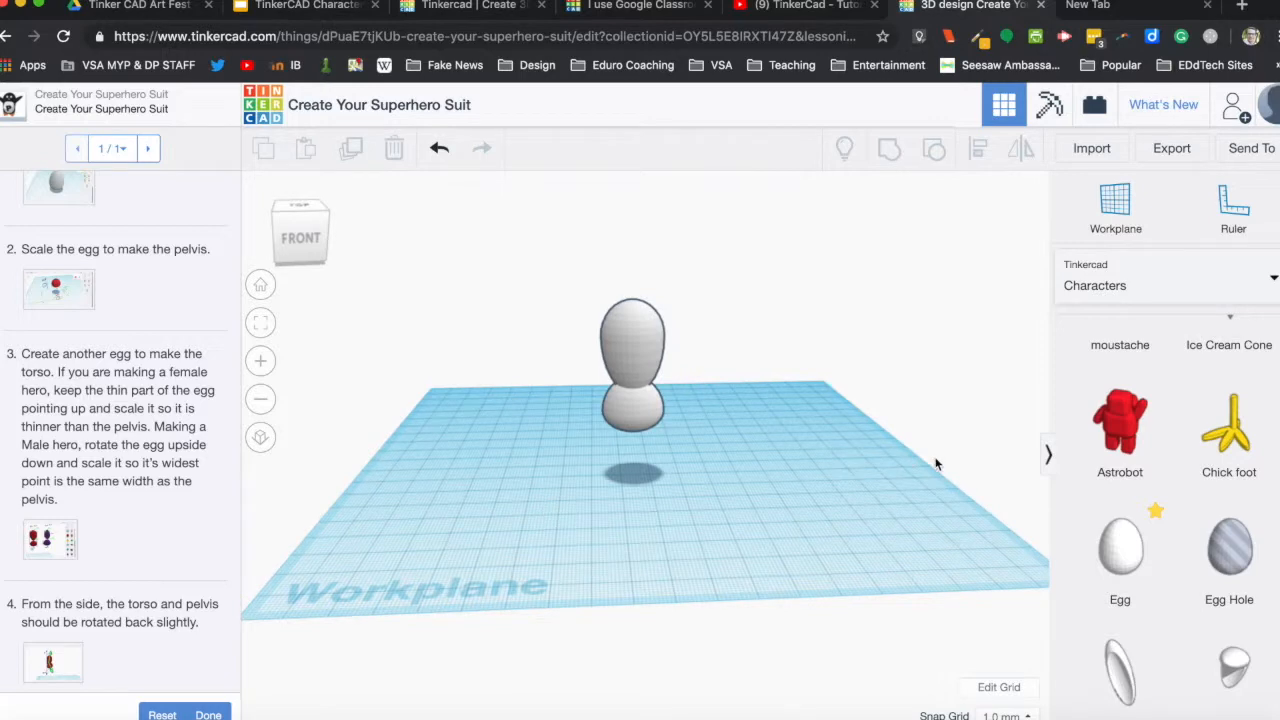
pyautogui.moveTo(467, 250); pyautogui.dragTo(748, 458)
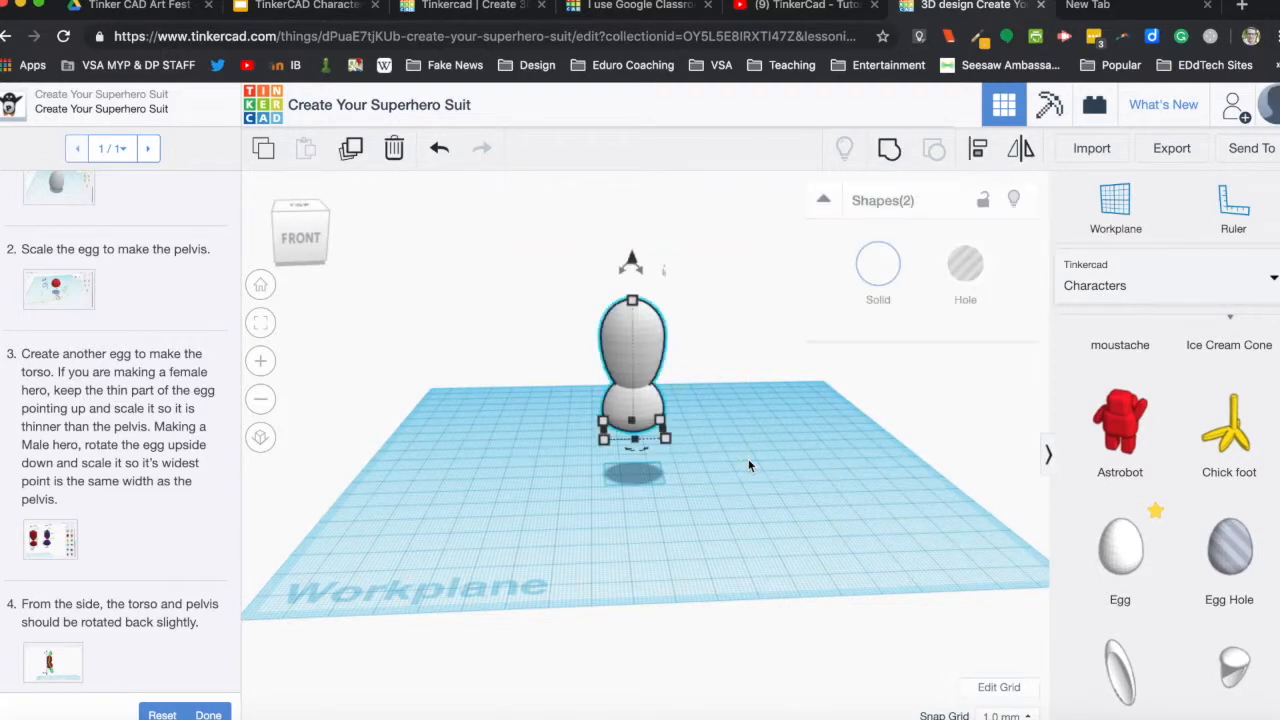
pyautogui.click(889, 150)
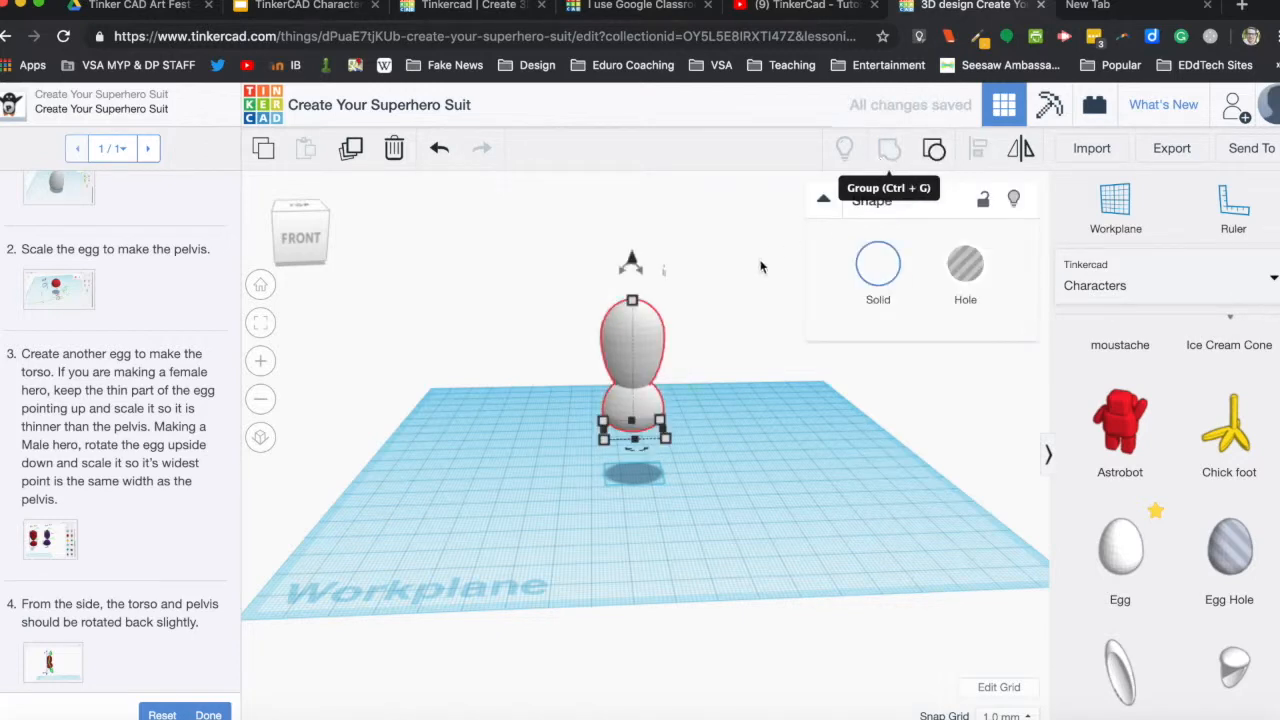
pyautogui.click(727, 400)
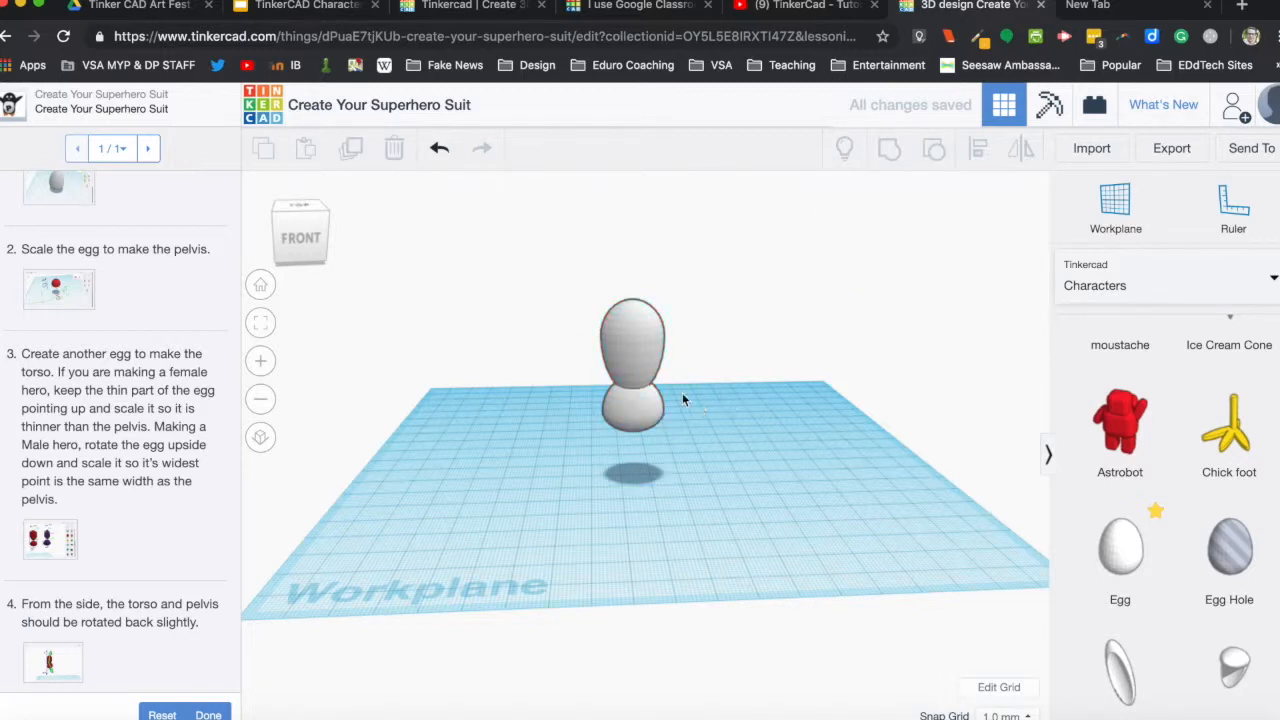
pyautogui.moveTo(647, 380)
pyautogui.mouseDown()
pyautogui.moveTo(770, 390)
pyautogui.moveTo(658, 381)
pyautogui.moveTo(646, 458)
pyautogui.moveTo(670, 391)
pyautogui.mouseUp()
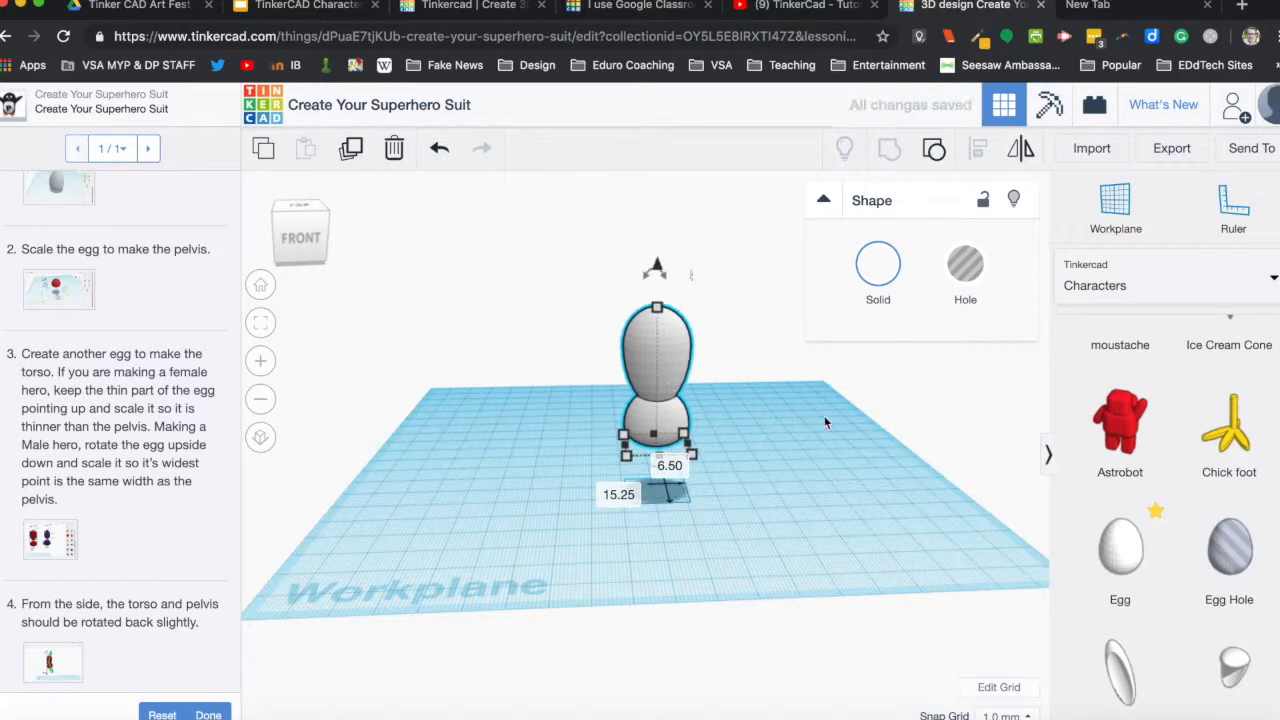
pyautogui.moveTo(826, 420); pyautogui.dragTo(815, 456, button='right')
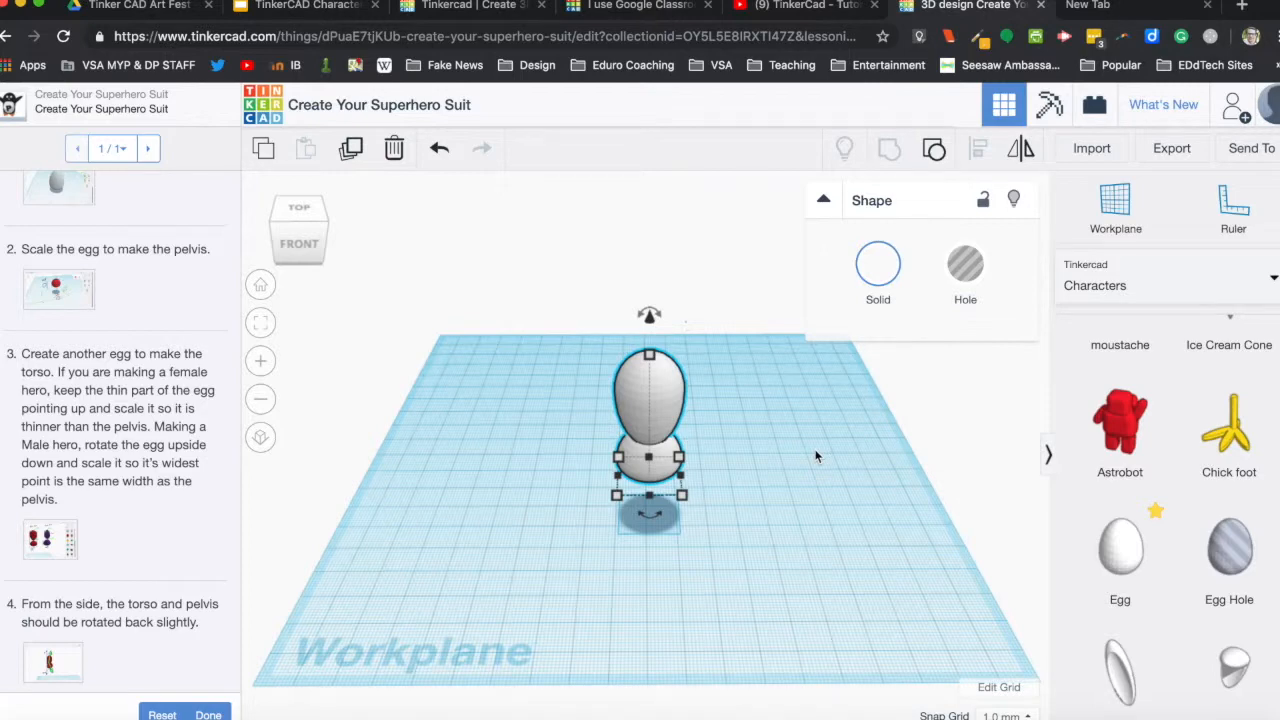
pyautogui.click(816, 456)
# Browse the full Shape Generators collection to page 15, where the pineapple shape is listed.
pyautogui.click(1274, 285)
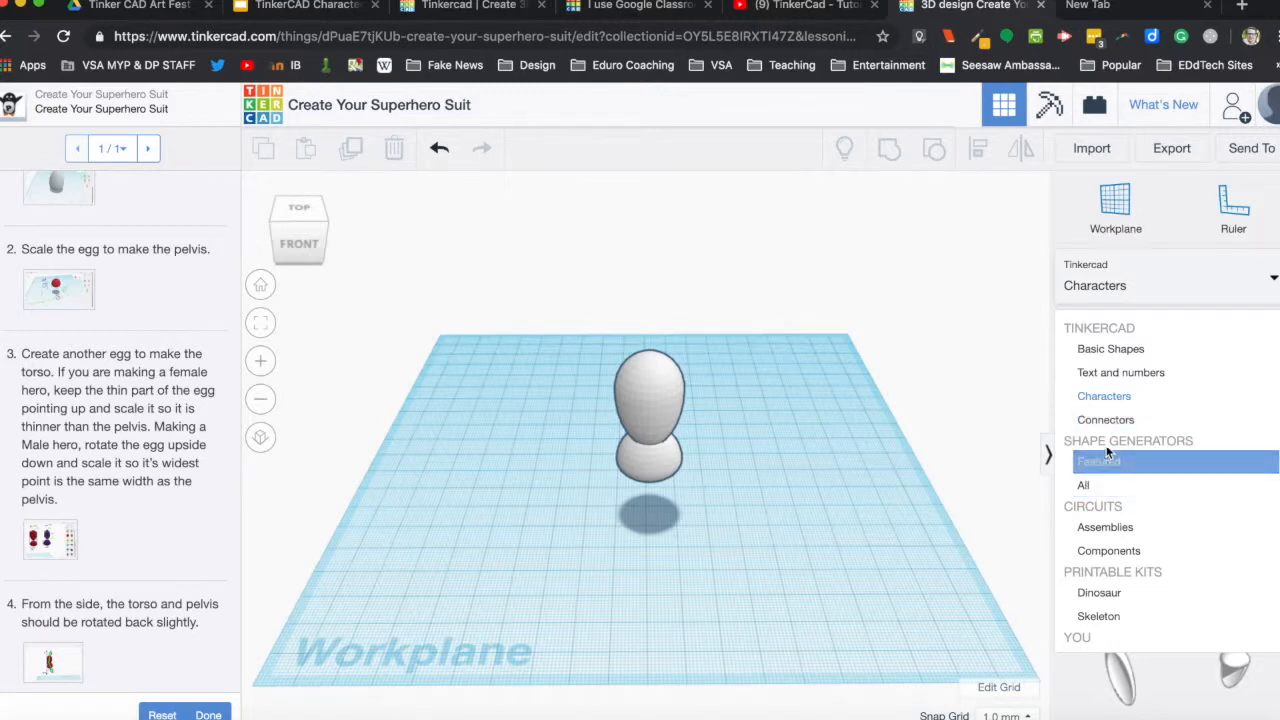
pyautogui.click(1093, 484)
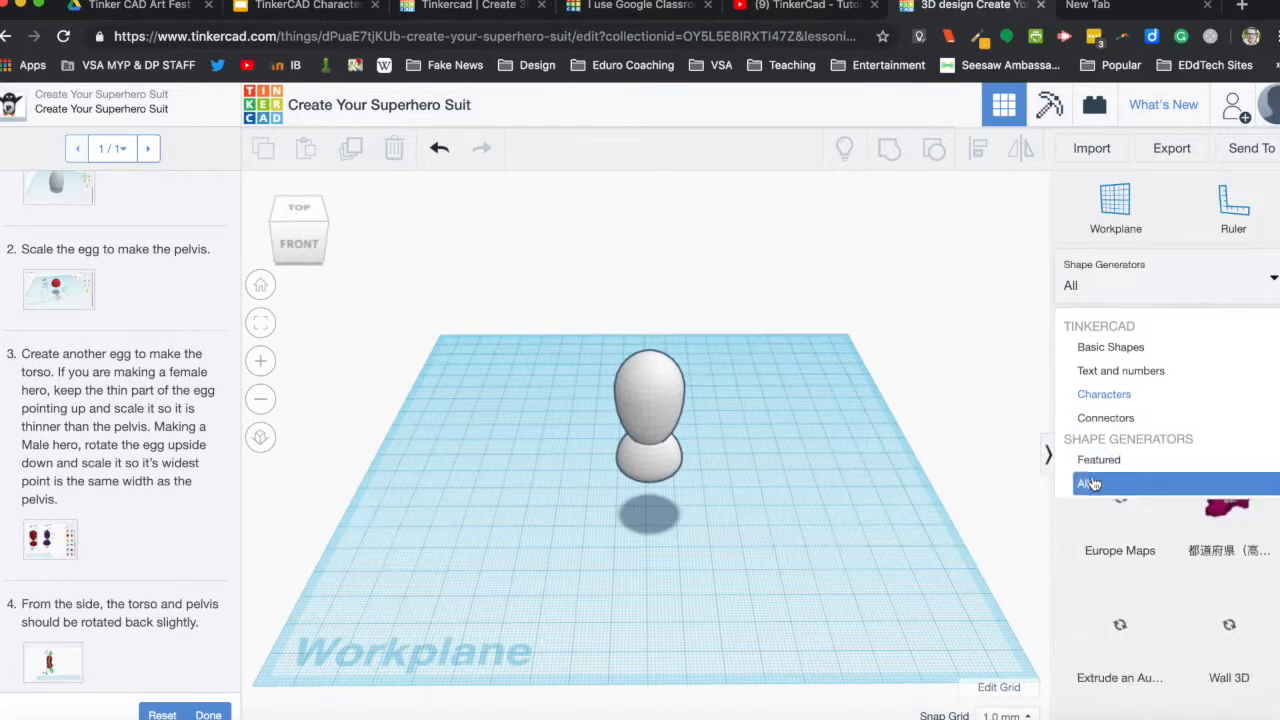
pyautogui.scroll(-5, 1197, 540)
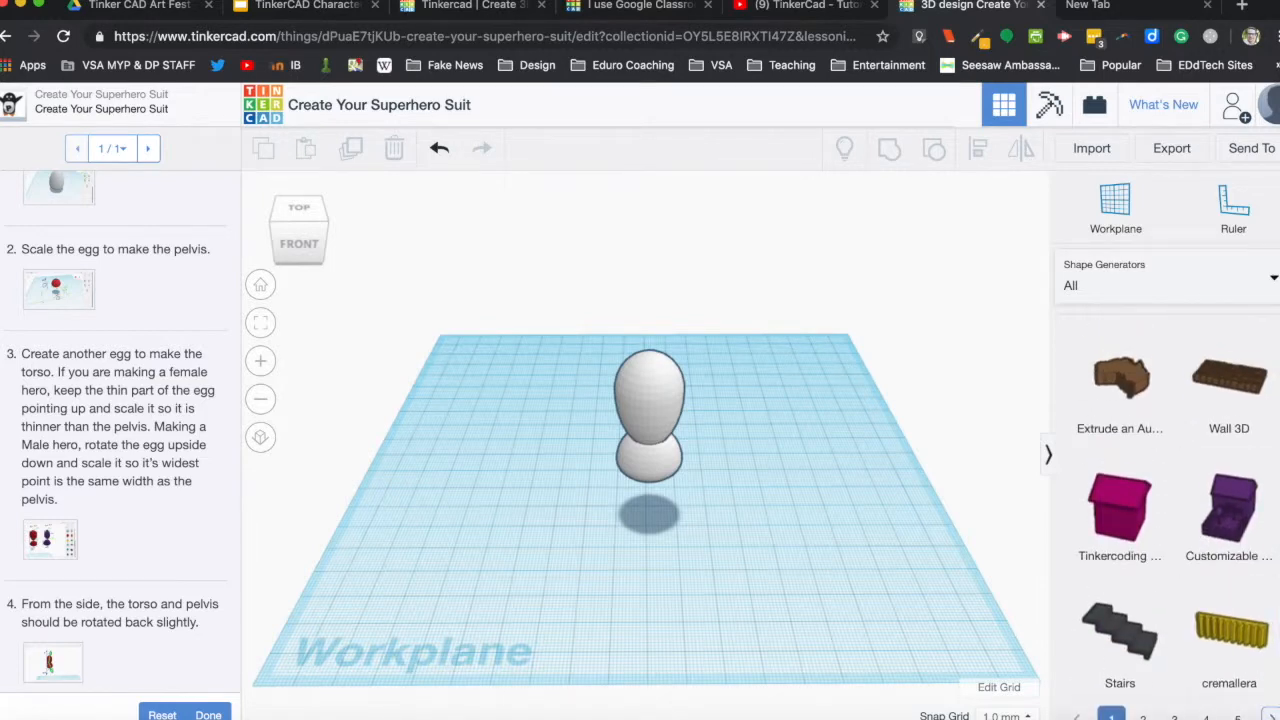
pyautogui.click(1271, 718)
pyautogui.click(1271, 718)
pyautogui.click(1271, 717)
pyautogui.click(1271, 717)
pyautogui.click(1271, 717)
pyautogui.click(1271, 717)
pyautogui.click(1271, 717)
pyautogui.click(1271, 717)
pyautogui.click(1271, 717)
pyautogui.click(1271, 717)
pyautogui.click(1273, 717)
pyautogui.click(1273, 717)
pyautogui.click(1273, 717)
pyautogui.click(1273, 717)
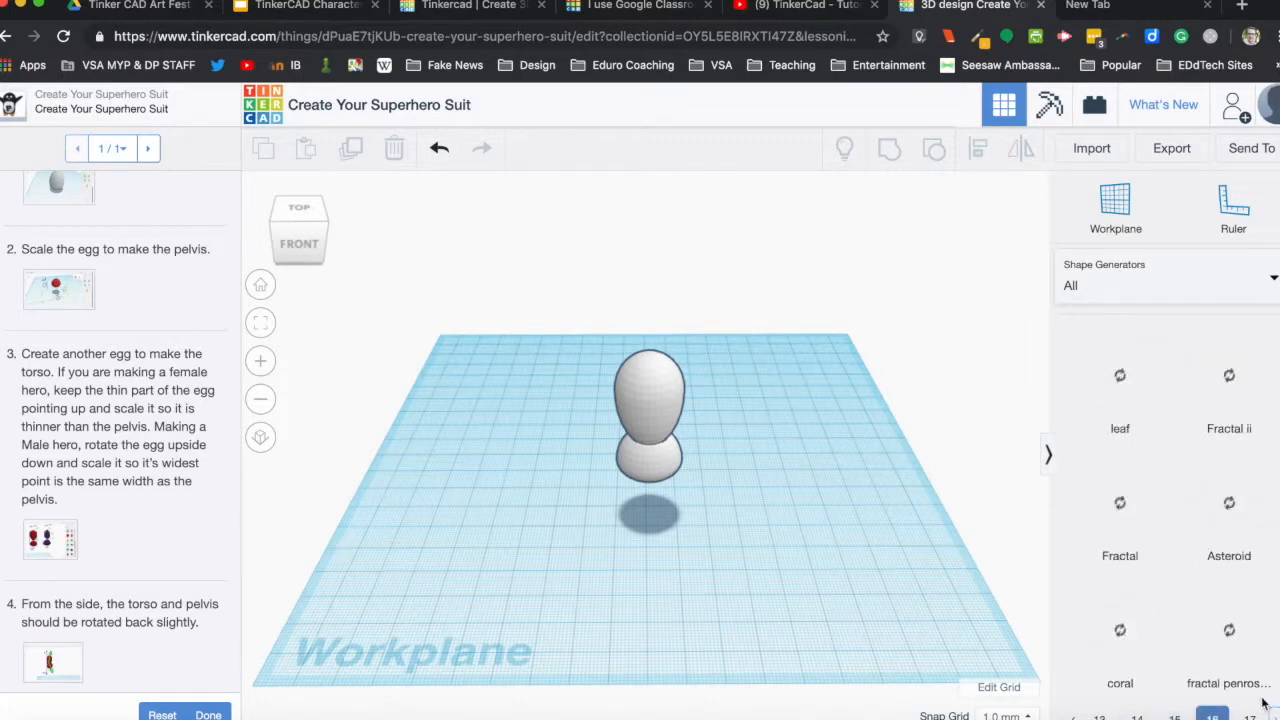
pyautogui.scroll(-1, 1165, 575)
pyautogui.scroll(3, 1165, 575)
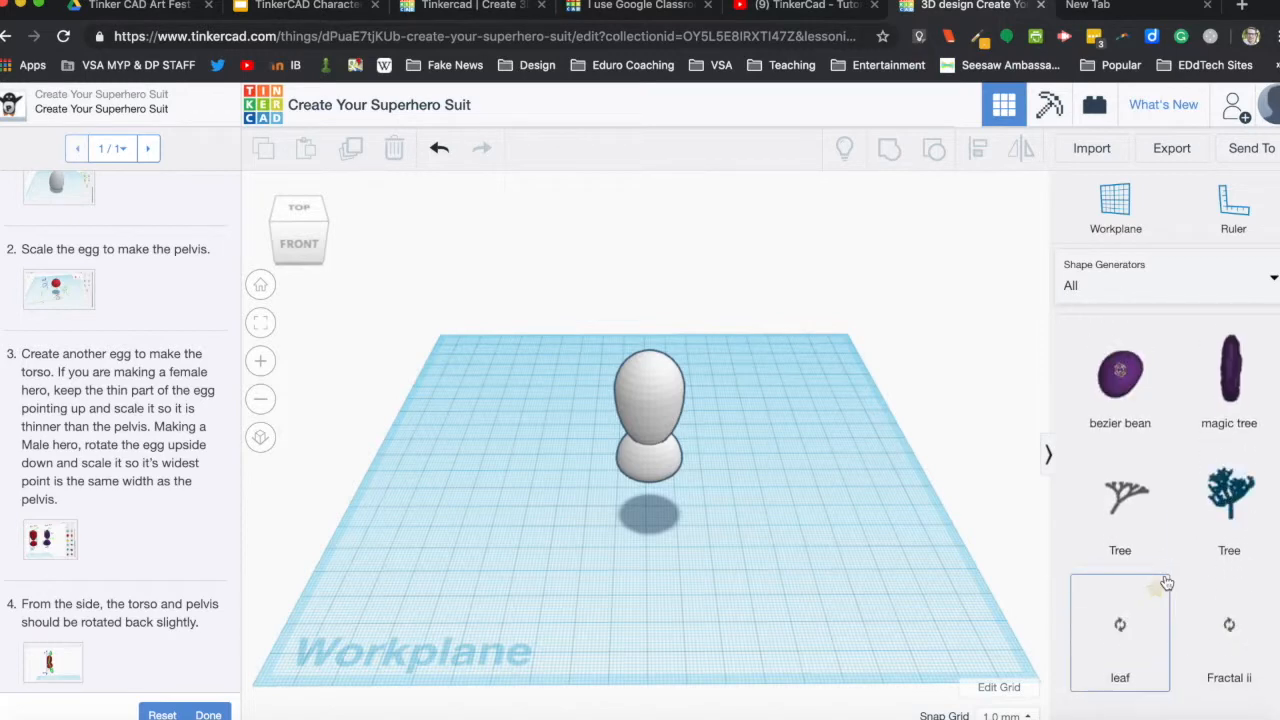
pyautogui.scroll(-3, 1165, 583)
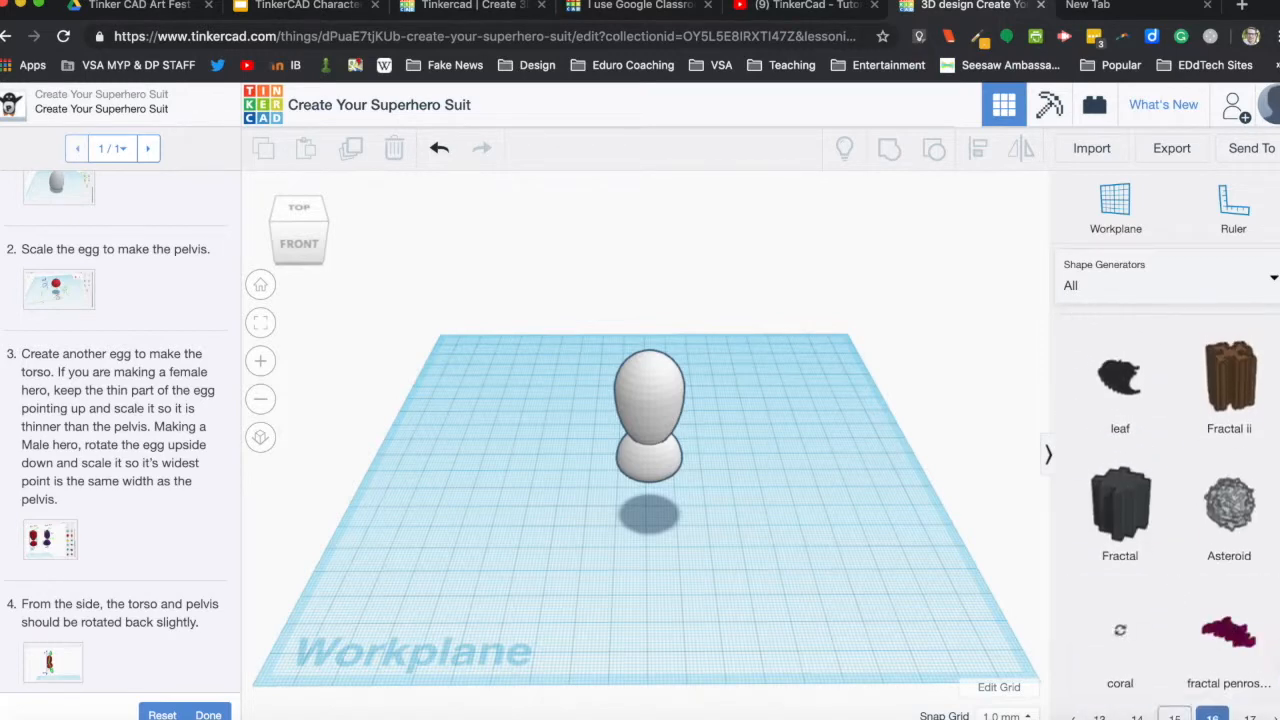
pyautogui.click(1175, 666)
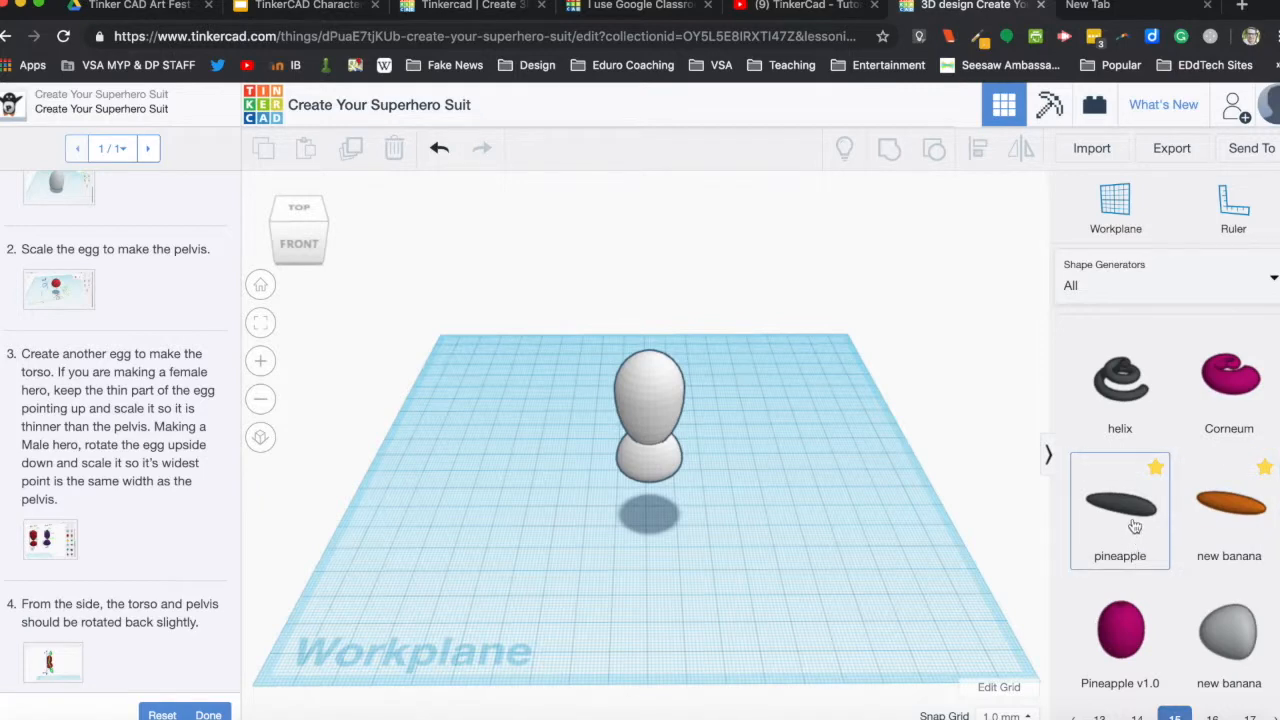
# Place a pineapple shape on the workplane beside the body to serve as the upper arm.
pyautogui.click(1135, 527)
pyautogui.click(769, 428)
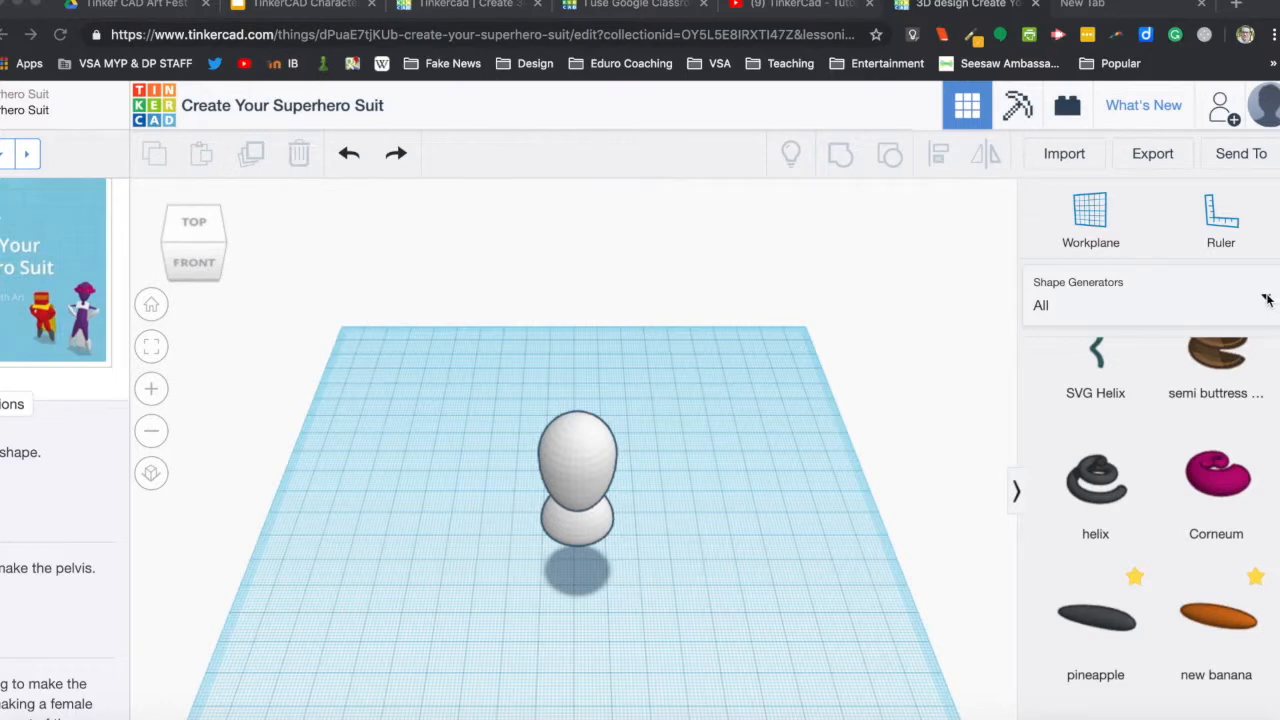
pyautogui.scroll(-1, 1145, 534)
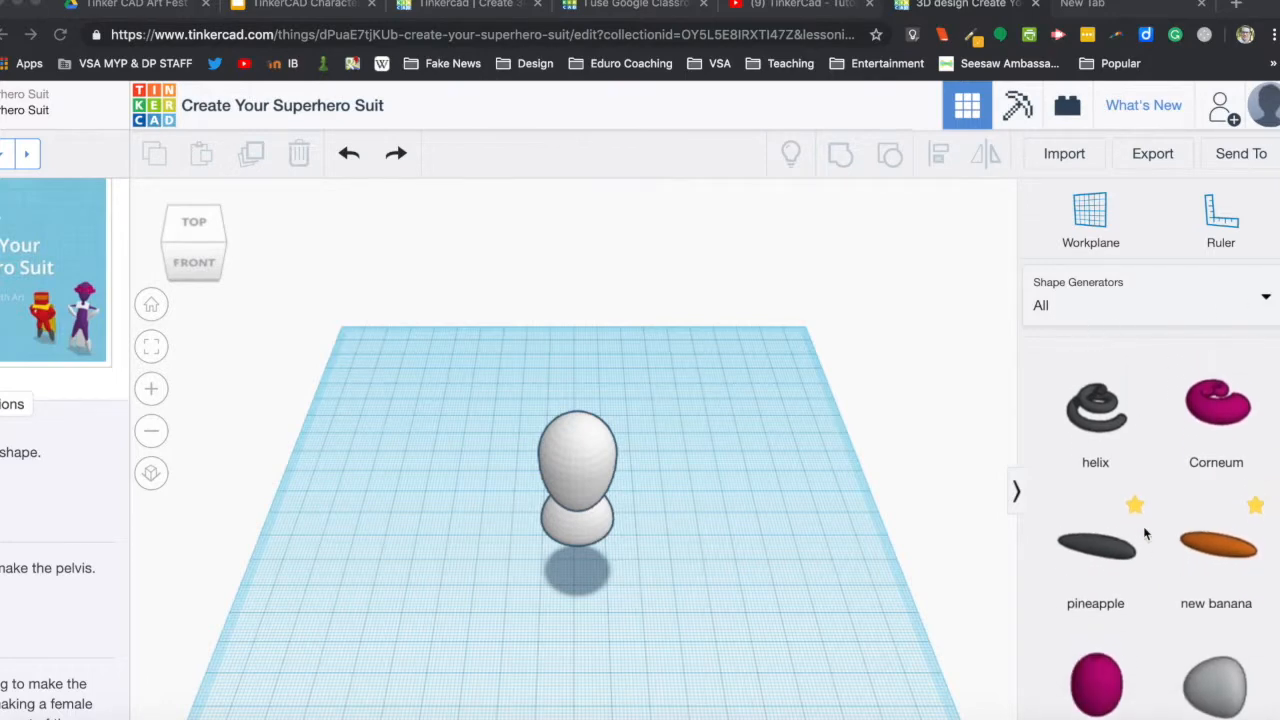
pyautogui.scroll(-1, 1257, 658)
pyautogui.scroll(-1, 1257, 658)
pyautogui.scroll(-1, 1131, 600)
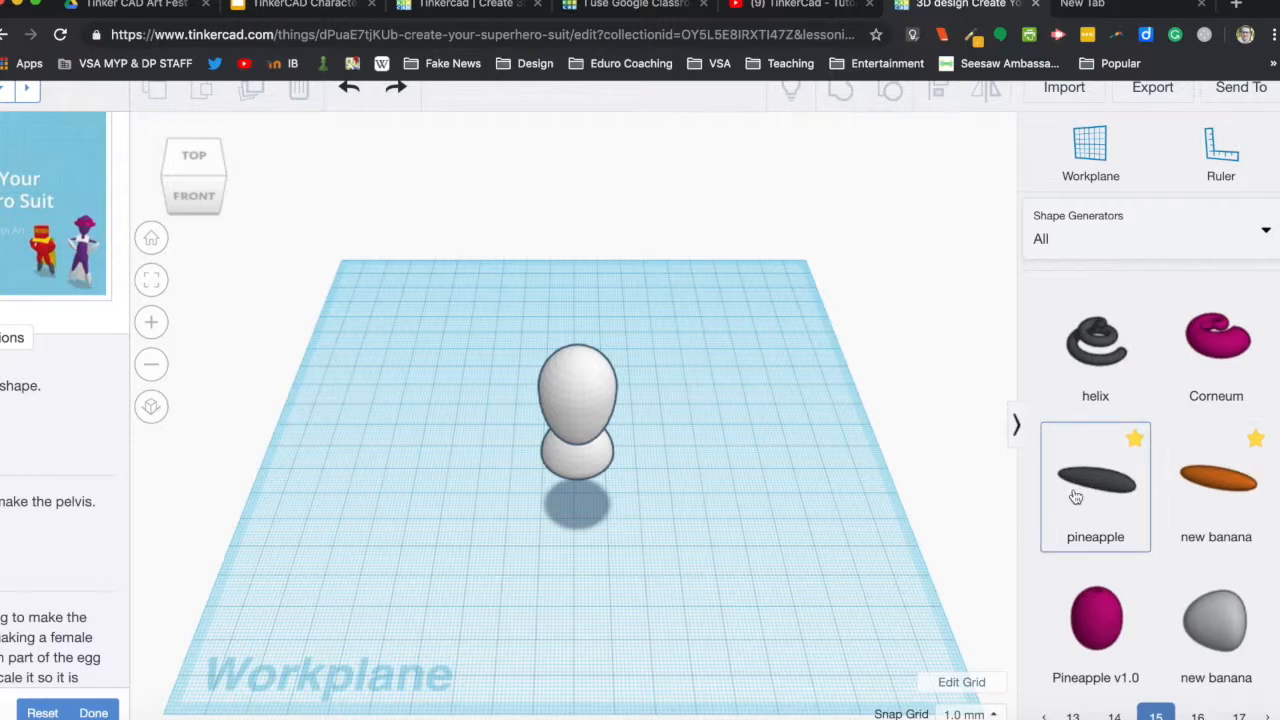
pyautogui.moveTo(993, 496); pyautogui.dragTo(727, 476)
# Set the pineapple's Curvature to -0.57, Asym 1 to 0.09 and Asym 2 to 0.05.
pyautogui.click(972, 331)
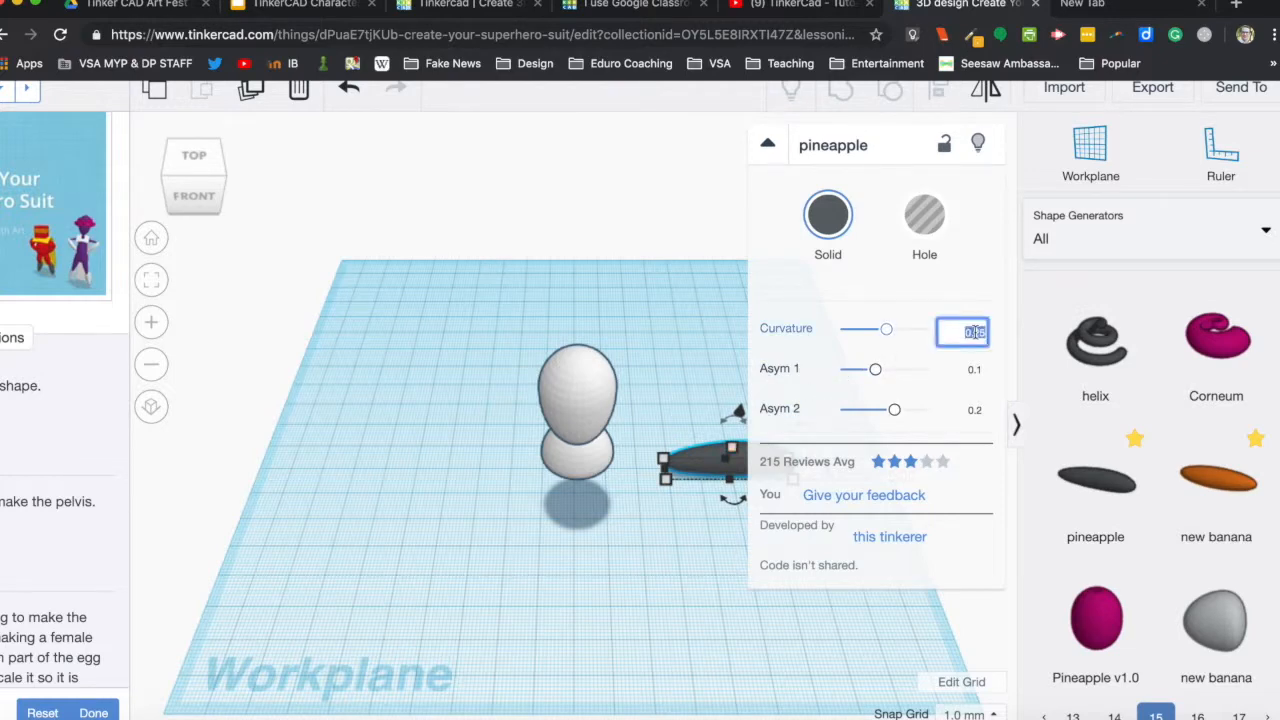
pyautogui.press('BackSpace')
pyautogui.press('Return')
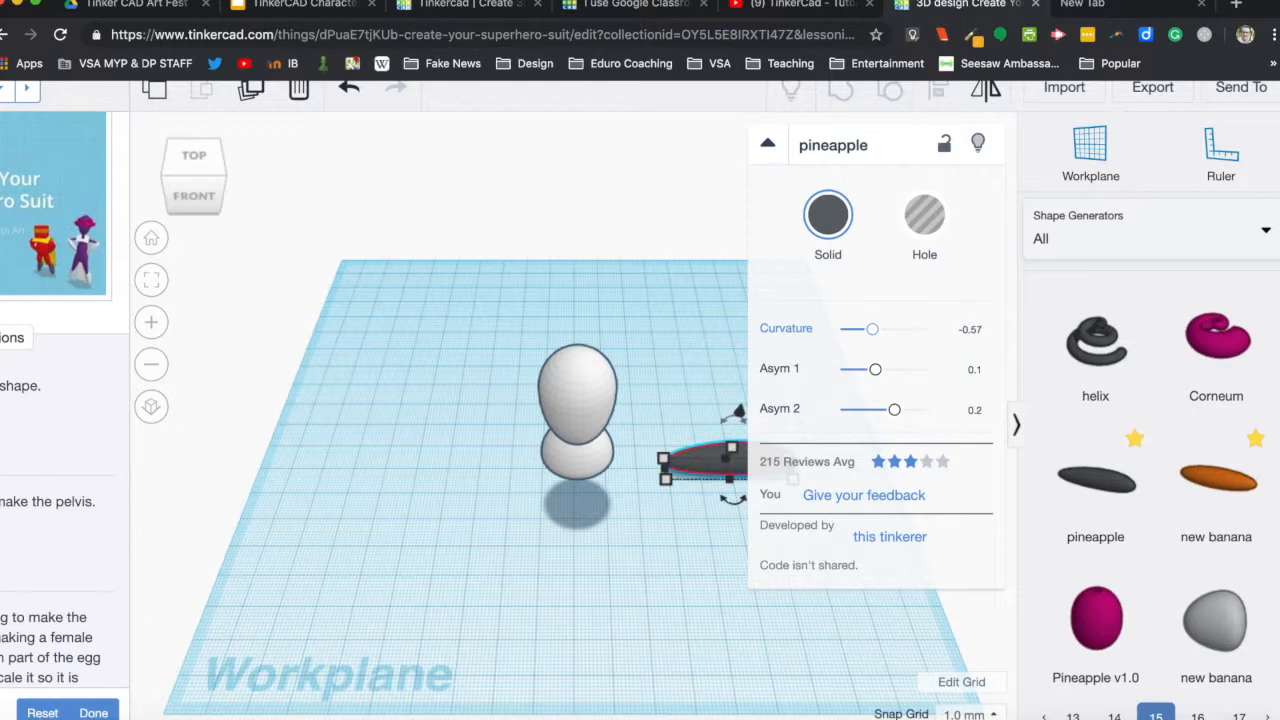
pyautogui.click(975, 371)
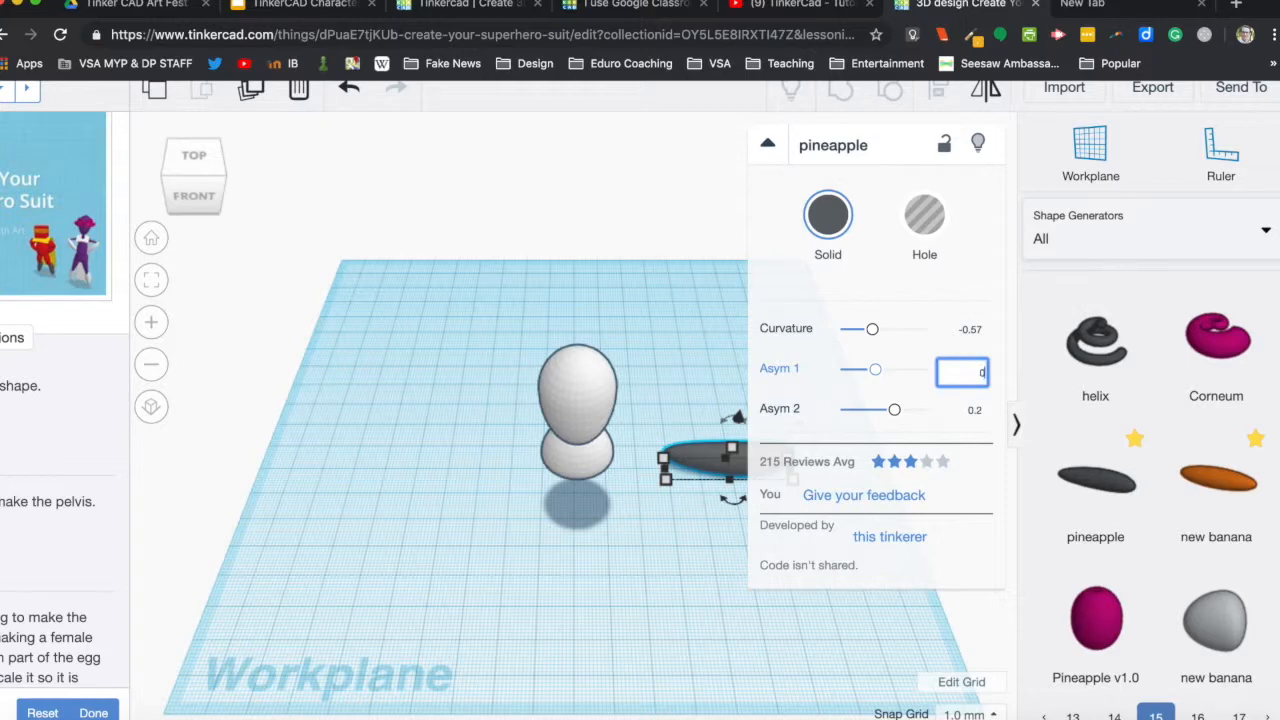
pyautogui.write('0.09')
pyautogui.click(976, 413)
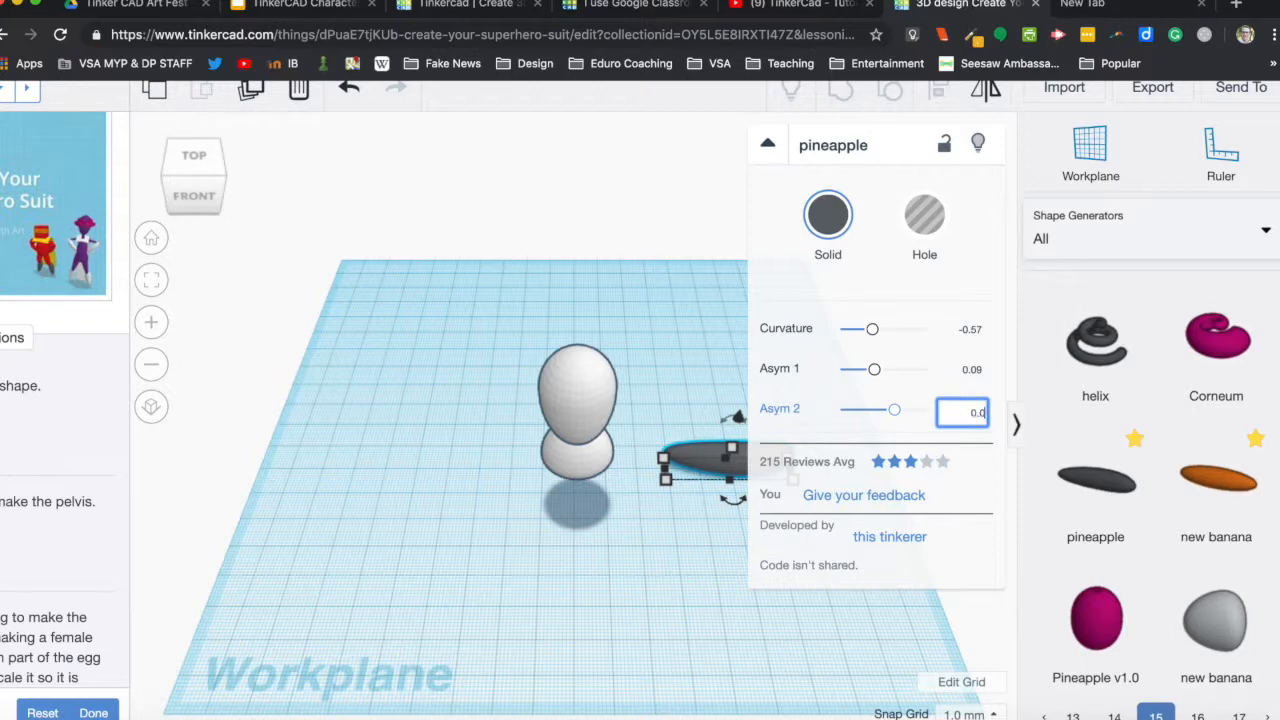
pyautogui.write('0.05')
pyautogui.press('Return')
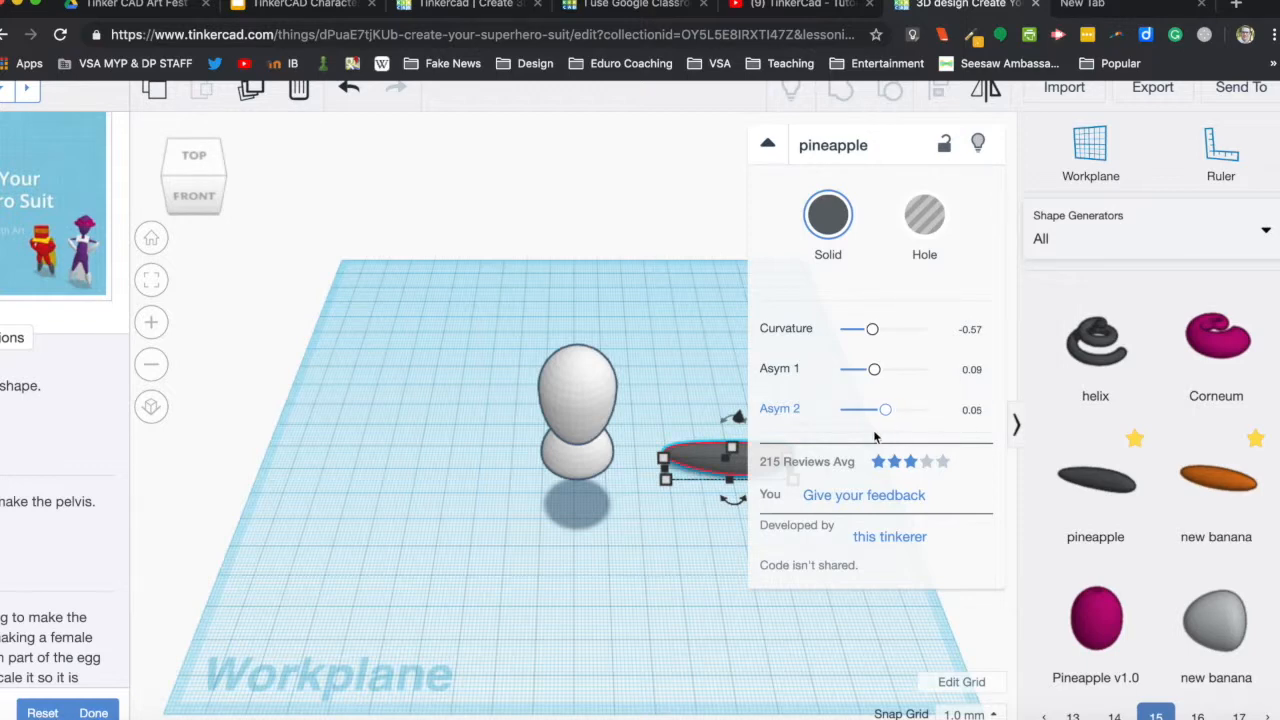
# Move the pineapple to the other side of the body, raise it 40 mm and bring its inner end against the torso.
pyautogui.moveTo(708, 460); pyautogui.dragTo(432, 392)
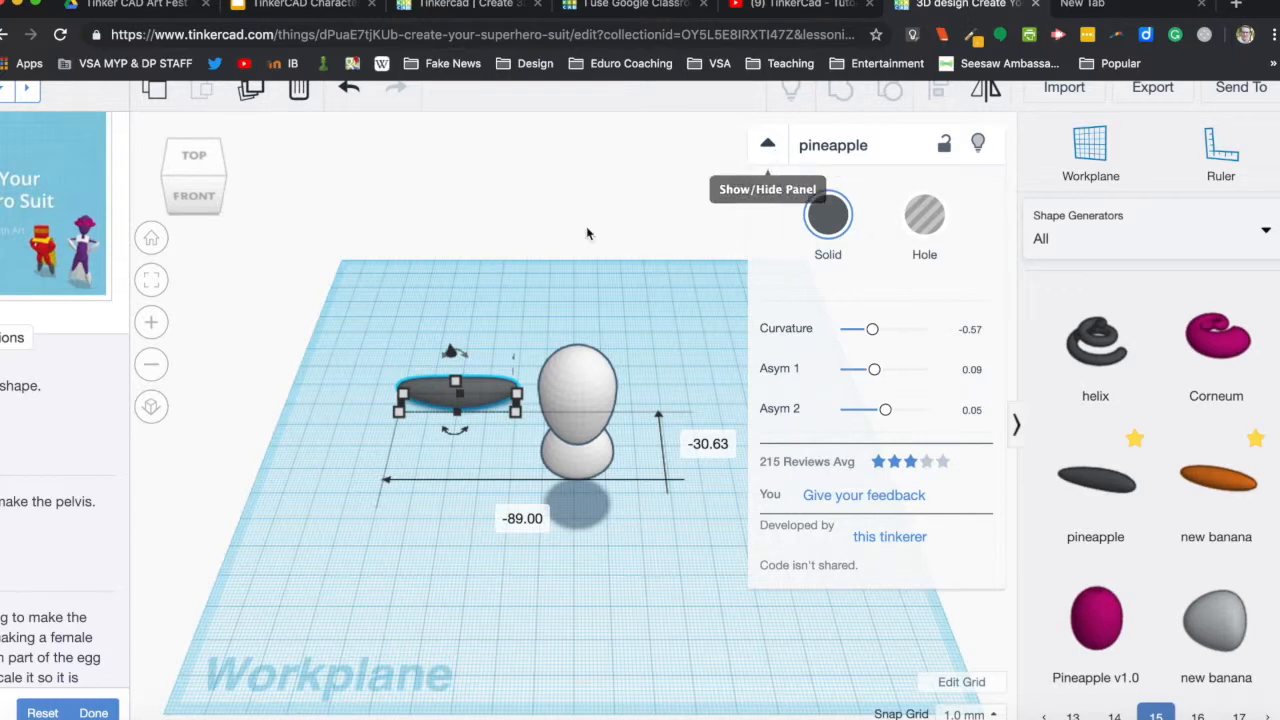
pyautogui.moveTo(483, 390); pyautogui.dragTo(512, 406)
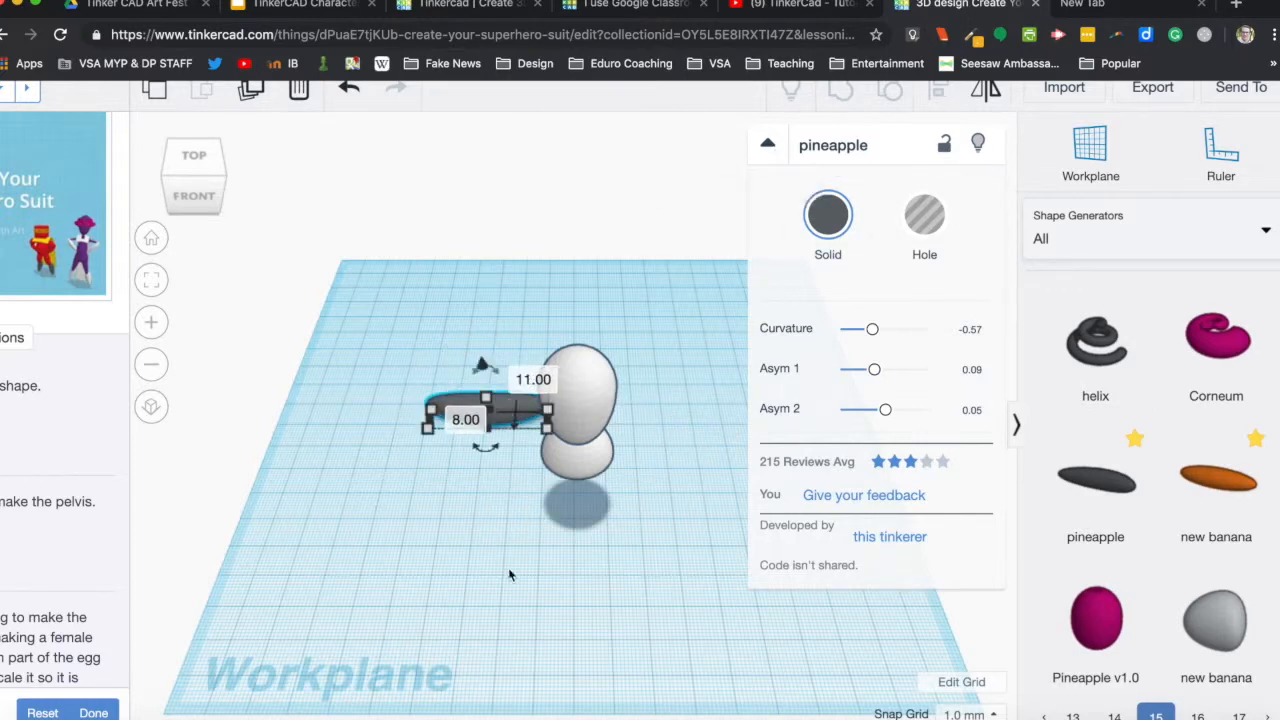
pyautogui.moveTo(580, 614); pyautogui.dragTo(801, 586, button='right')
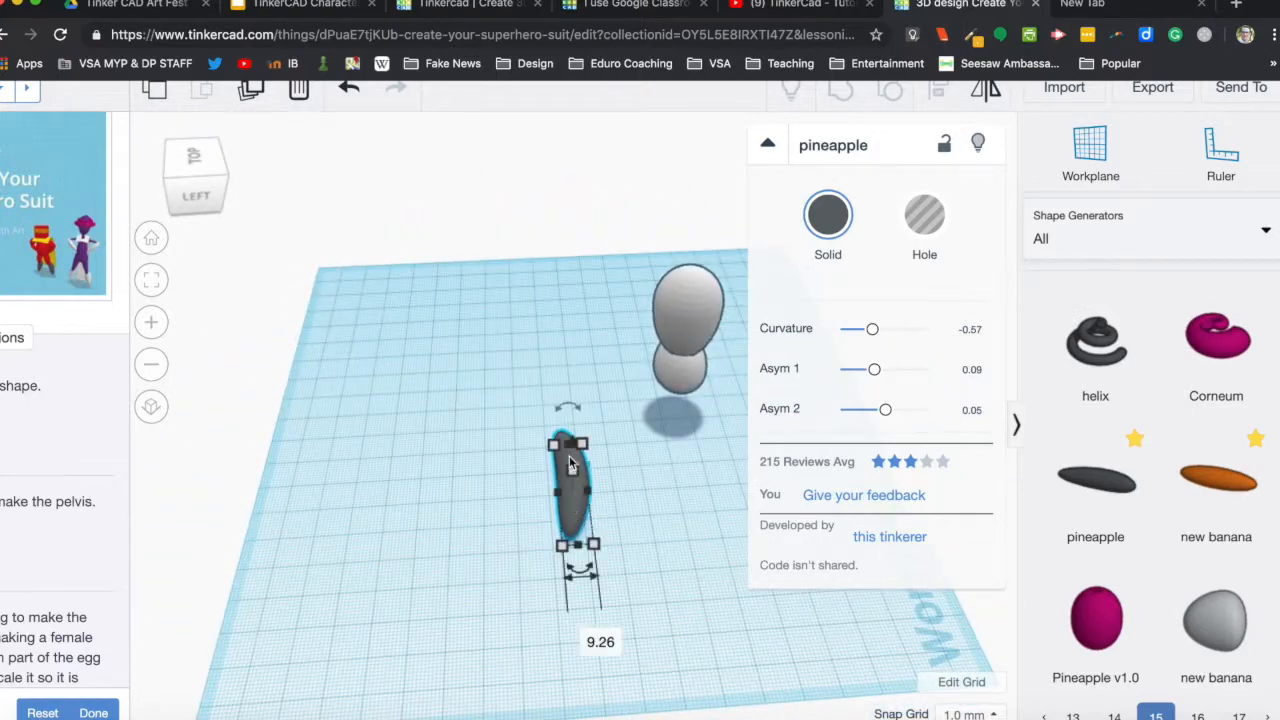
pyautogui.moveTo(572, 445); pyautogui.dragTo(590, 342)
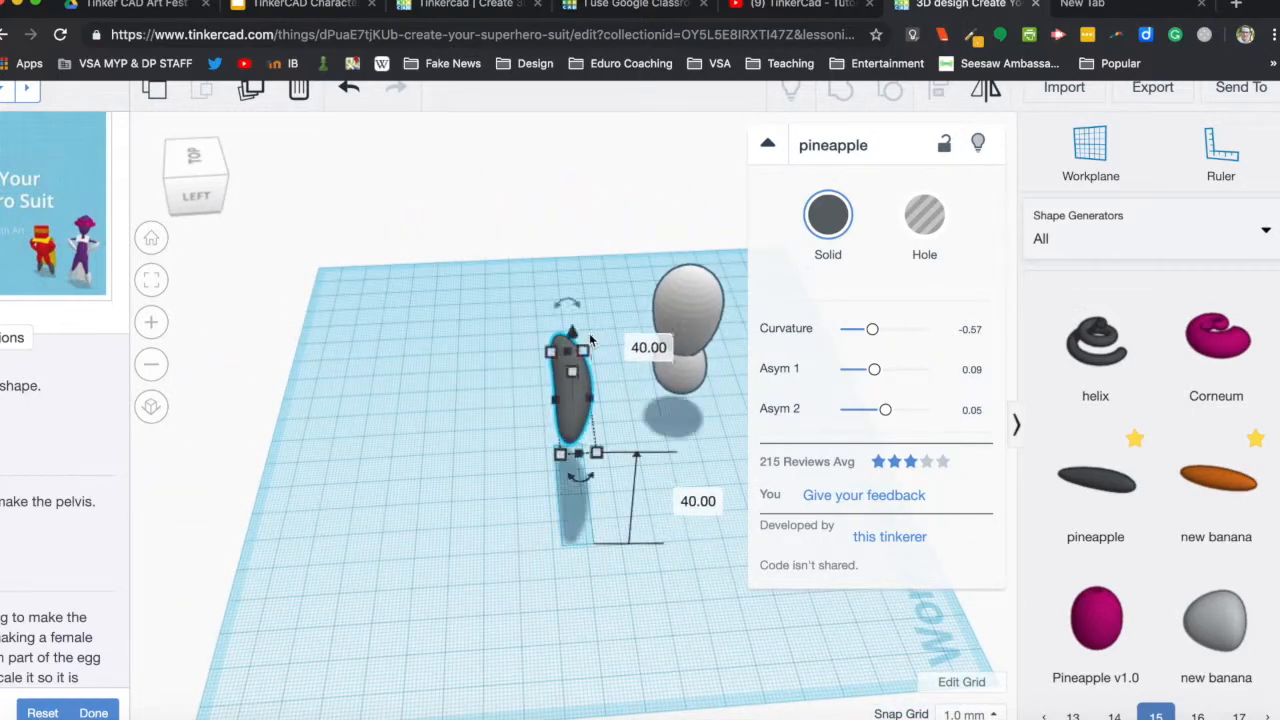
pyautogui.moveTo(683, 577); pyautogui.dragTo(424, 517, button='right')
pyautogui.moveTo(511, 299); pyautogui.dragTo(535, 320)
pyautogui.moveTo(669, 449); pyautogui.dragTo(645, 453, button='right')
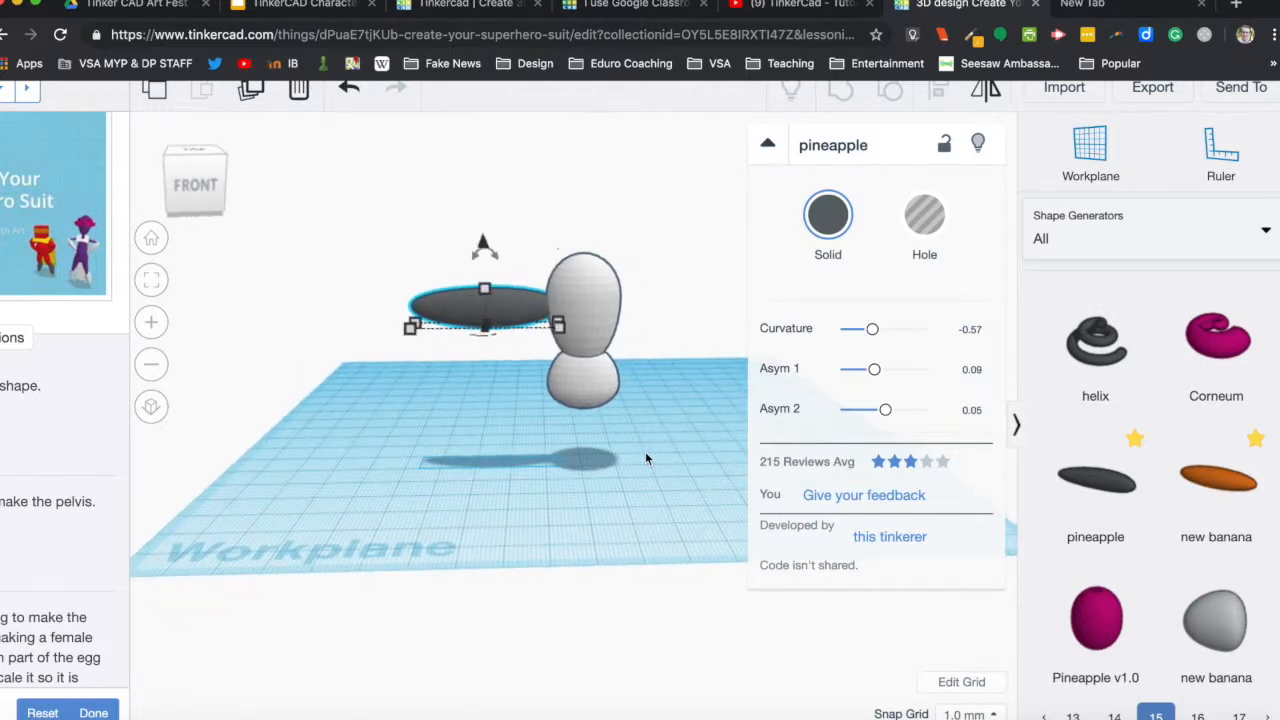
# Shrink the pineapple to about half its length, tilt it up towards the shoulder and raise it to 42 mm above the workplane.
pyautogui.click(767, 143)
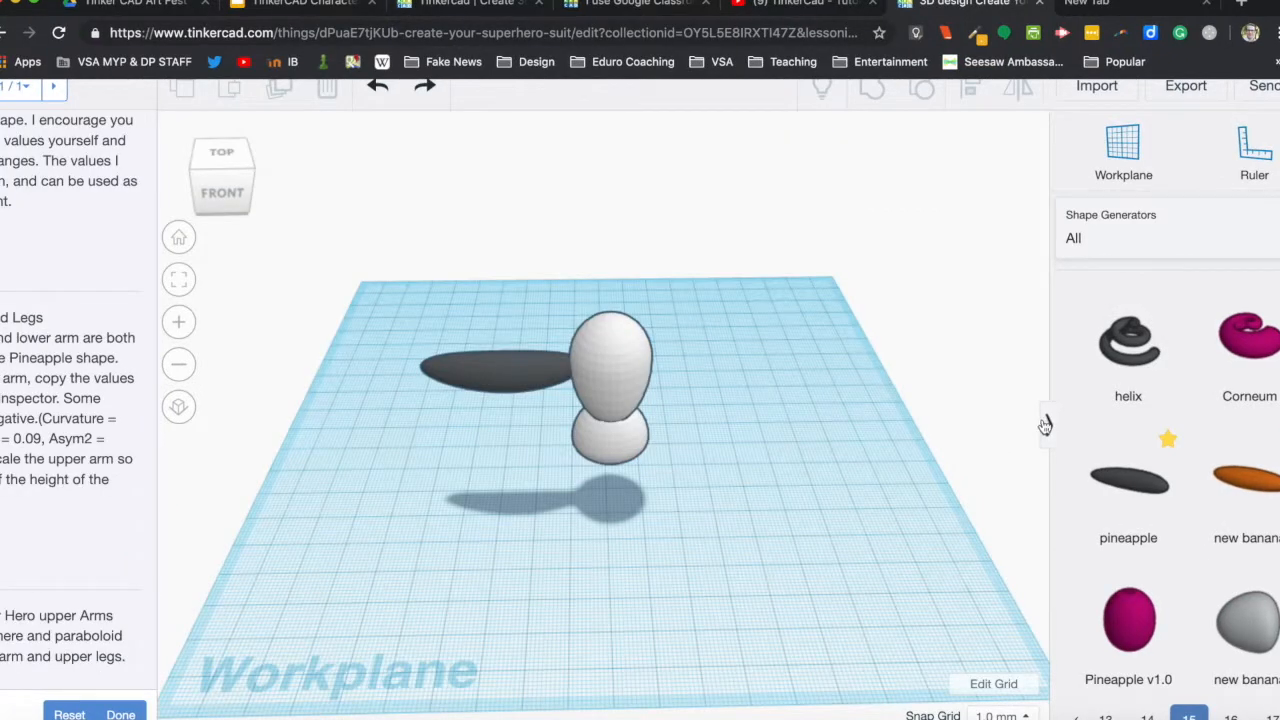
pyautogui.click(1040, 421)
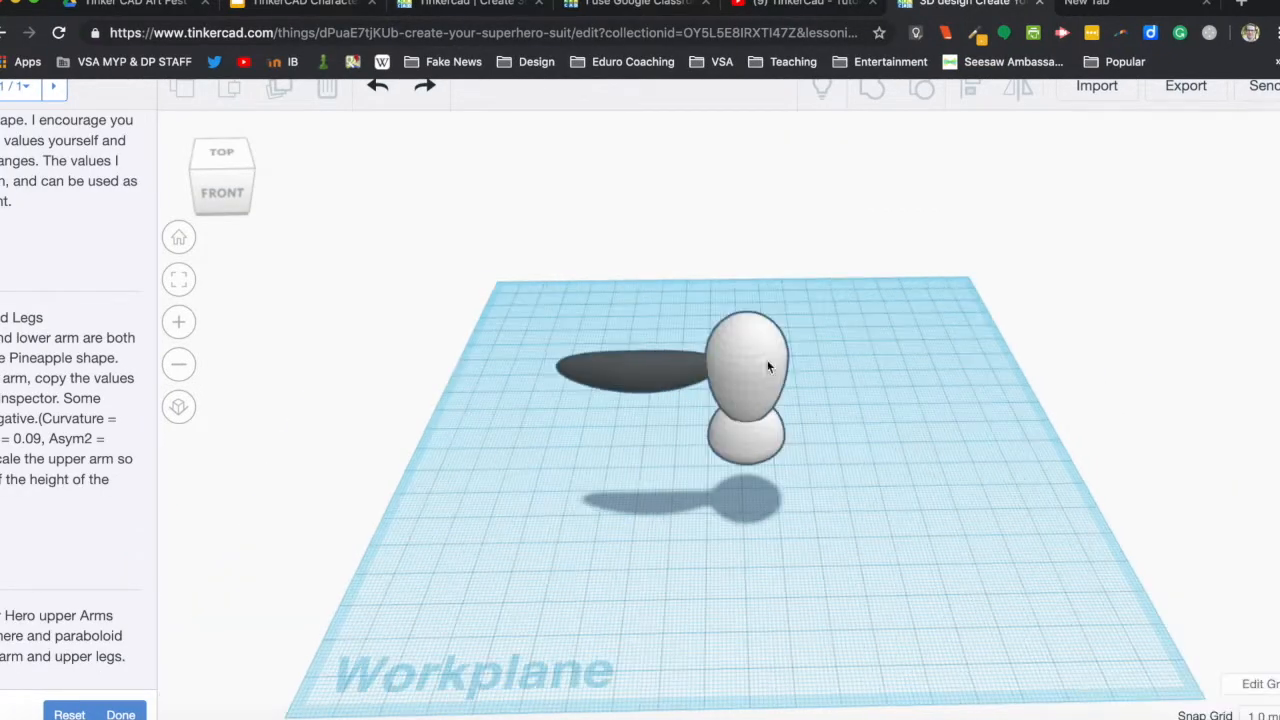
pyautogui.click(586, 364)
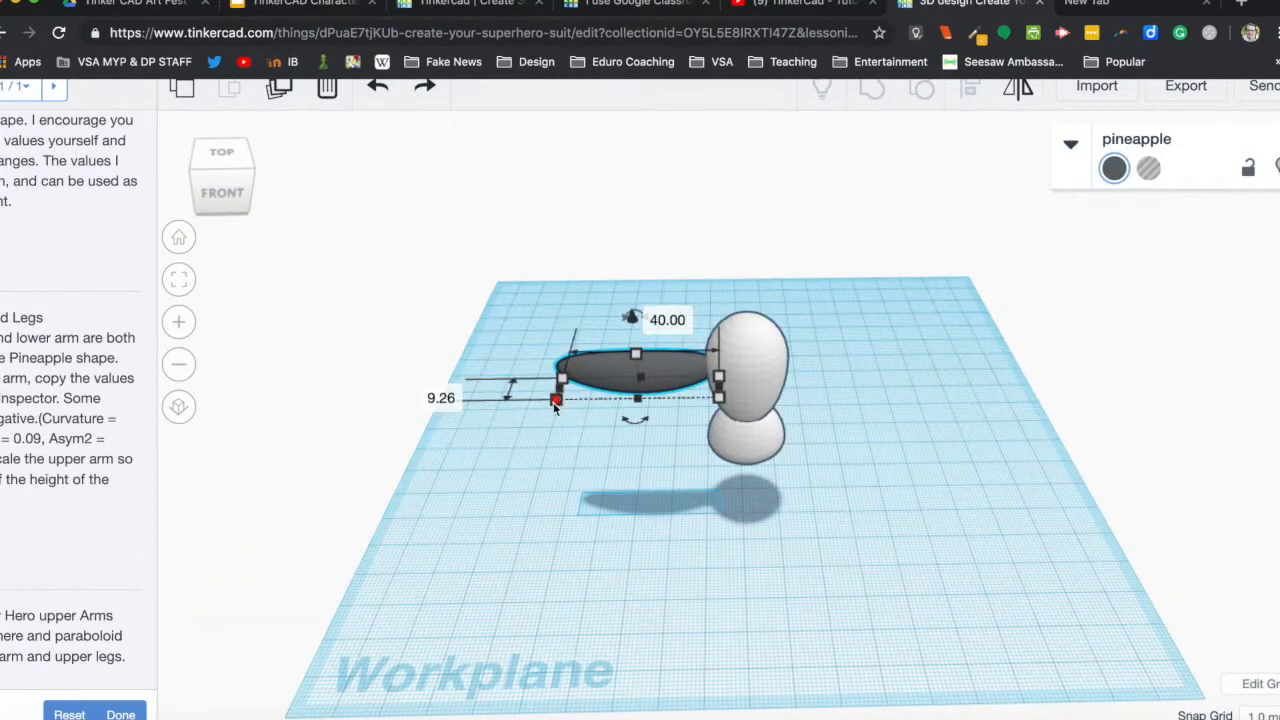
pyautogui.moveTo(556, 403); pyautogui.dragTo(633, 408)
pyautogui.moveTo(664, 315)
pyautogui.mouseDown()
pyautogui.moveTo(648, 328)
pyautogui.moveTo(676, 301)
pyautogui.mouseUp()
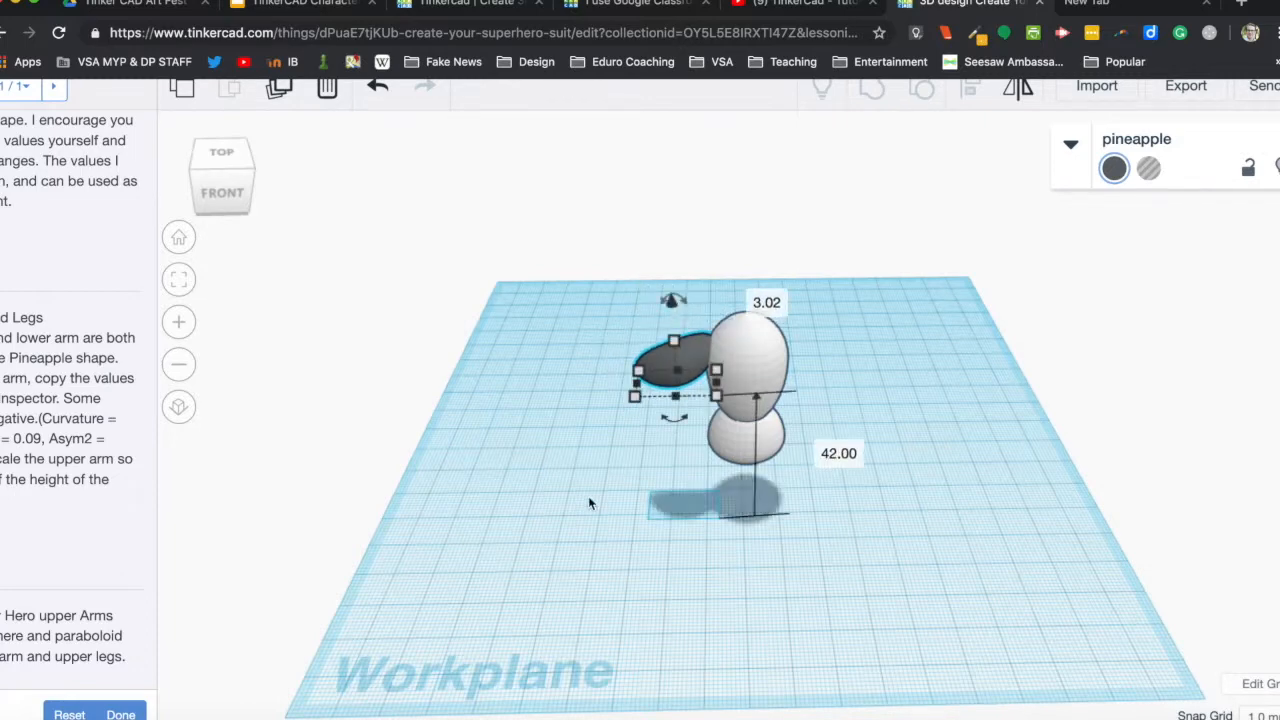
pyautogui.click(588, 505)
pyautogui.moveTo(588, 505)
pyautogui.mouseDown(button='right')
pyautogui.moveTo(617, 520)
pyautogui.moveTo(826, 508)
pyautogui.moveTo(854, 486)
pyautogui.moveTo(737, 423)
pyautogui.moveTo(674, 489)
pyautogui.moveTo(586, 466)
pyautogui.moveTo(591, 494)
pyautogui.mouseUp(button='right')
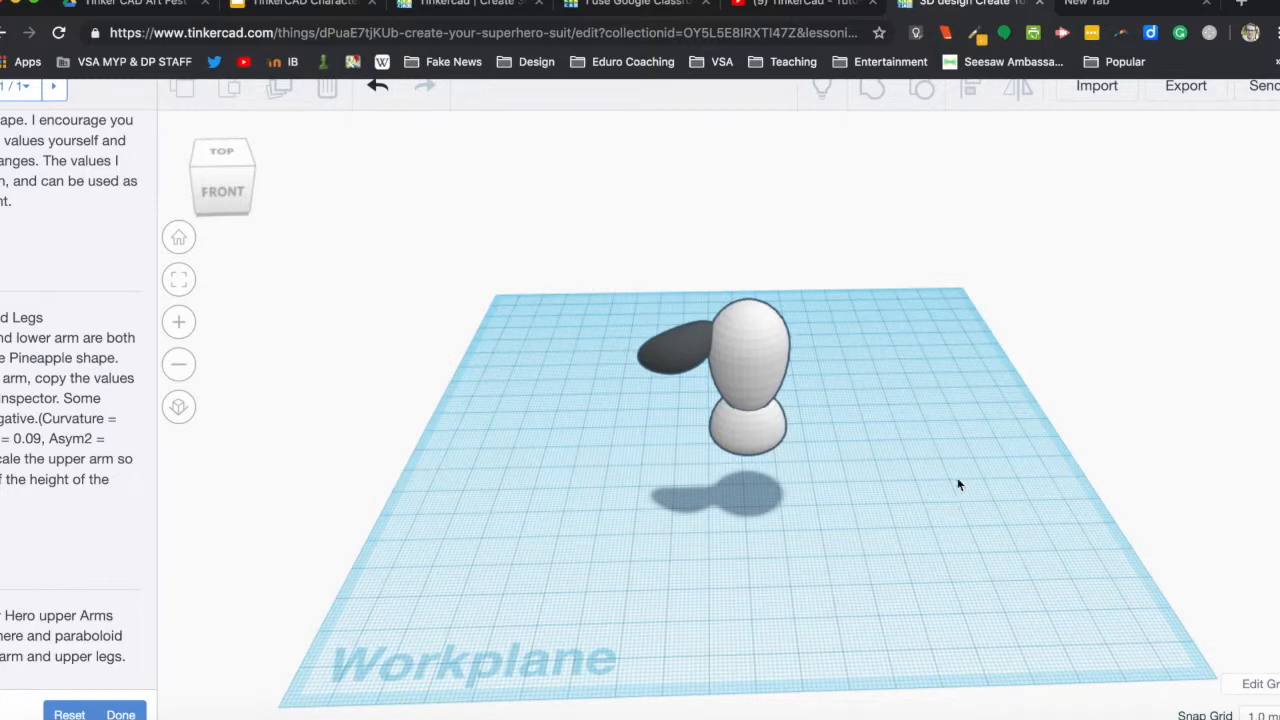
# Place another pineapple from the Favorites collection on the workplane beside the body, below the upper arm.
pyautogui.scroll(3, 1131, 286)
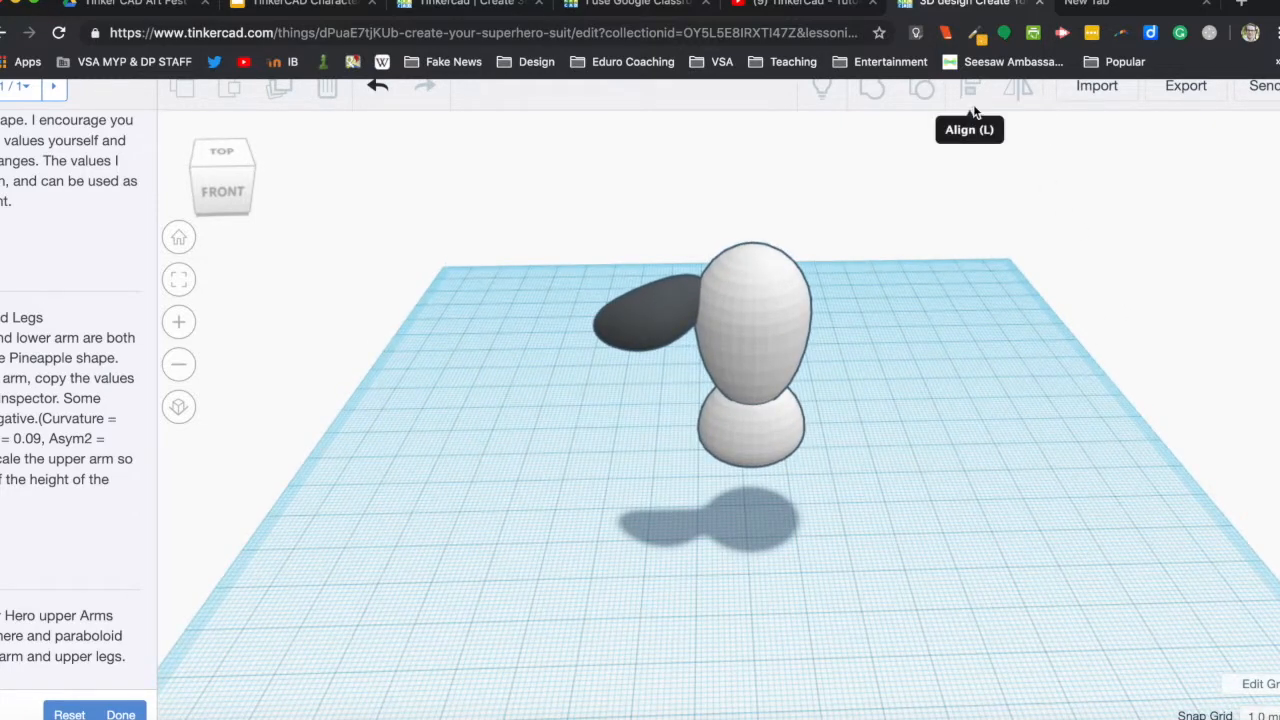
pyautogui.hscroll(2, 972, 108)
pyautogui.click(1279, 425)
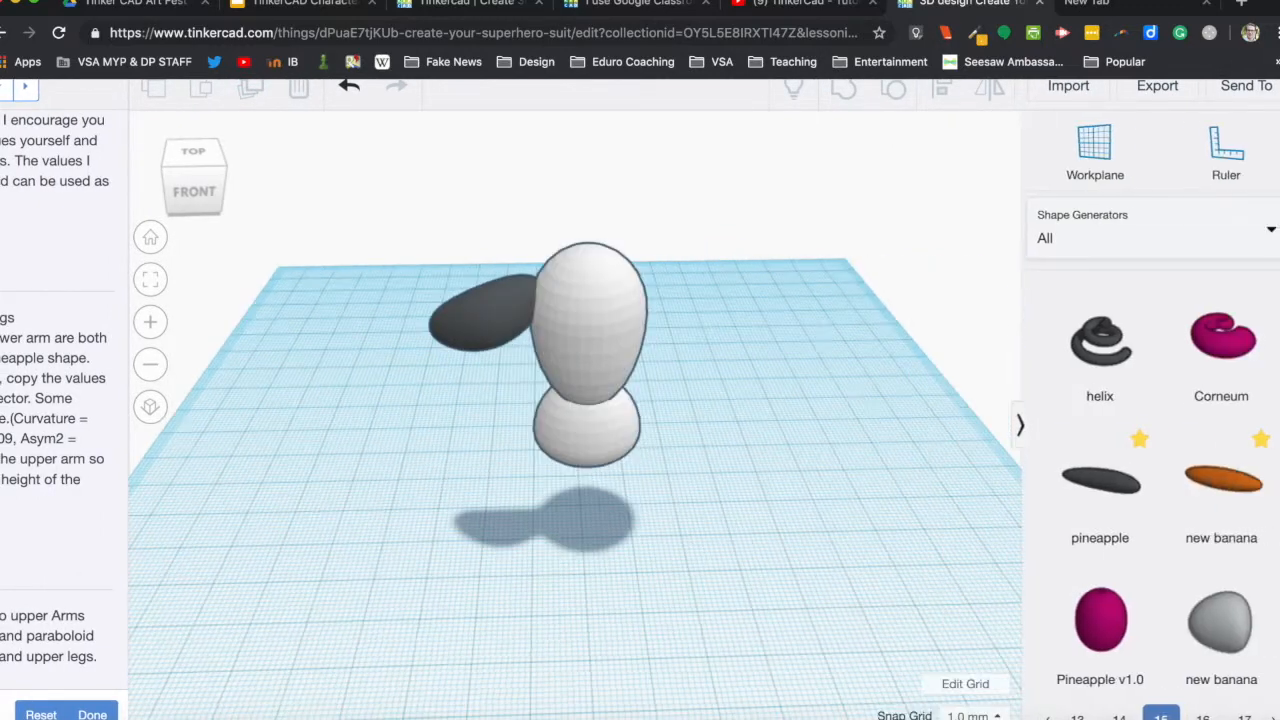
pyautogui.click(1271, 240)
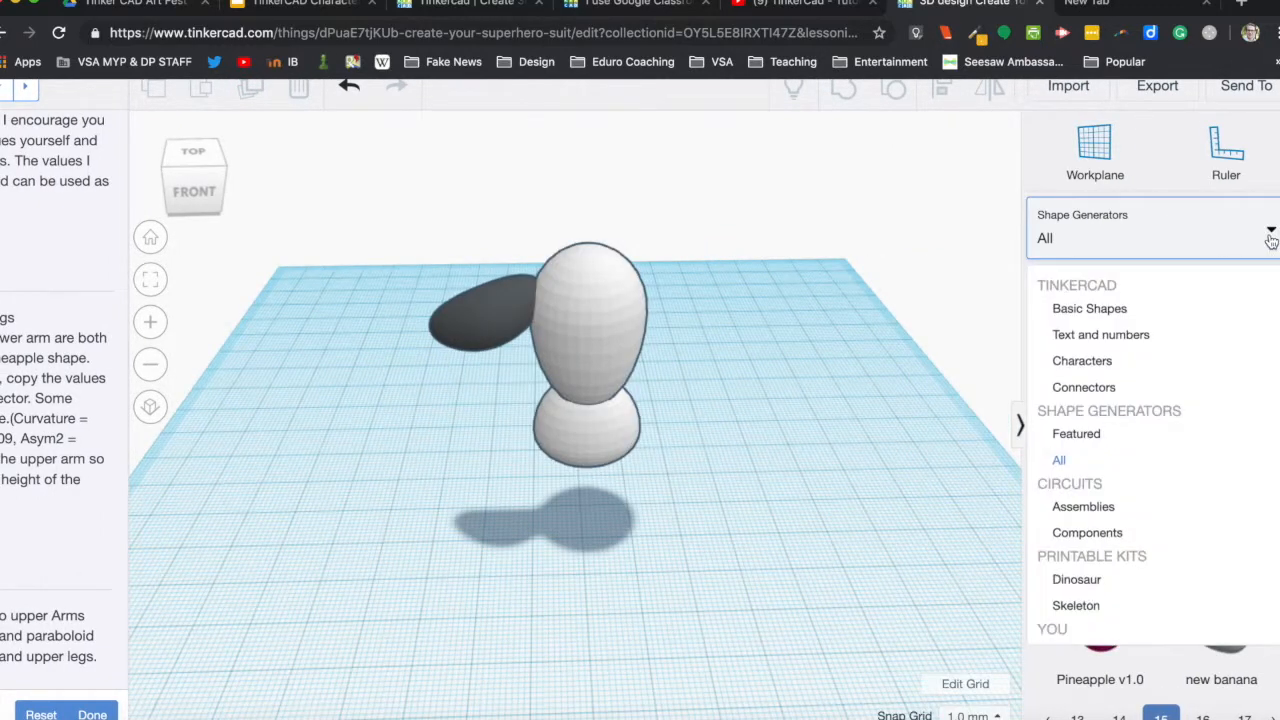
pyautogui.scroll(-1, 1058, 486)
pyautogui.scroll(-2, 1061, 487)
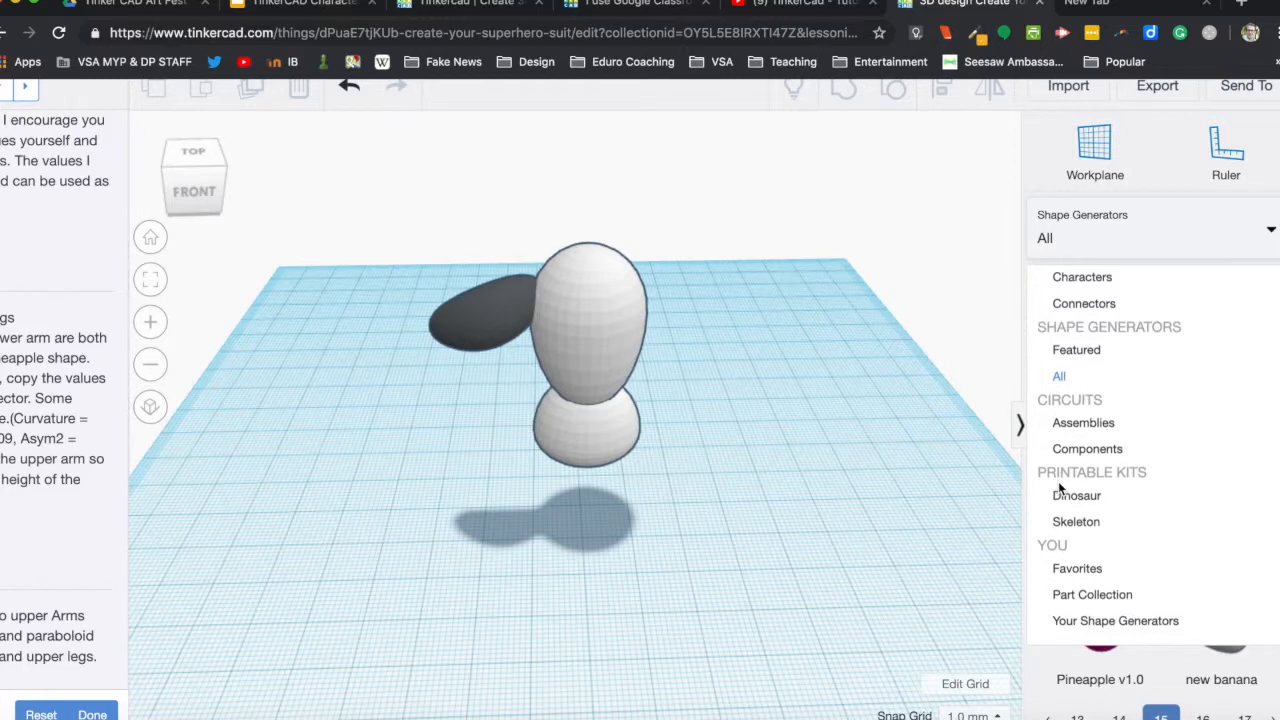
pyautogui.click(1080, 569)
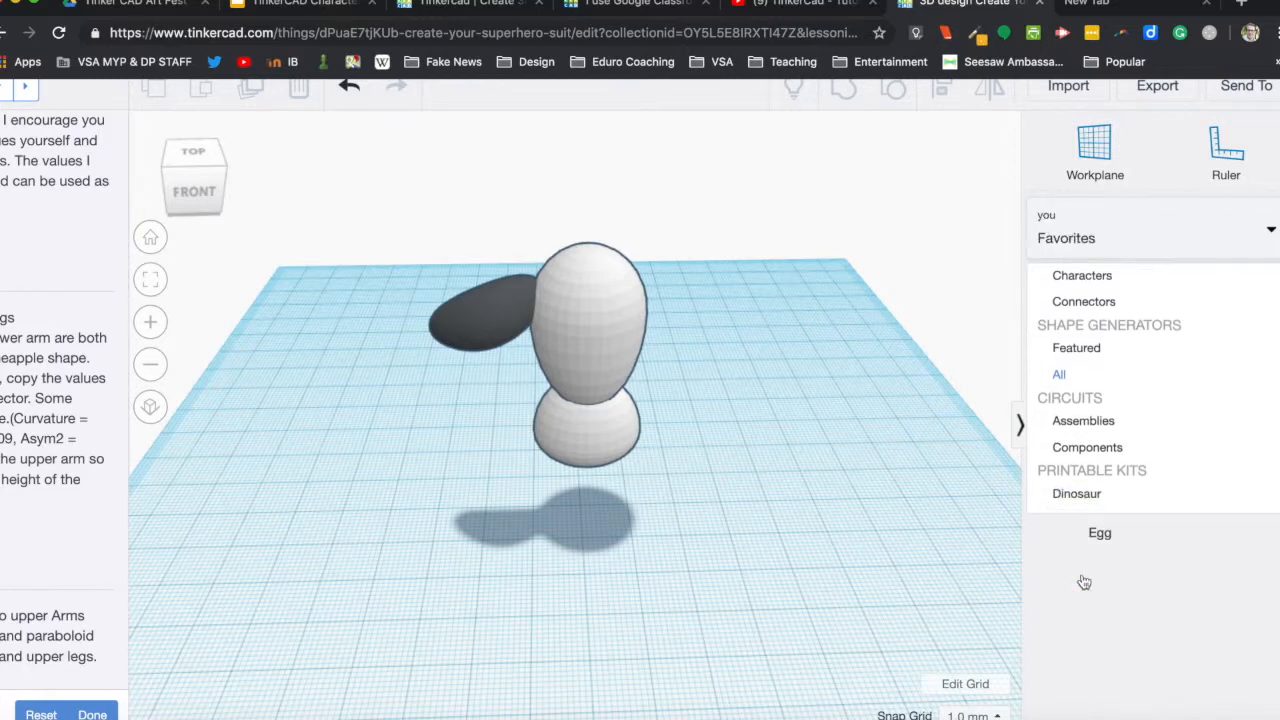
pyautogui.moveTo(1098, 336); pyautogui.dragTo(397, 442)
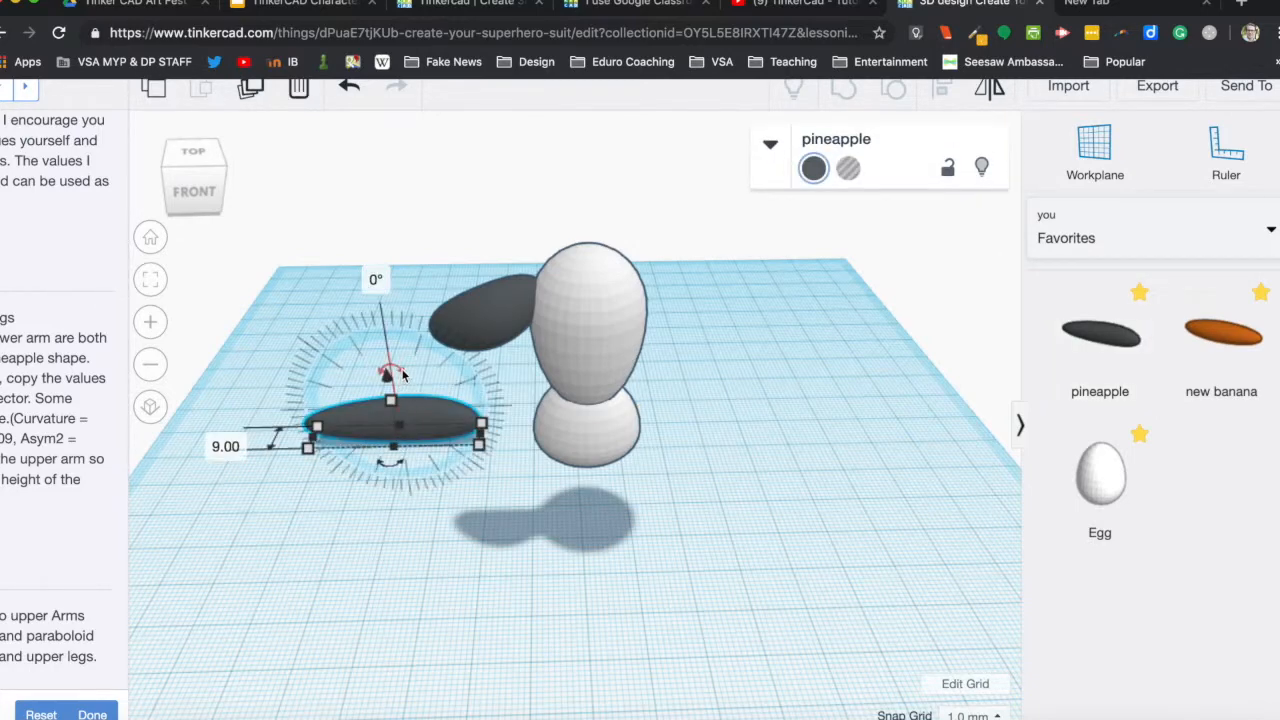
# Rotate the new pineapple 129° so it slopes down towards the body and reduce its height to 19.78 mm.
pyautogui.moveTo(403, 374); pyautogui.dragTo(200, 565)
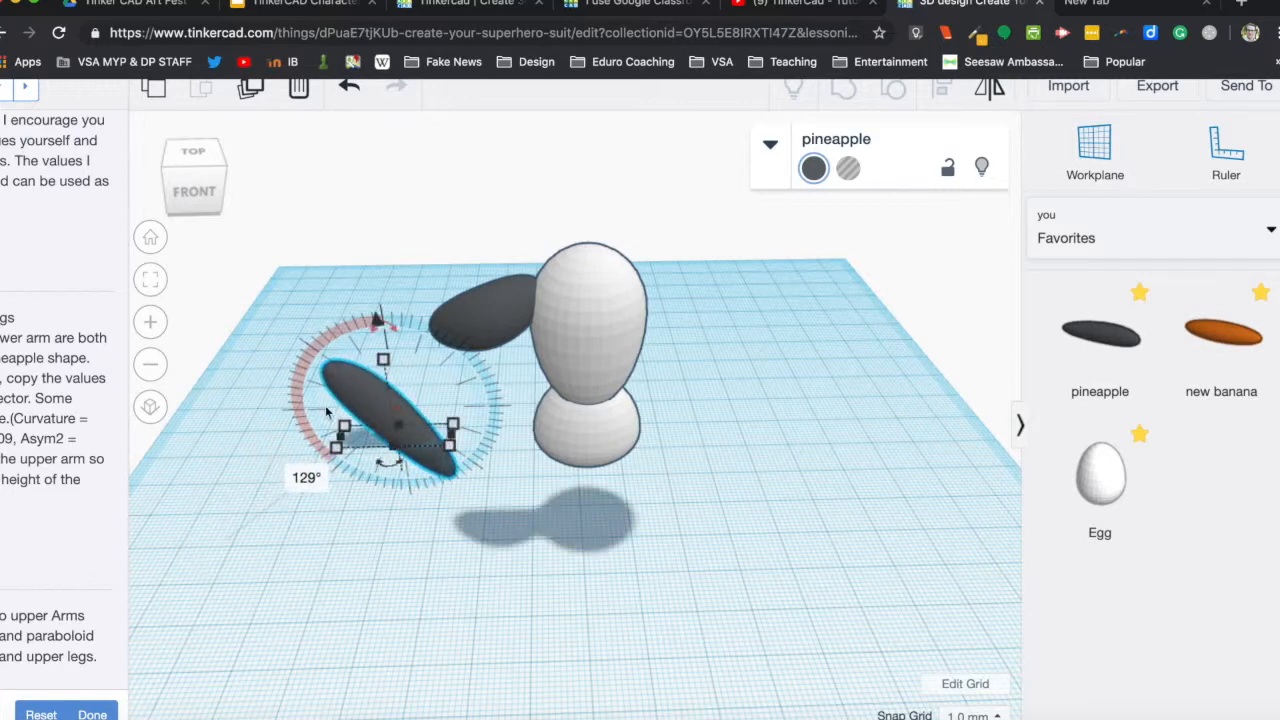
pyautogui.moveTo(394, 378); pyautogui.dragTo(396, 420)
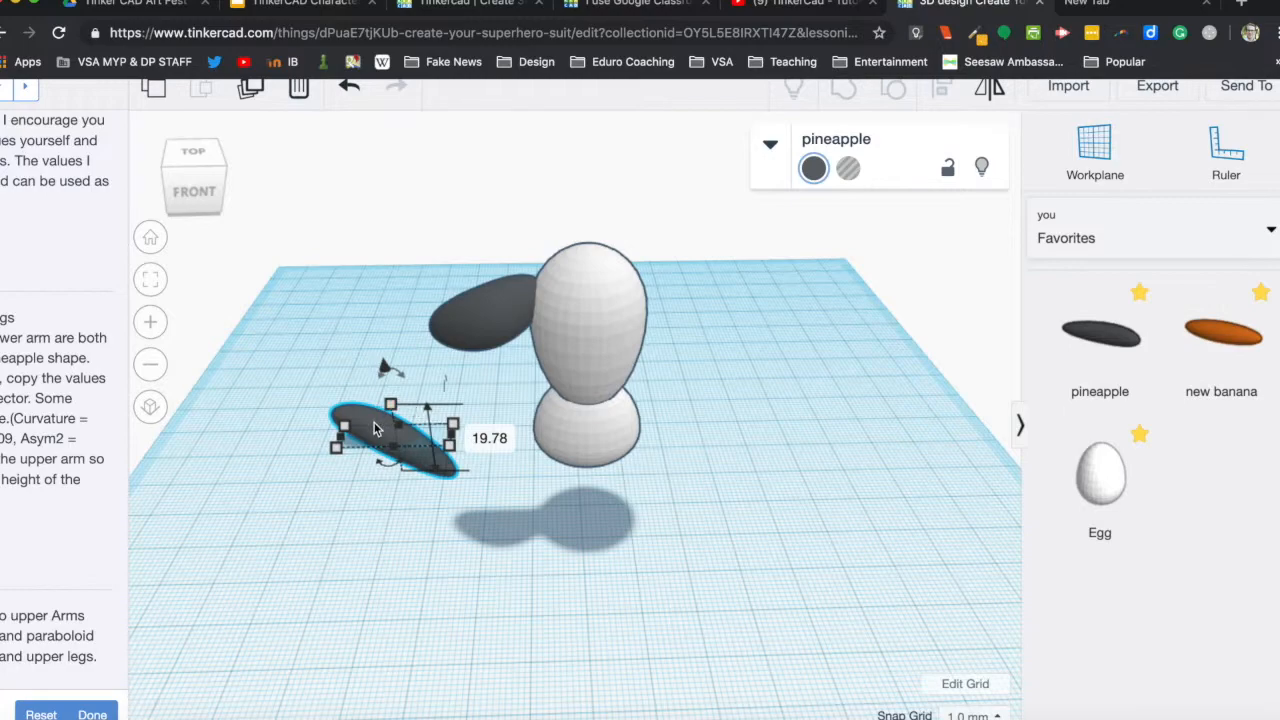
pyautogui.moveTo(396, 368); pyautogui.dragTo(390, 318)
# Raise the lower-arm pineapple to 29 mm above the workplane and move it in under the upper arm.
pyautogui.moveTo(317, 529); pyautogui.dragTo(601, 508, button='right')
pyautogui.moveTo(601, 508); pyautogui.dragTo(757, 457)
pyautogui.moveTo(749, 373); pyautogui.dragTo(737, 222)
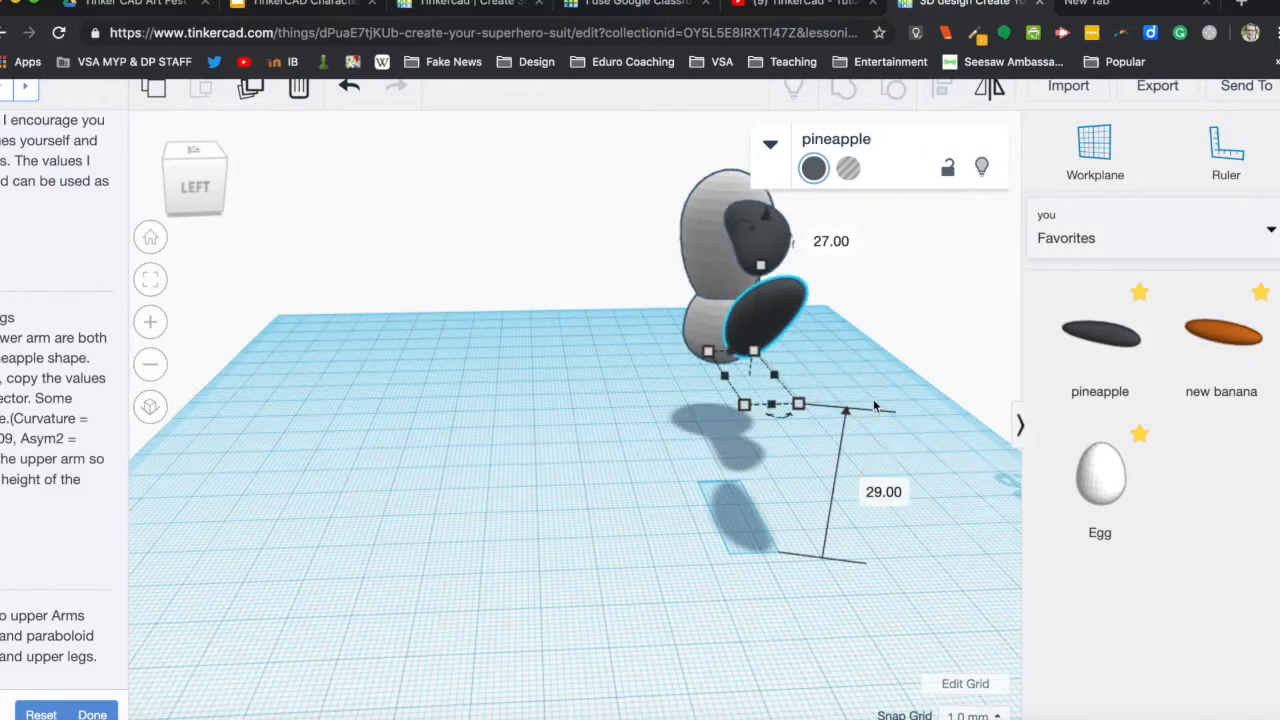
pyautogui.moveTo(896, 403); pyautogui.dragTo(480, 341, button='right')
pyautogui.moveTo(376, 292); pyautogui.dragTo(492, 291)
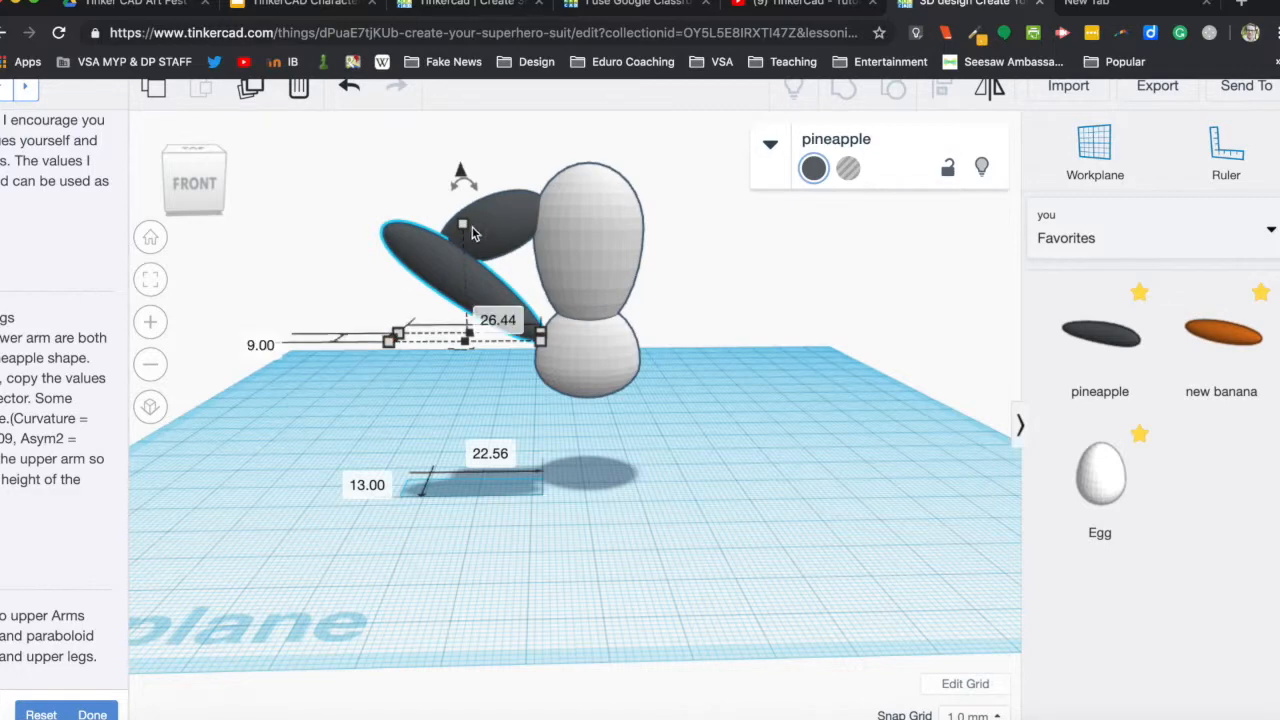
# Lower the height of the lower arm and resize its base to 21 mm long and 8 mm wide.
pyautogui.moveTo(466, 226); pyautogui.dragTo(467, 252)
pyautogui.moveTo(530, 339)
pyautogui.mouseDown()
pyautogui.moveTo(540, 345)
pyautogui.moveTo(506, 346)
pyautogui.mouseUp()
pyautogui.moveTo(382, 452); pyautogui.dragTo(600, 464, button='right')
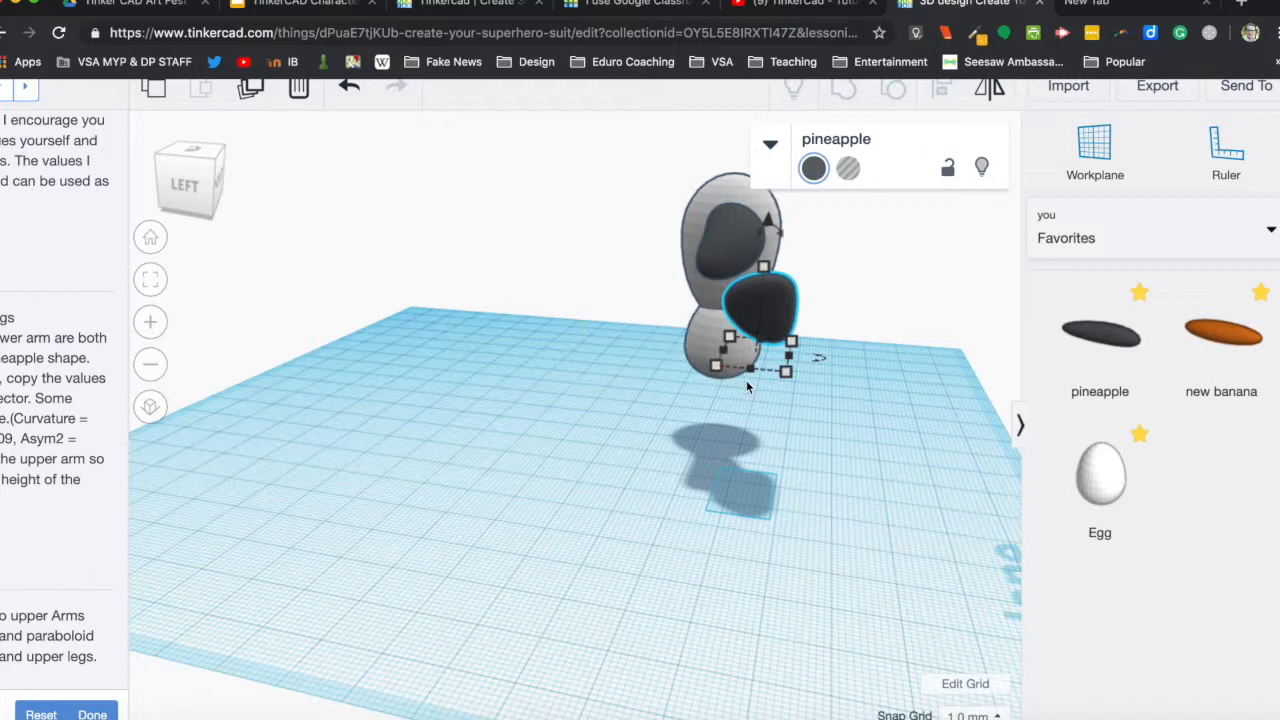
pyautogui.click(727, 245)
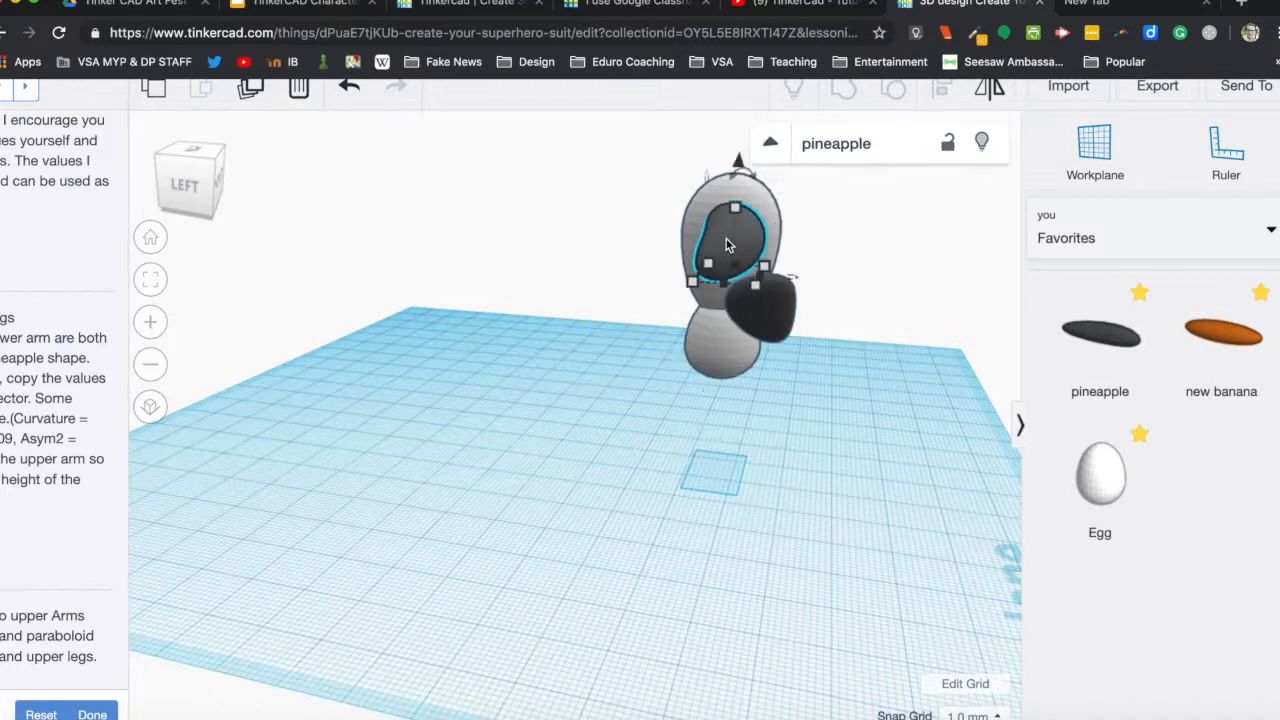
pyautogui.click(755, 328)
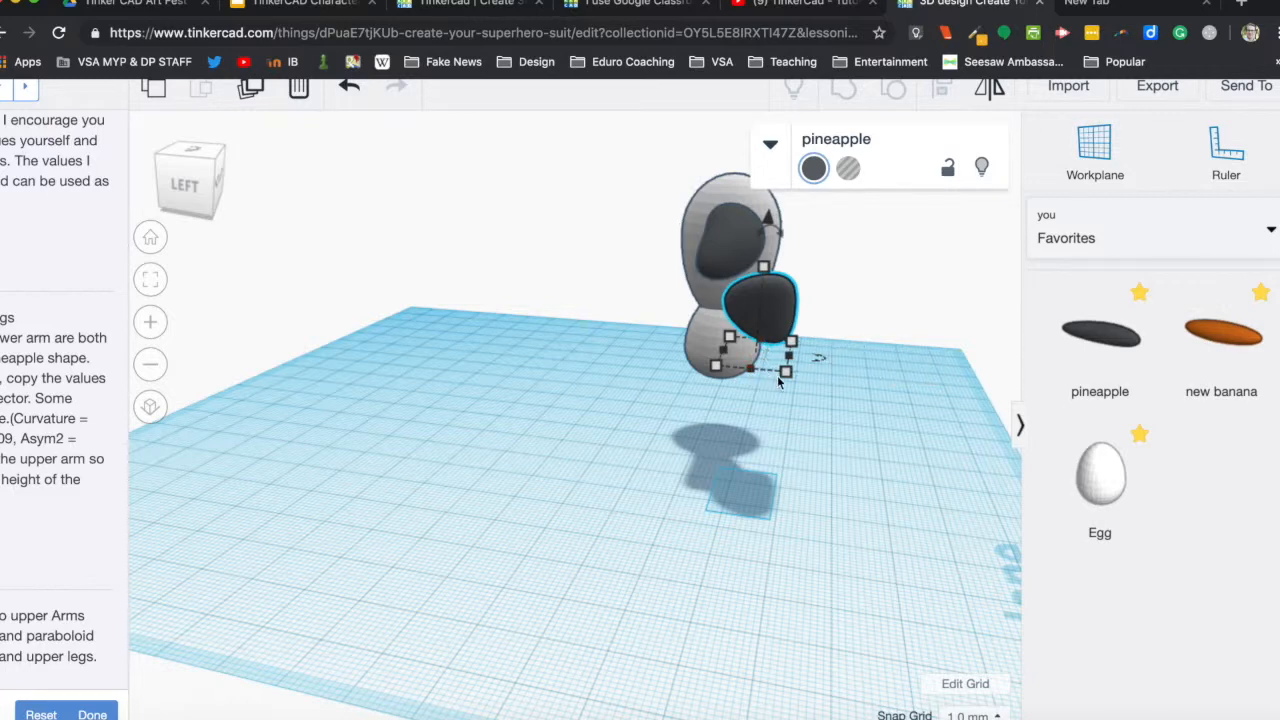
pyautogui.moveTo(786, 374); pyautogui.dragTo(762, 374)
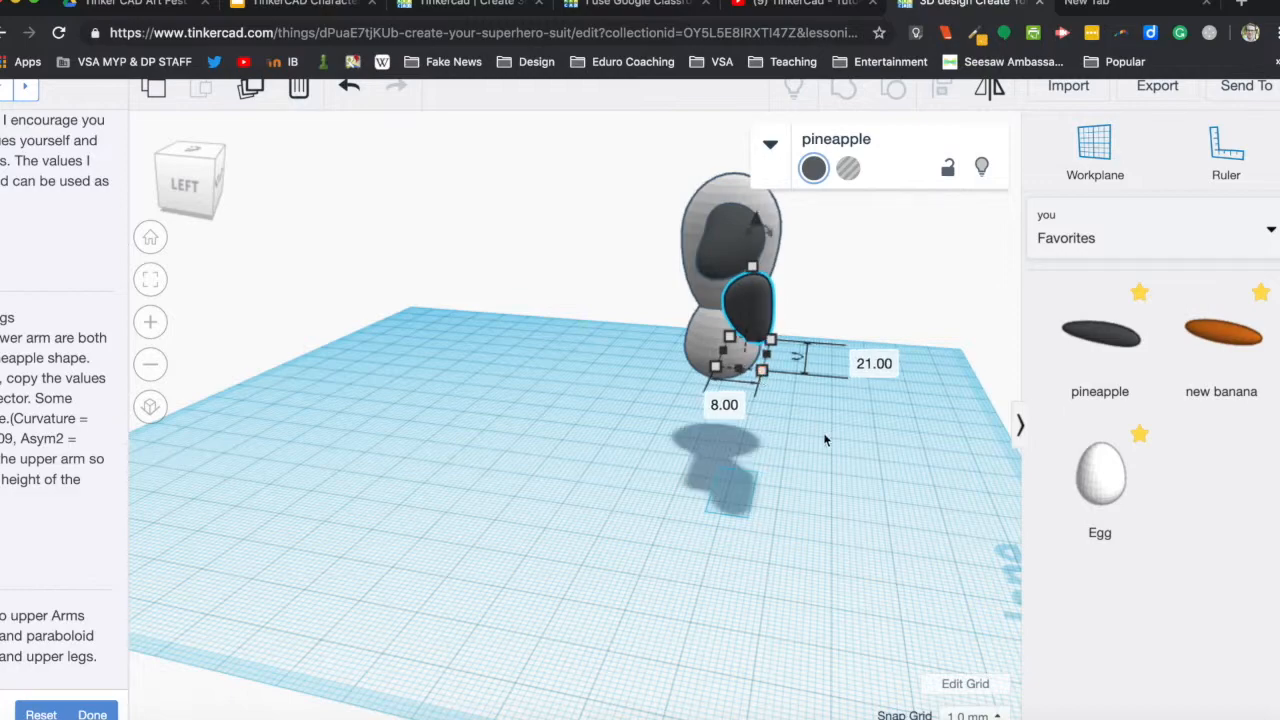
# Shorten the lower arm to 19 mm and reduce its height to 13 mm.
pyautogui.click(822, 438)
pyautogui.moveTo(826, 446); pyautogui.dragTo(630, 440, button='right')
pyautogui.moveTo(513, 347); pyautogui.dragTo(552, 345)
pyautogui.moveTo(569, 475); pyautogui.dragTo(607, 420, button='right')
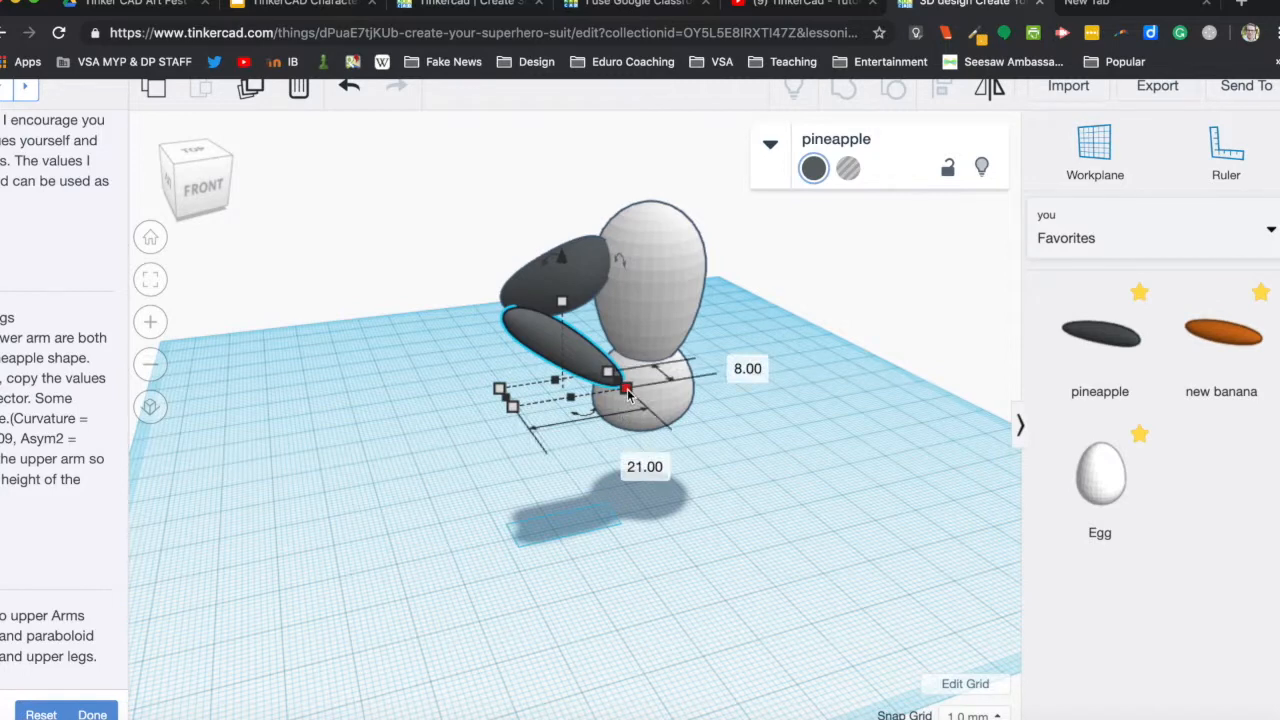
pyautogui.moveTo(615, 381); pyautogui.dragTo(582, 365)
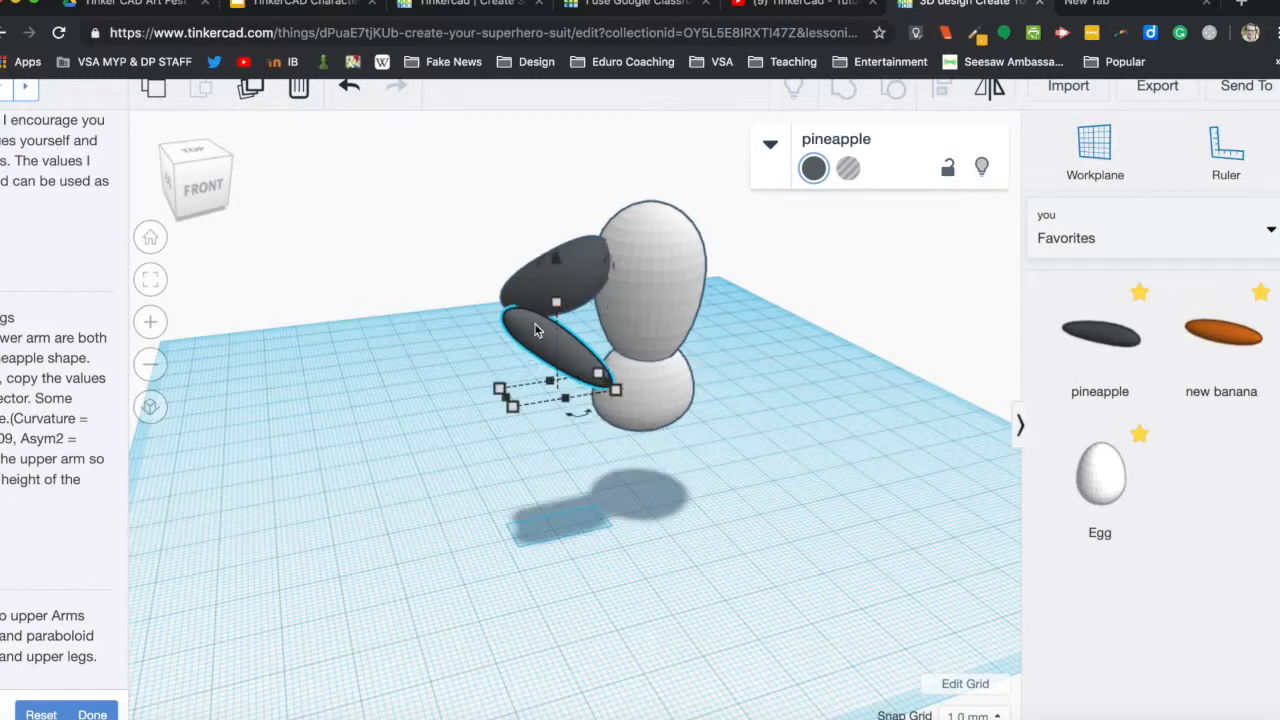
pyautogui.moveTo(555, 306); pyautogui.dragTo(556, 312)
pyautogui.moveTo(557, 312); pyautogui.dragTo(557, 327)
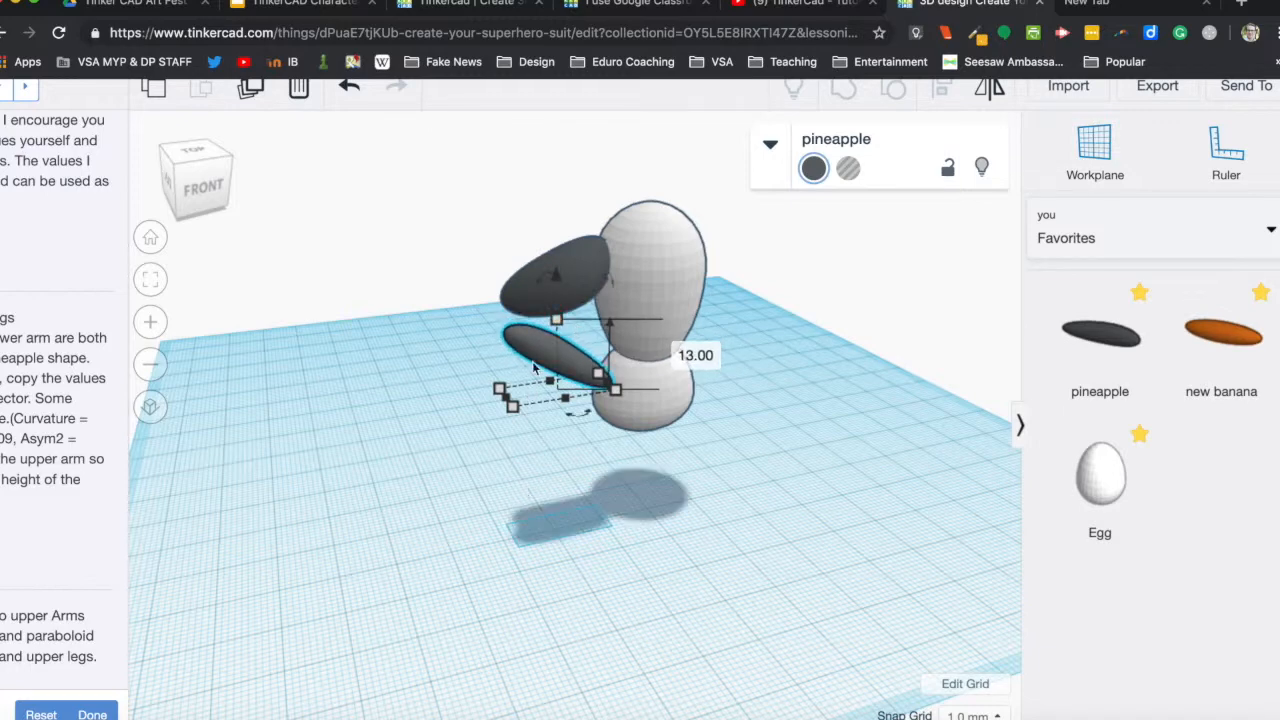
# Move the lower arm up against the outer end of the upper arm so the two meet at the elbow.
pyautogui.moveTo(543, 331)
pyautogui.mouseDown()
pyautogui.moveTo(535, 338)
pyautogui.moveTo(552, 336)
pyautogui.mouseUp()
pyautogui.moveTo(580, 498); pyautogui.dragTo(790, 474, button='right')
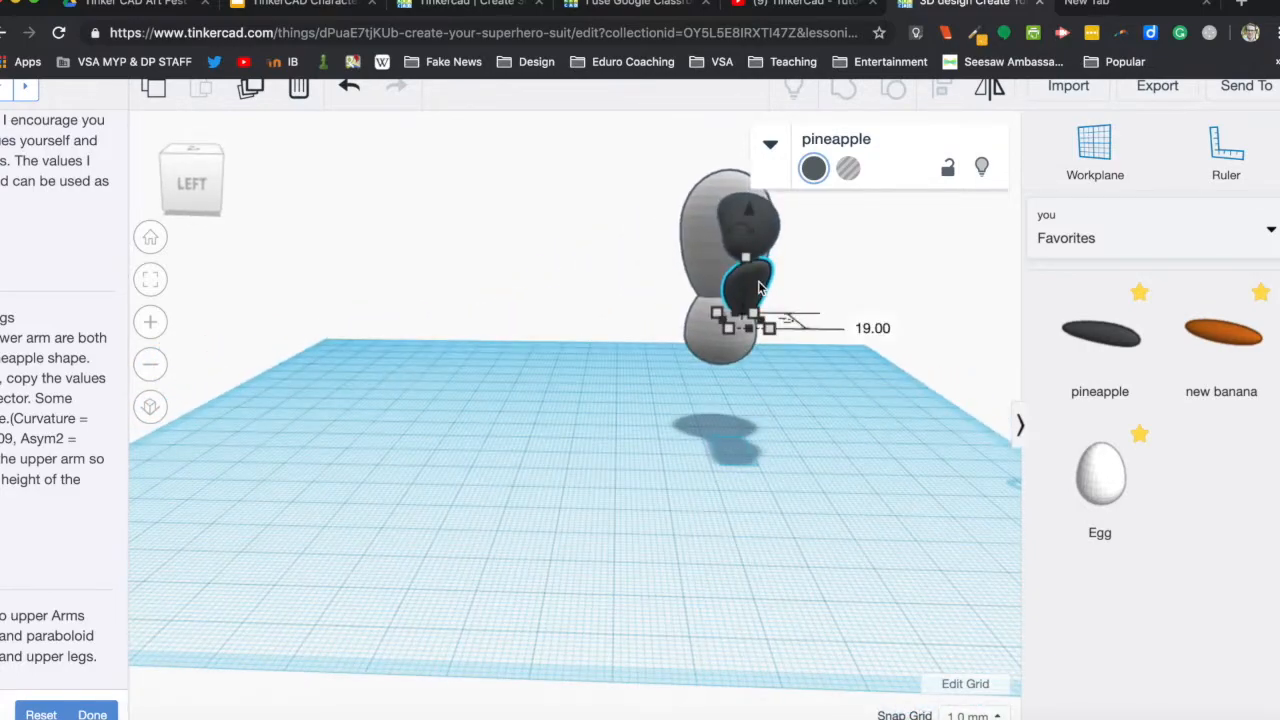
pyautogui.moveTo(758, 288); pyautogui.dragTo(758, 293)
pyautogui.moveTo(755, 218); pyautogui.dragTo(754, 206)
pyautogui.click(835, 303)
pyautogui.moveTo(834, 300); pyautogui.dragTo(530, 312, button='right')
pyautogui.moveTo(529, 307); pyautogui.dragTo(568, 306)
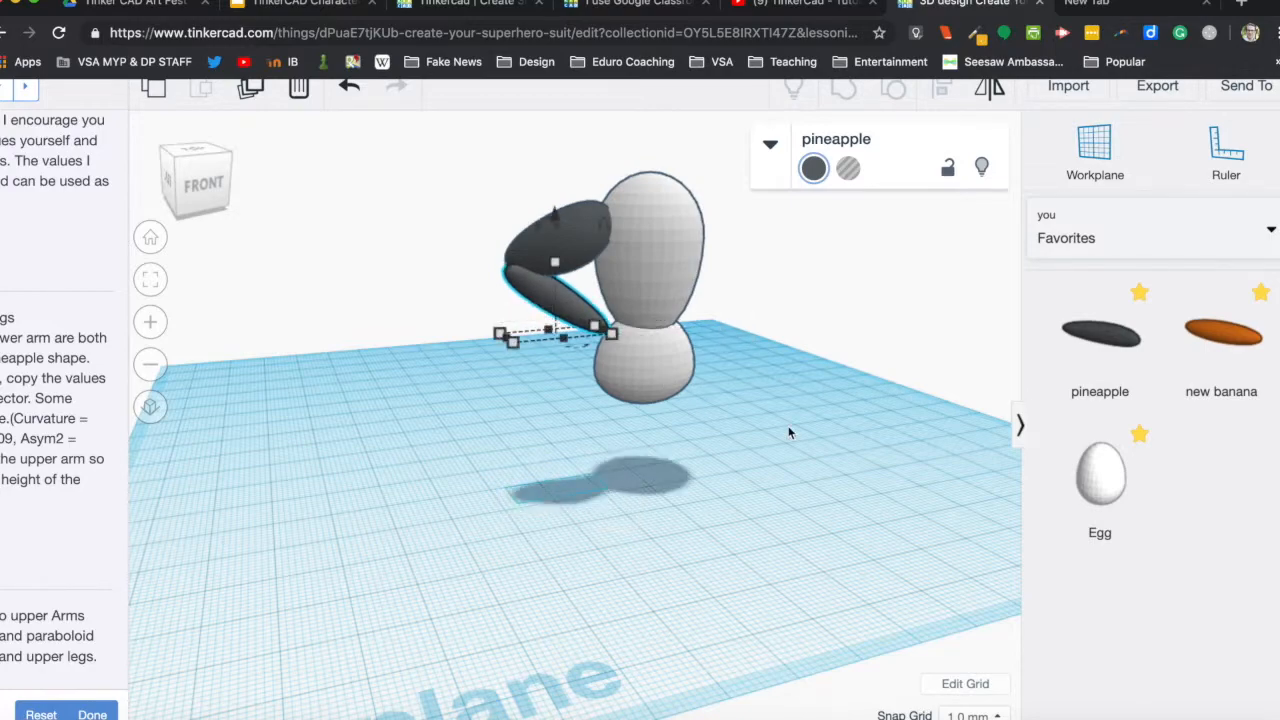
# Group the upper-arm and lower-arm pineapples into one arm.
pyautogui.click(738, 447)
pyautogui.moveTo(560, 380); pyautogui.dragTo(507, 416, button='right')
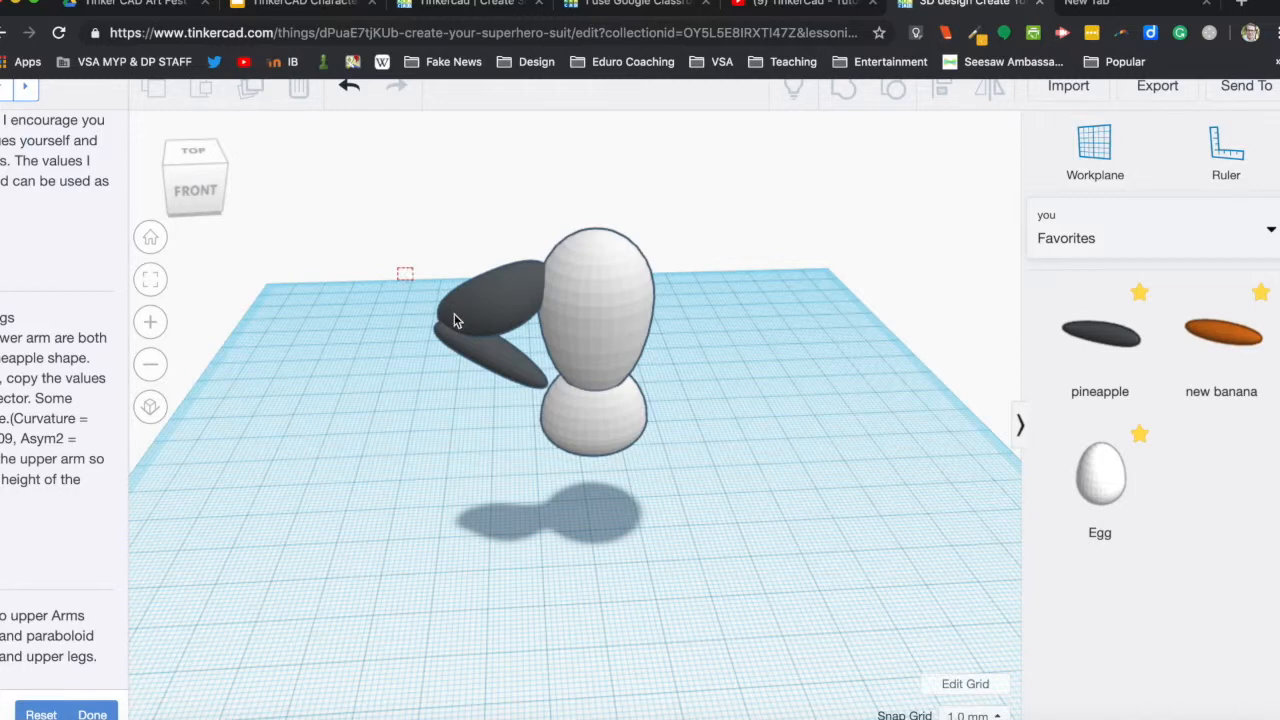
pyautogui.moveTo(487, 377); pyautogui.dragTo(487, 377)
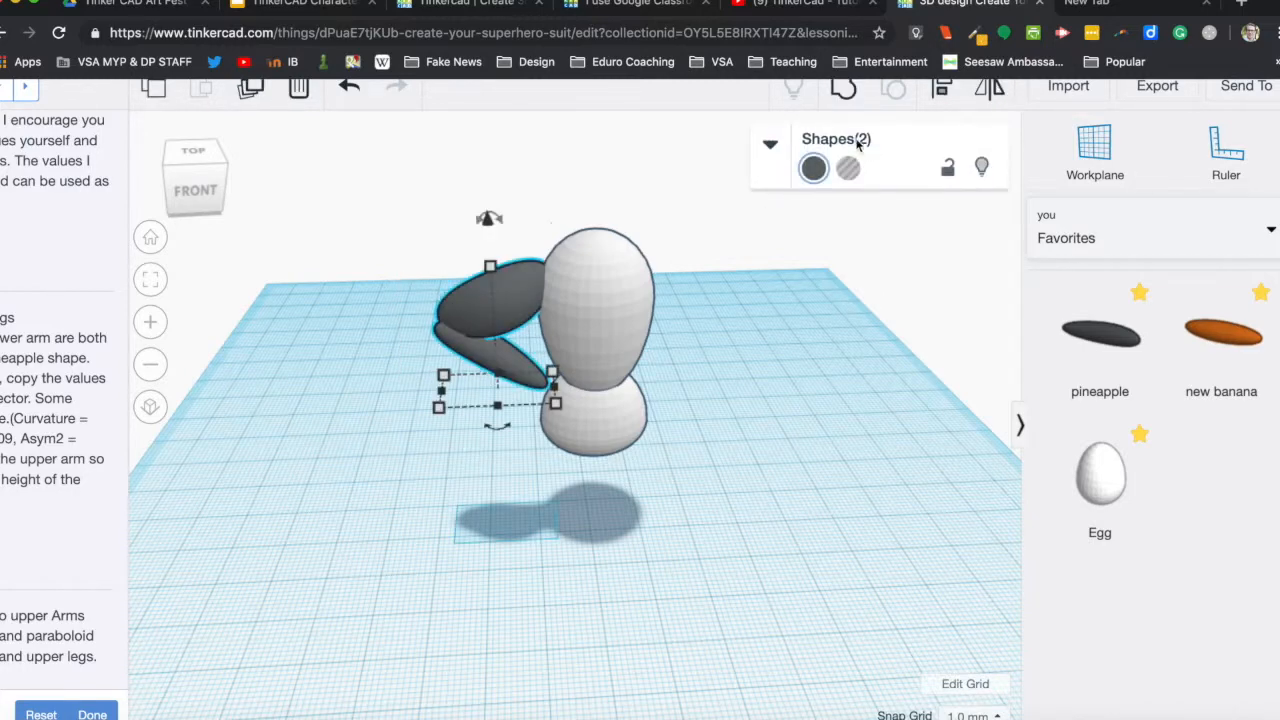
pyautogui.click(843, 88)
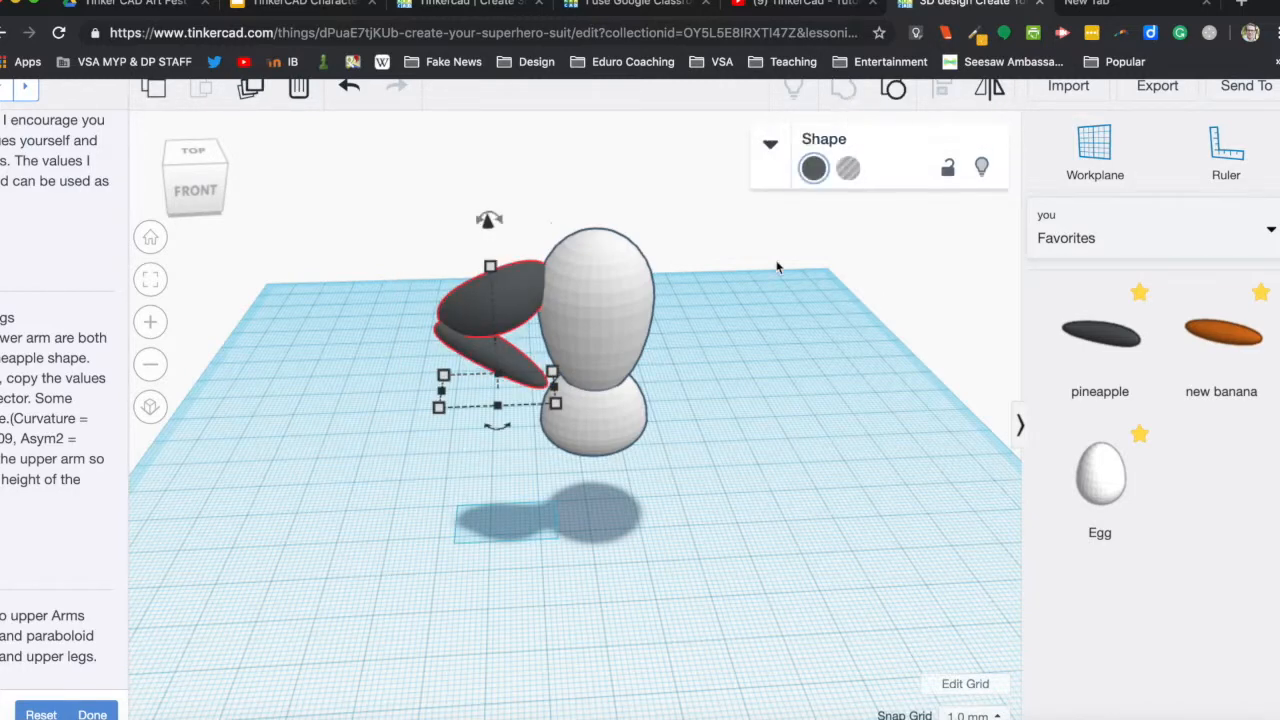
pyautogui.click(757, 355)
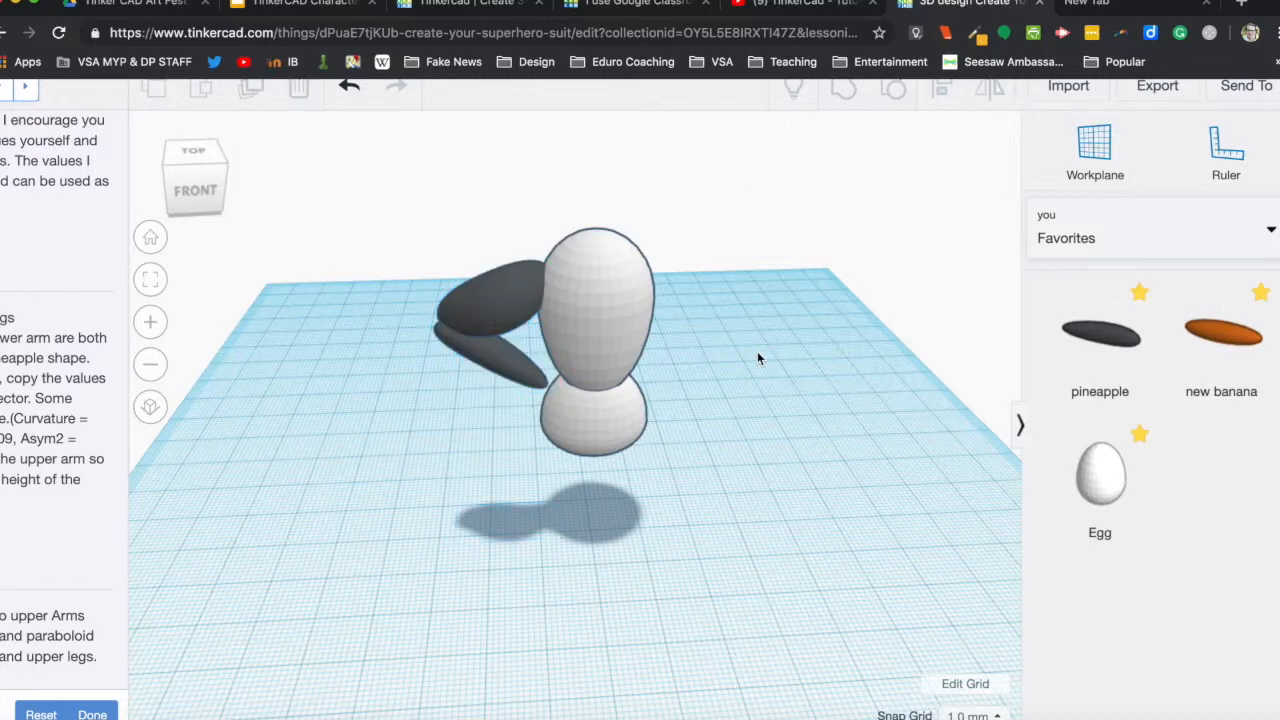
# Duplicate the grouped arm and move the copy about 47.6 mm across to the other side of the body.
pyautogui.click(478, 309)
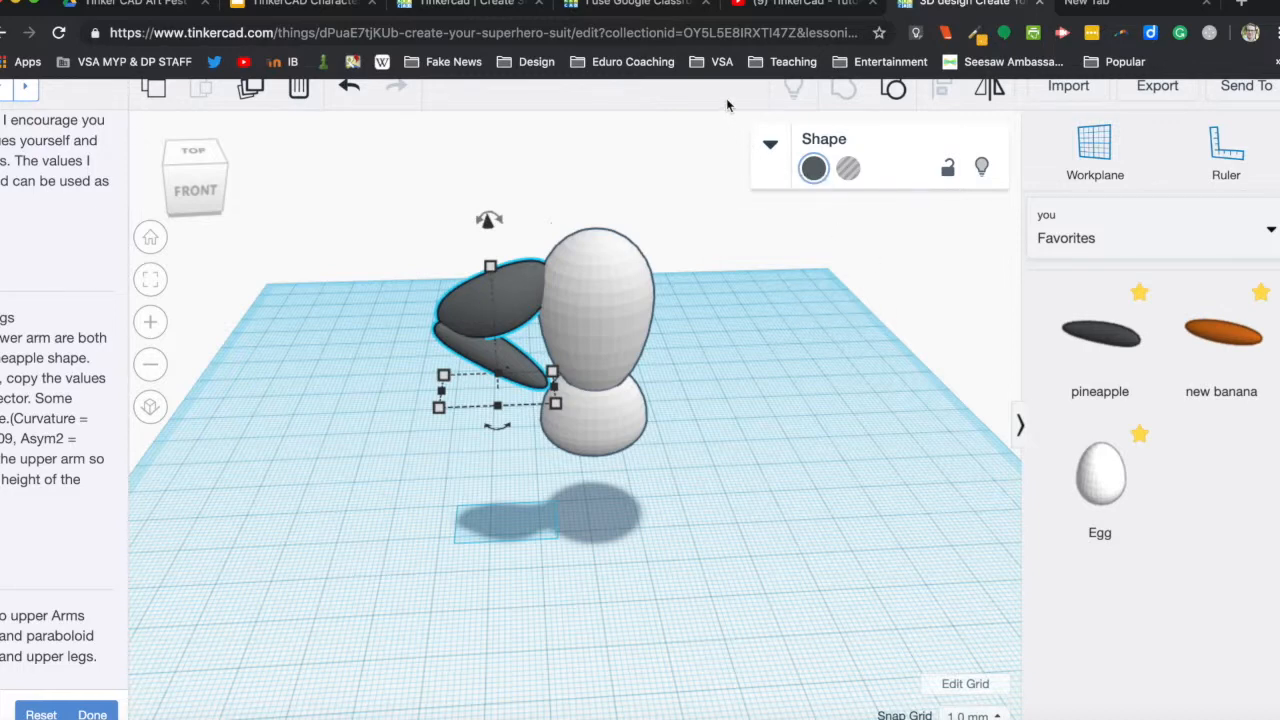
pyautogui.scroll(1, 726, 98)
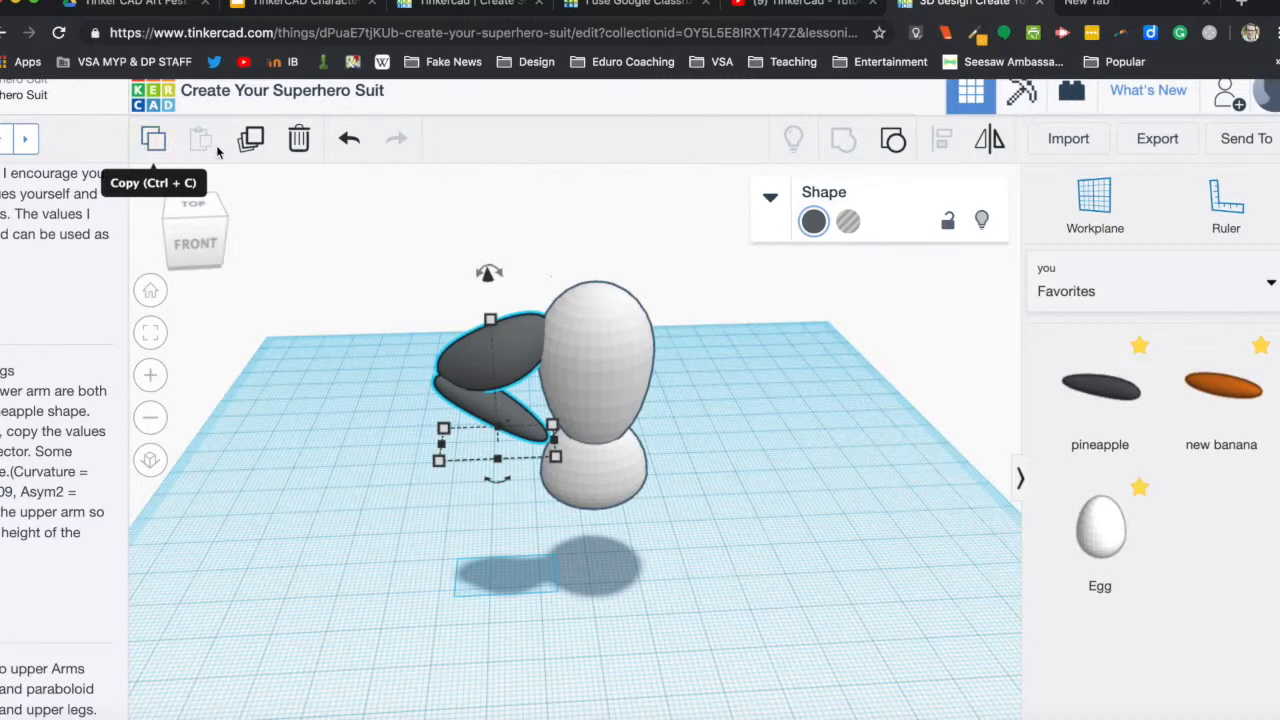
pyautogui.click(248, 143)
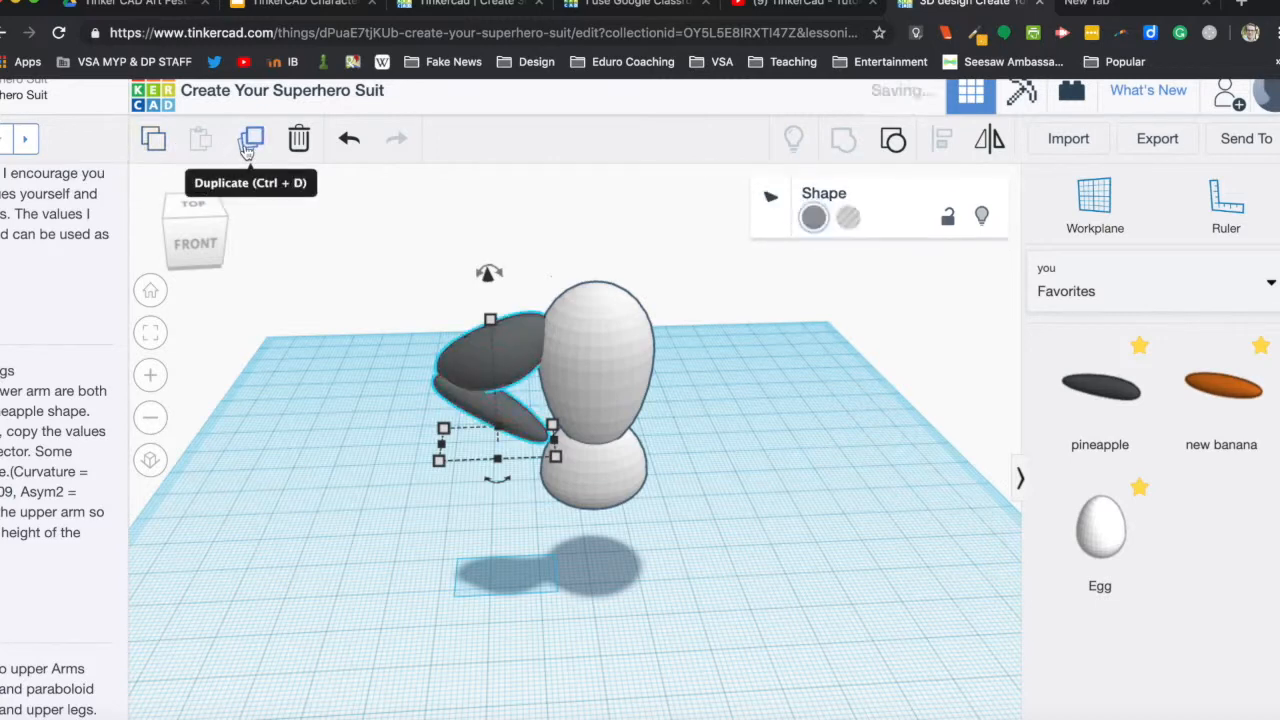
pyautogui.moveTo(495, 355); pyautogui.dragTo(791, 347)
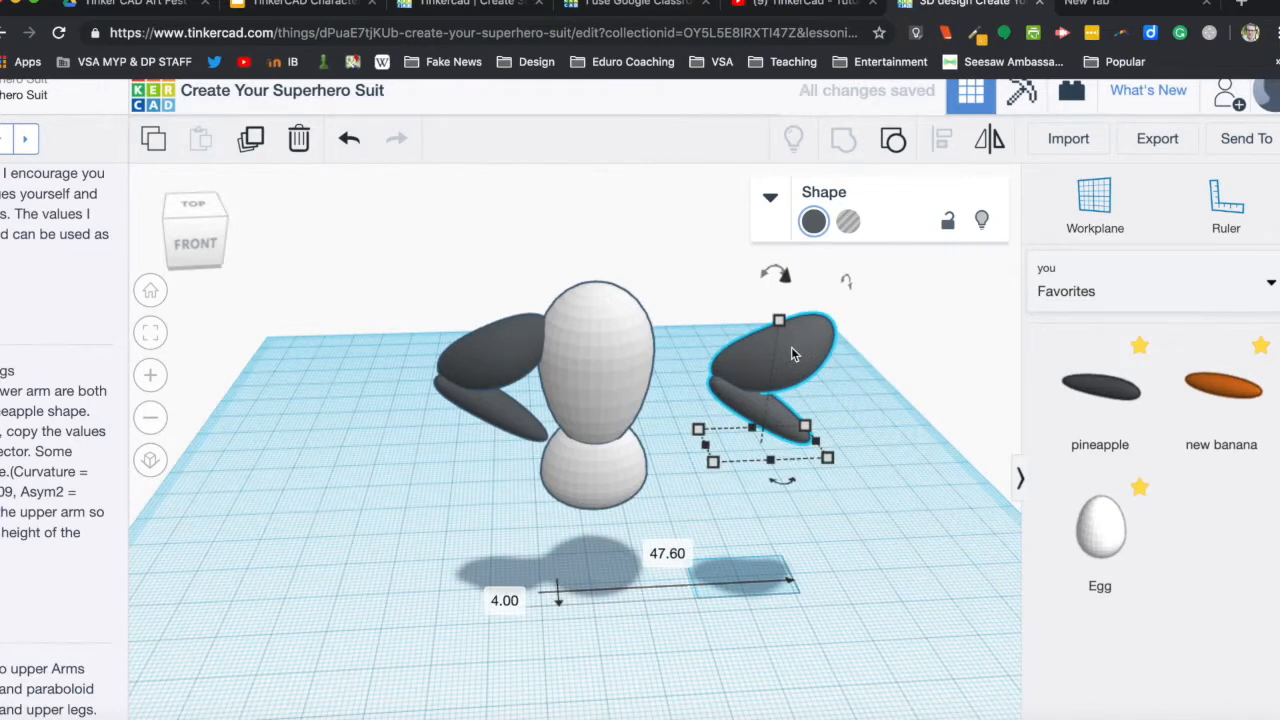
# Mirror the duplicated arm along its length and move it in against the torso's free shoulder.
pyautogui.click(991, 146)
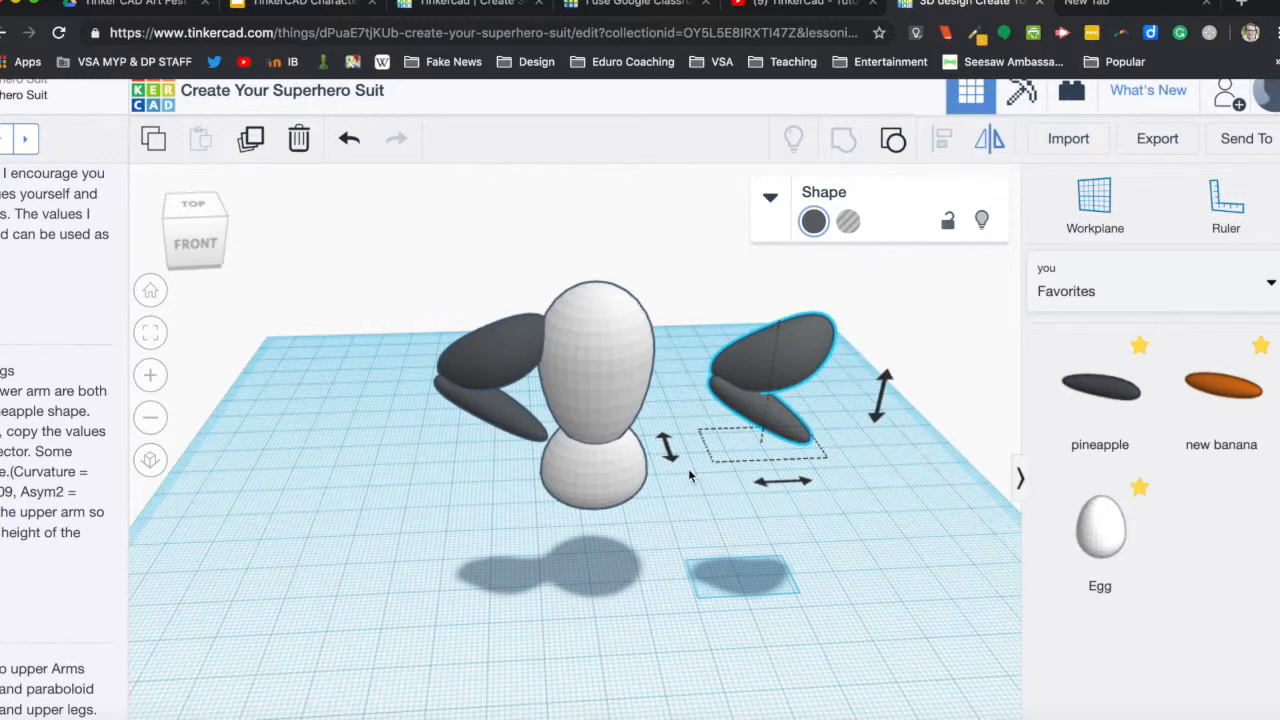
pyautogui.click(782, 482)
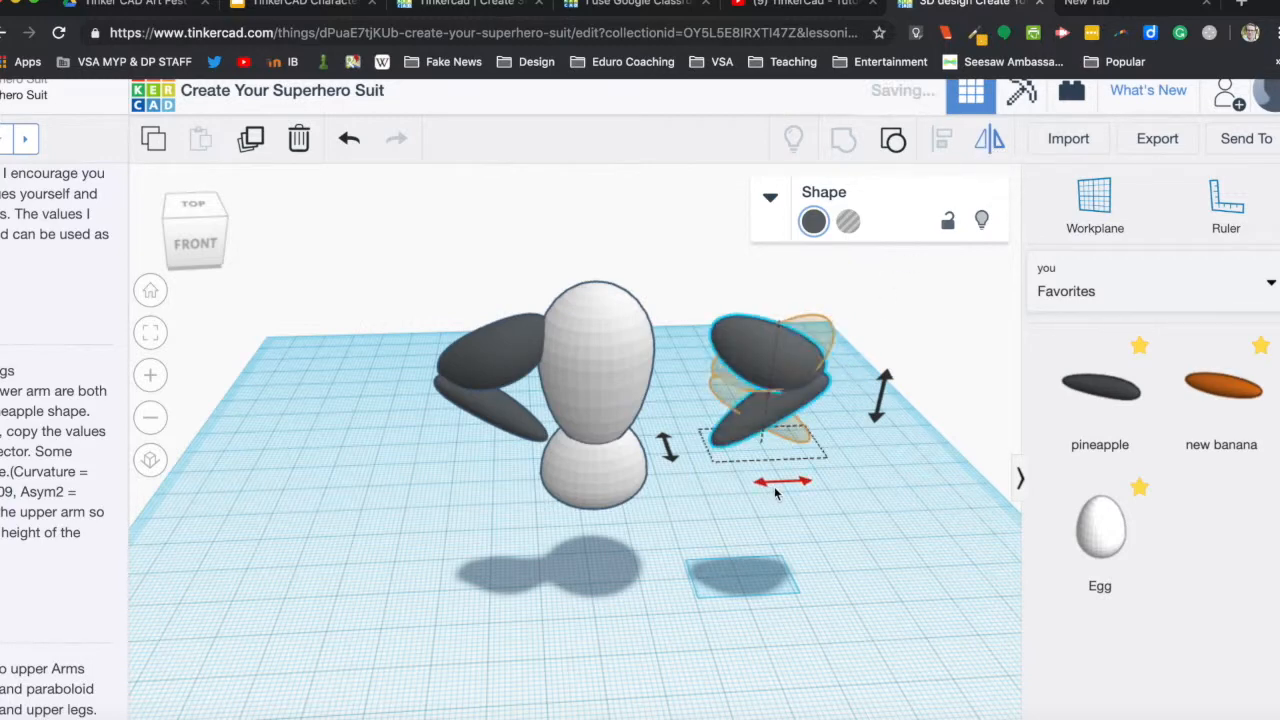
pyautogui.moveTo(771, 357); pyautogui.dragTo(696, 350)
pyautogui.click(835, 455)
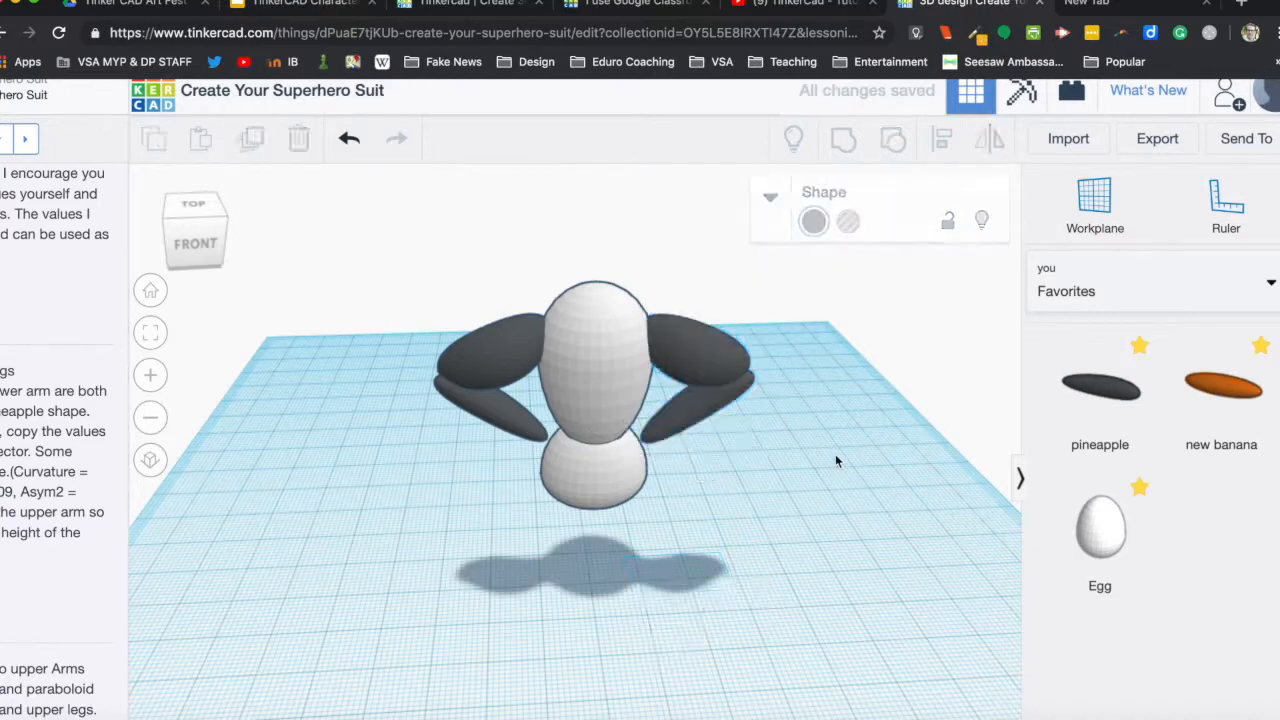
# Group both arms and the body into a single shape.
pyautogui.moveTo(837, 457); pyautogui.dragTo(840, 429, button='right')
pyautogui.moveTo(425, 230); pyautogui.dragTo(818, 509)
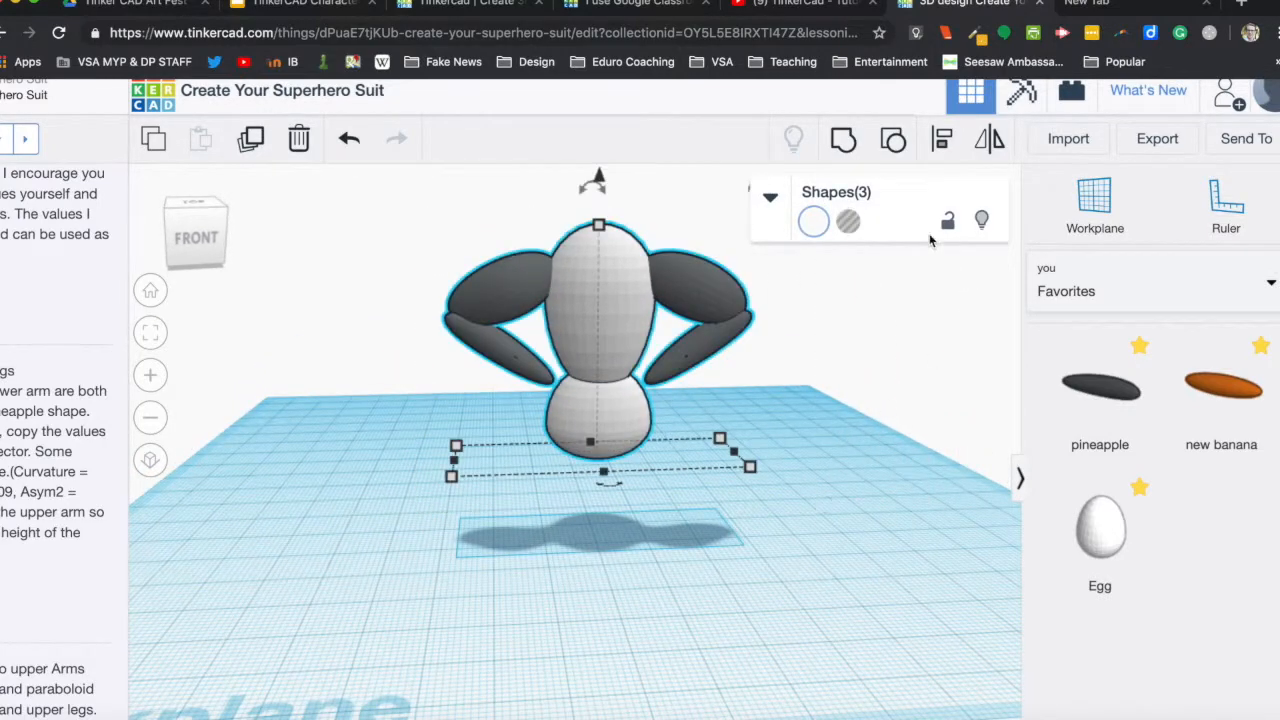
pyautogui.click(842, 138)
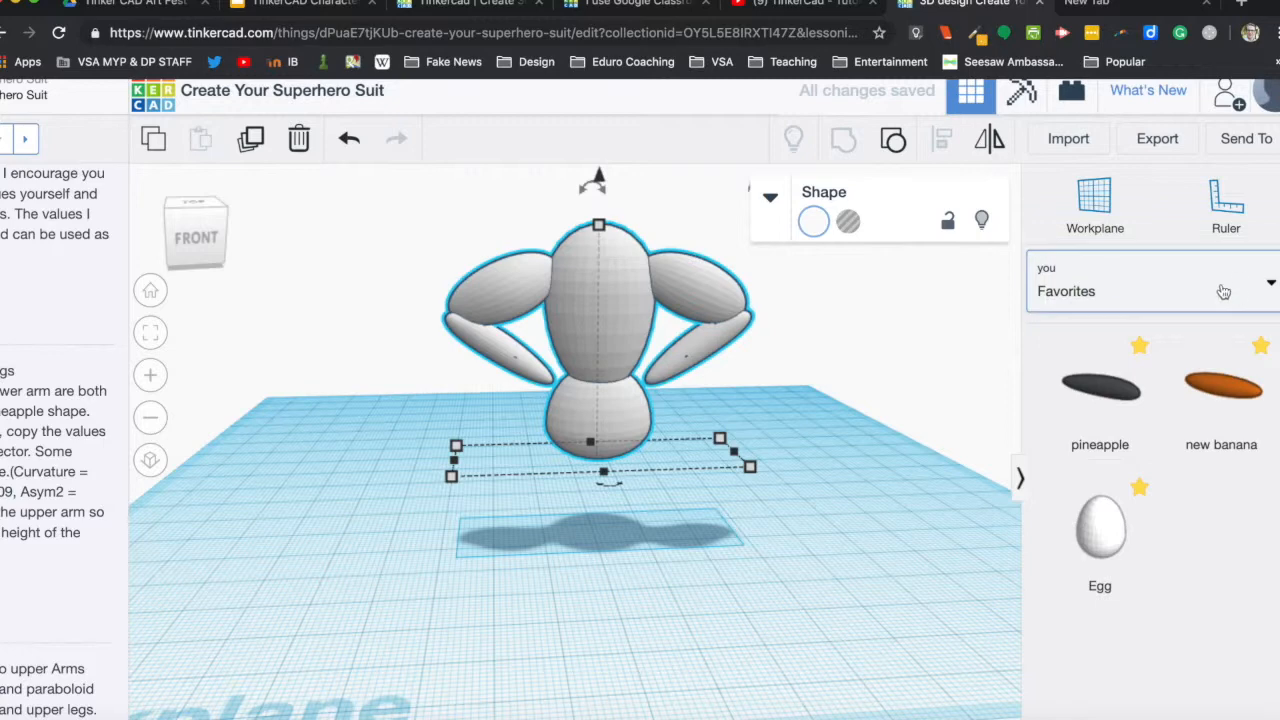
# Place a Chick foot from the Characters collection beneath the pelvis, then duplicate it and move the copy about 11 mm sideways.
pyautogui.click(1258, 296)
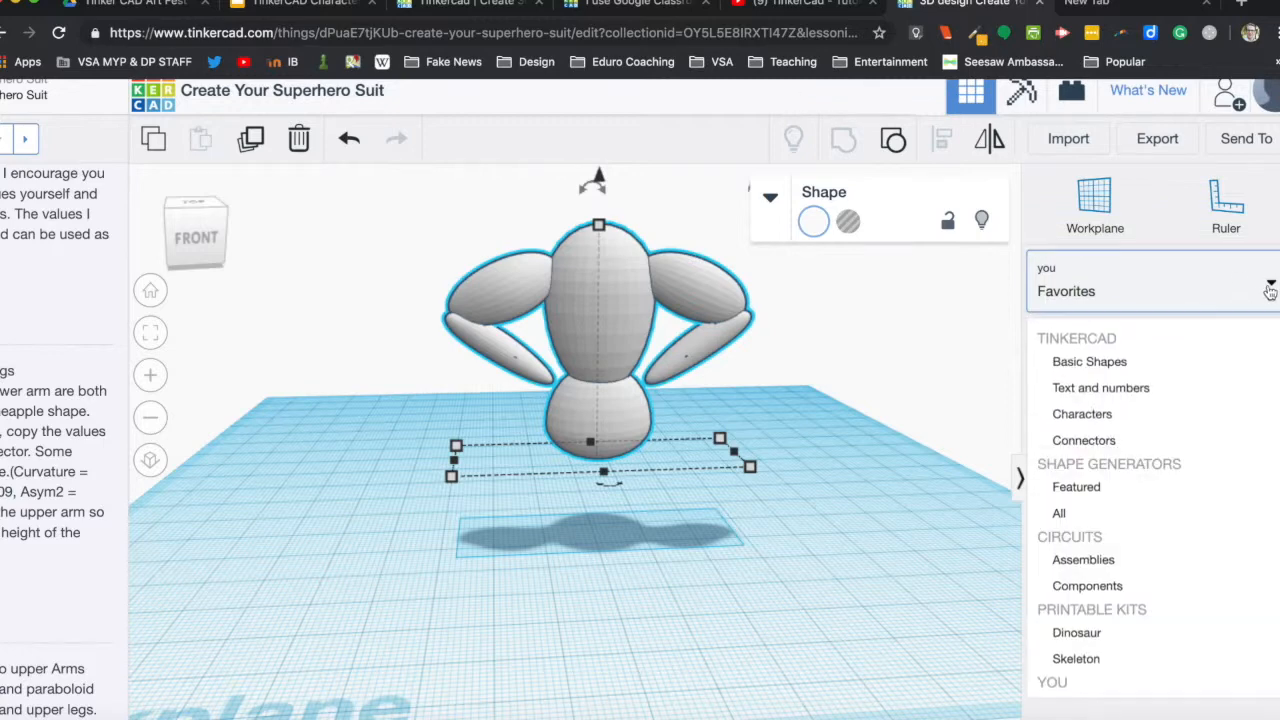
pyautogui.click(1117, 414)
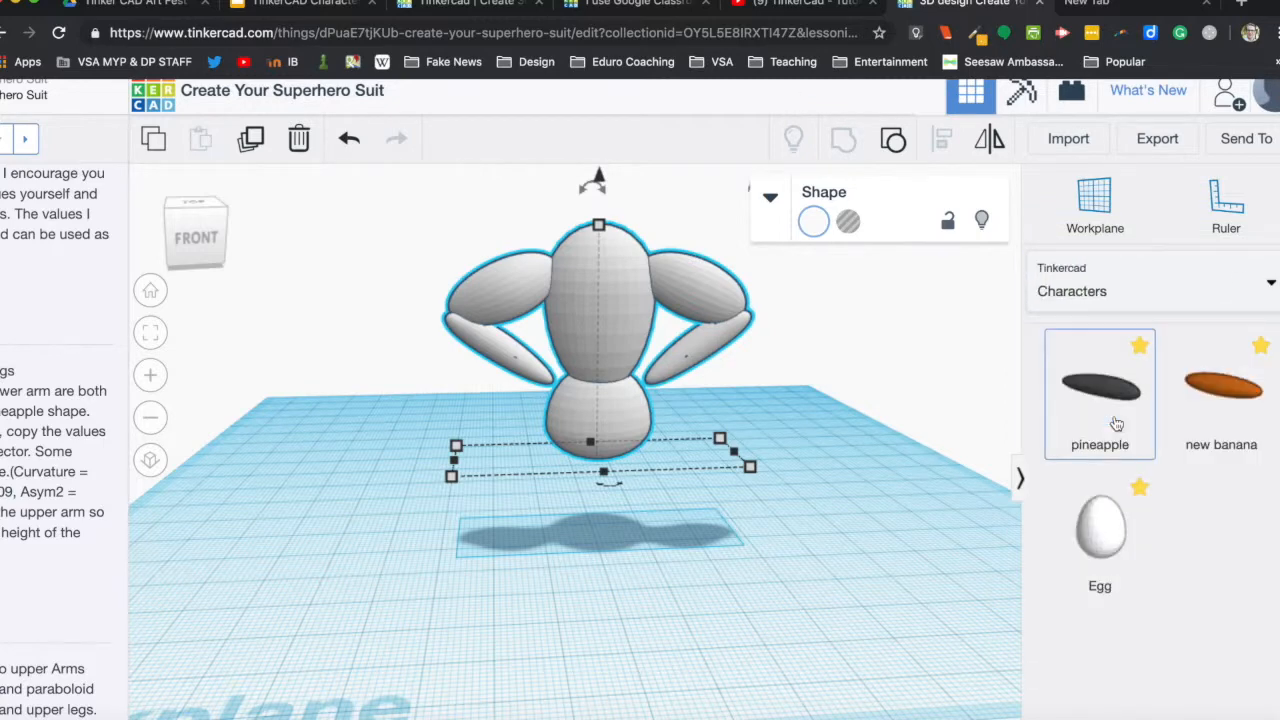
pyautogui.scroll(-5, 1157, 591)
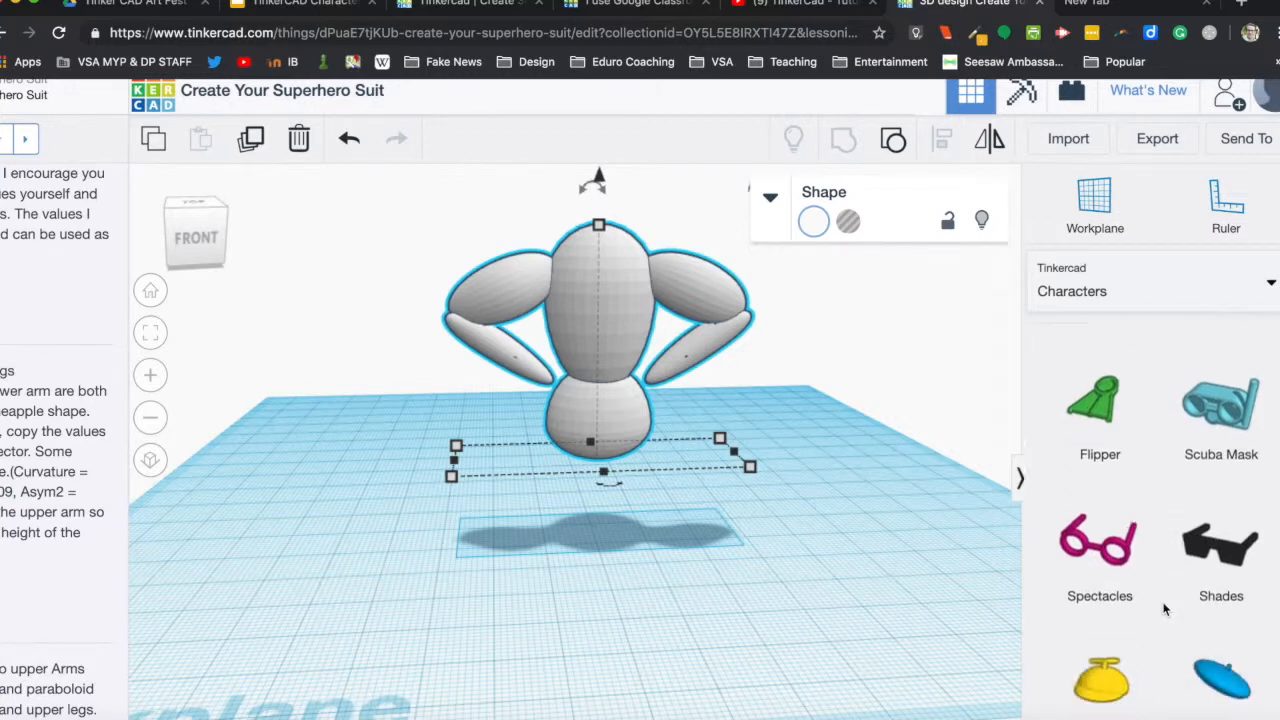
pyautogui.scroll(-3, 1163, 608)
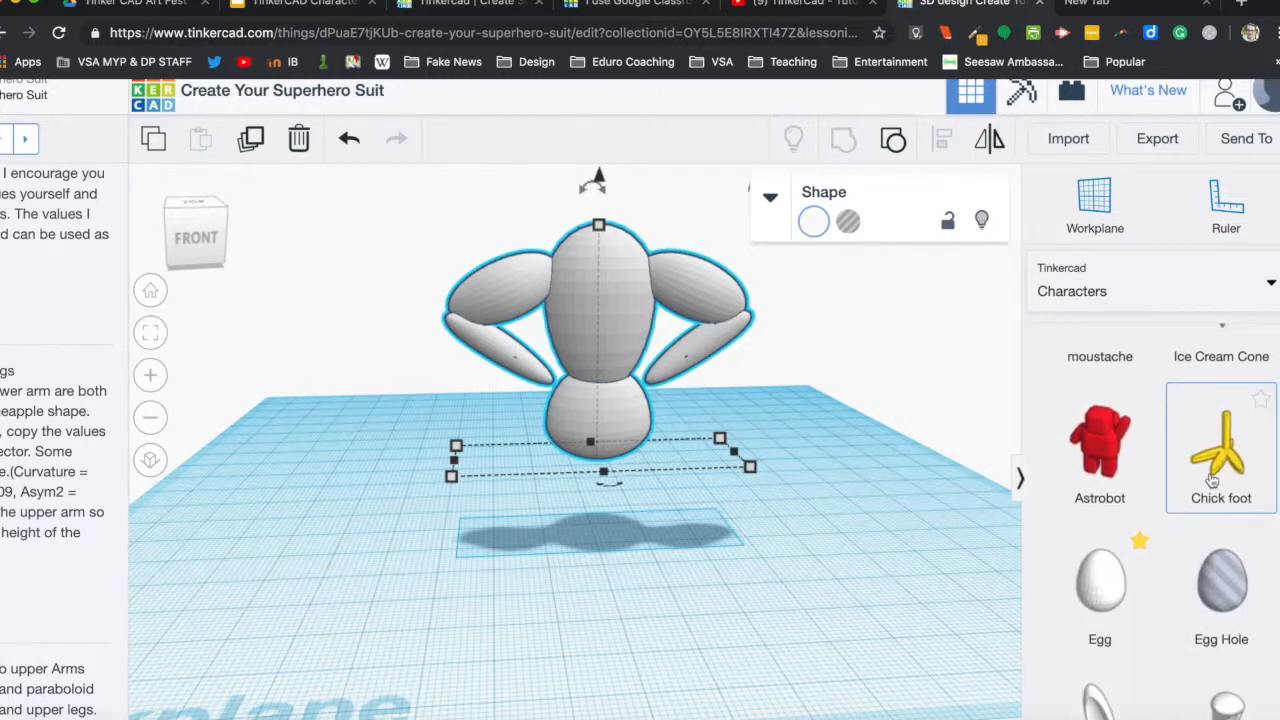
pyautogui.moveTo(1218, 450); pyautogui.dragTo(576, 556)
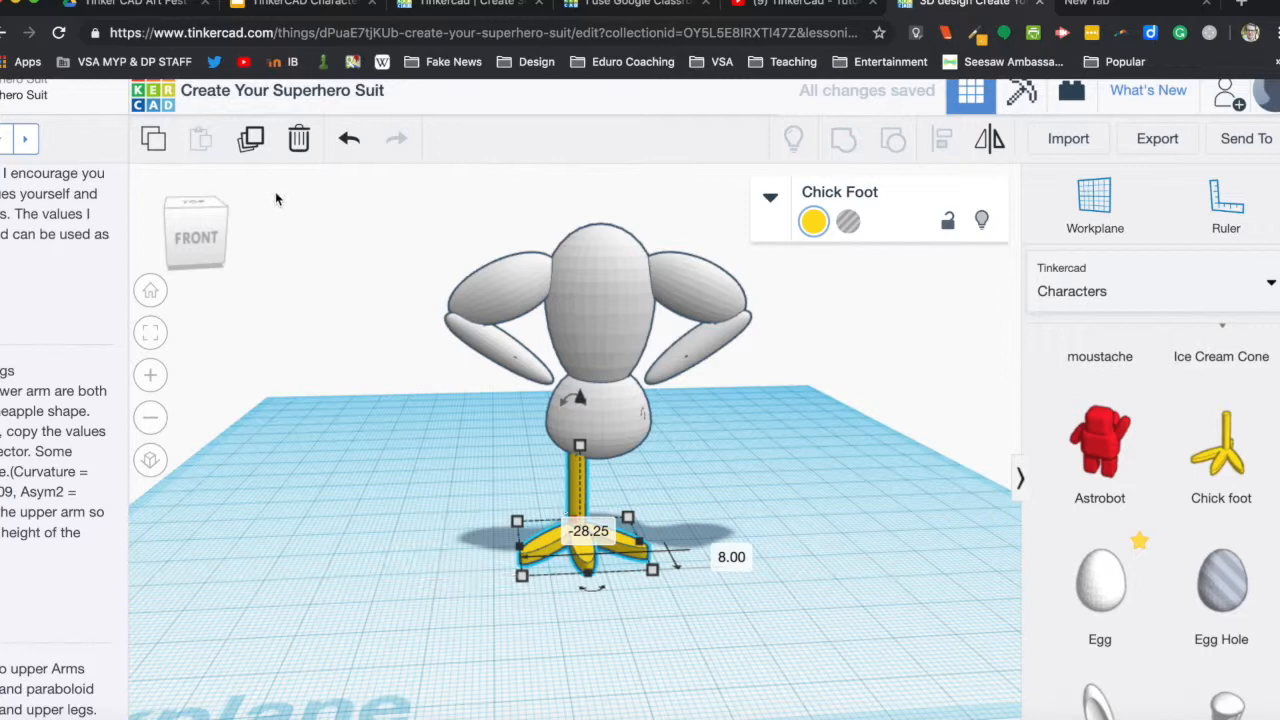
pyautogui.click(250, 140)
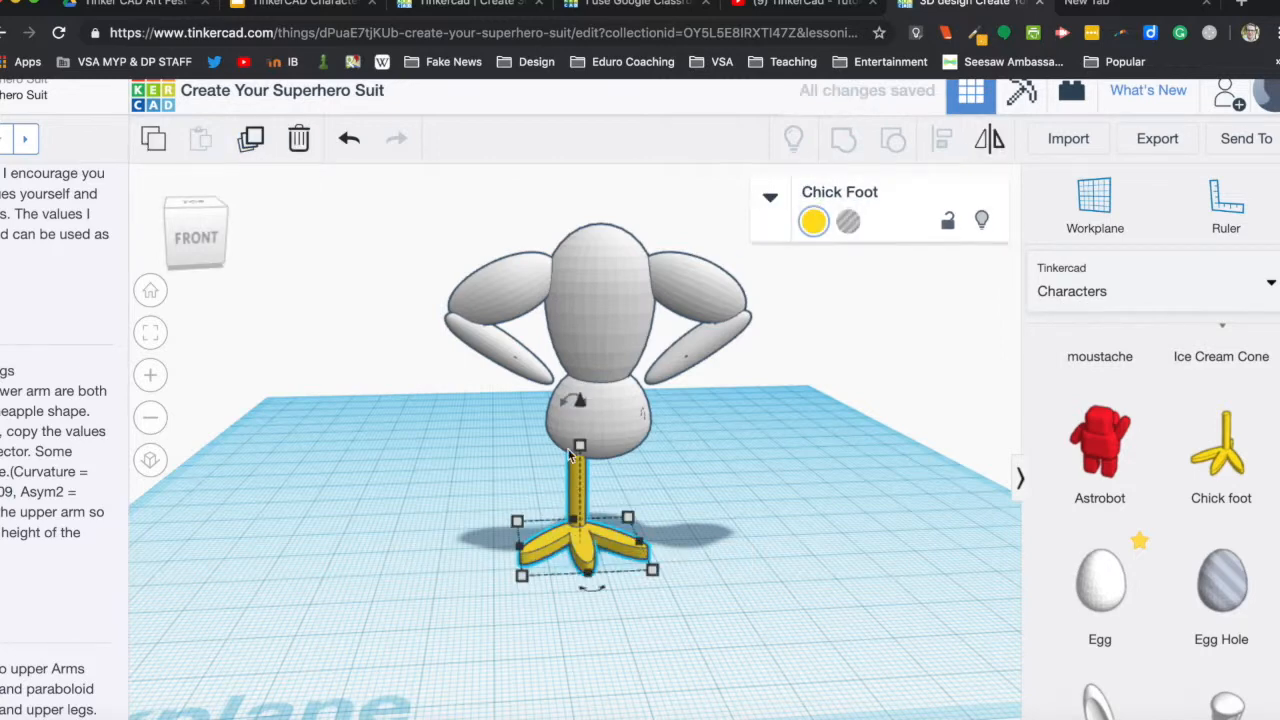
pyautogui.moveTo(578, 515); pyautogui.dragTo(632, 510)
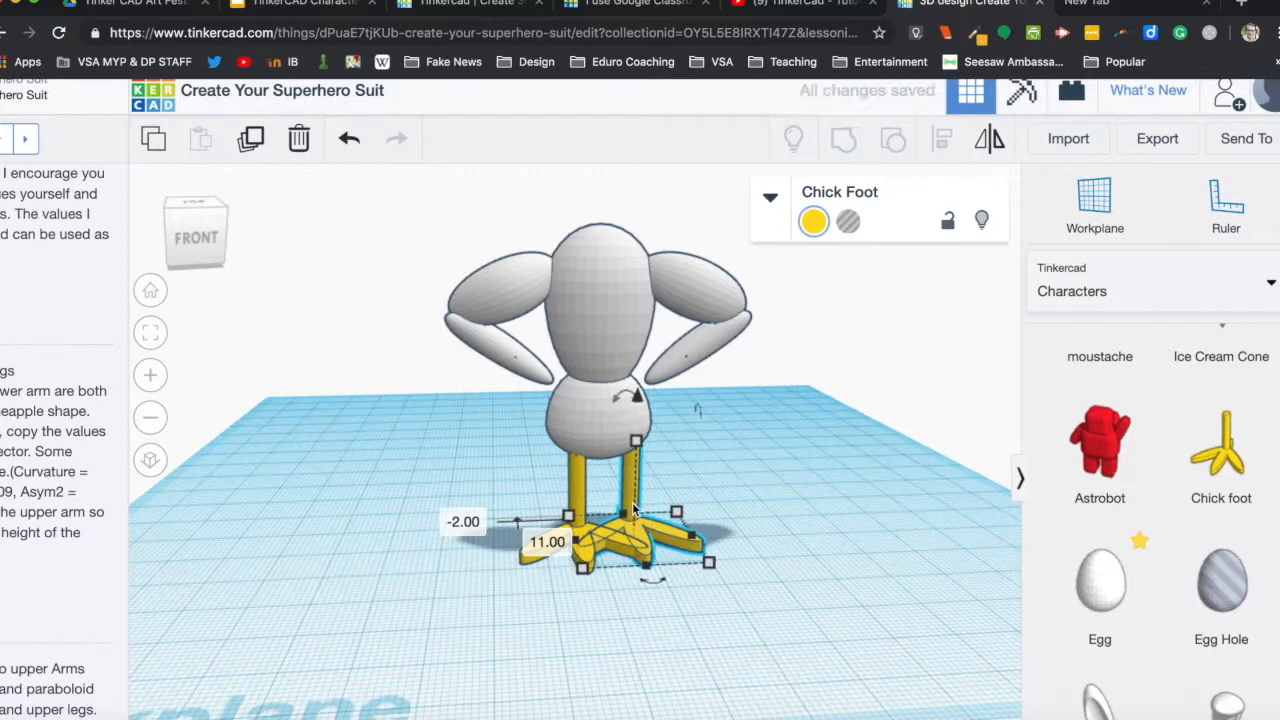
# Narrow both chick feet from their inner sides, the original to 15 mm wide and the copy to 15.5 mm.
pyautogui.click(575, 498)
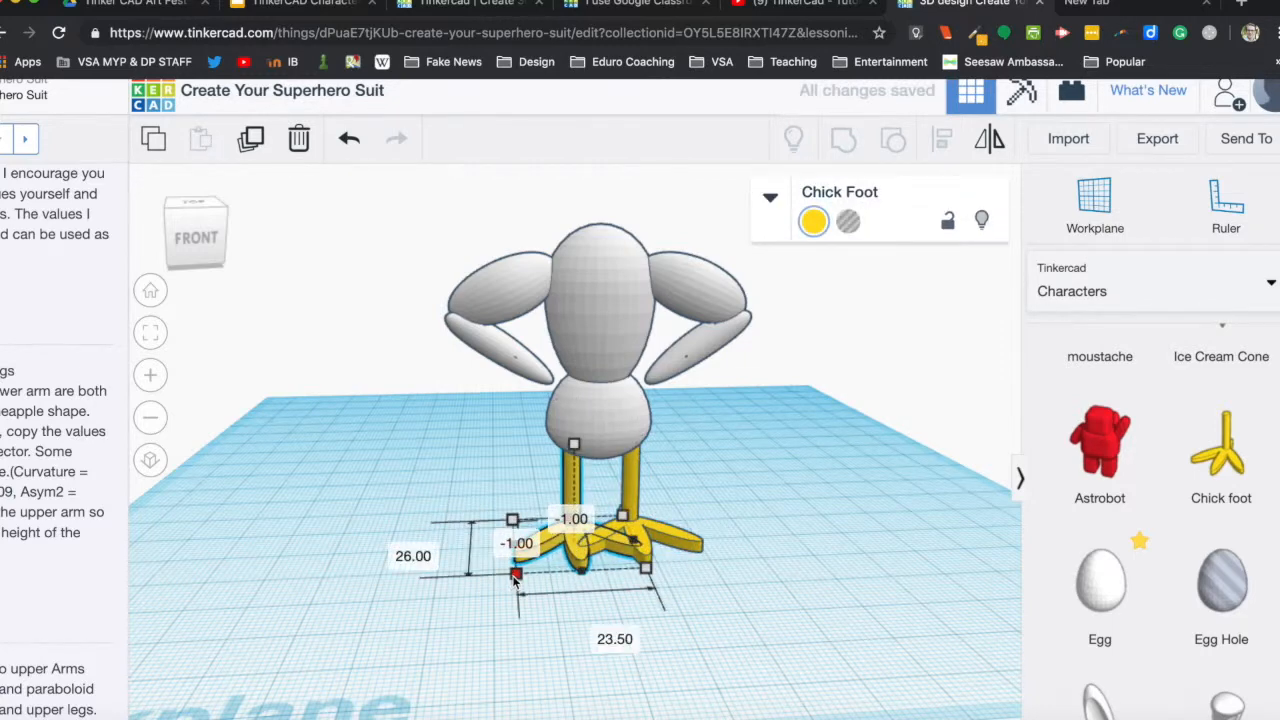
pyautogui.moveTo(645, 572); pyautogui.dragTo(599, 570)
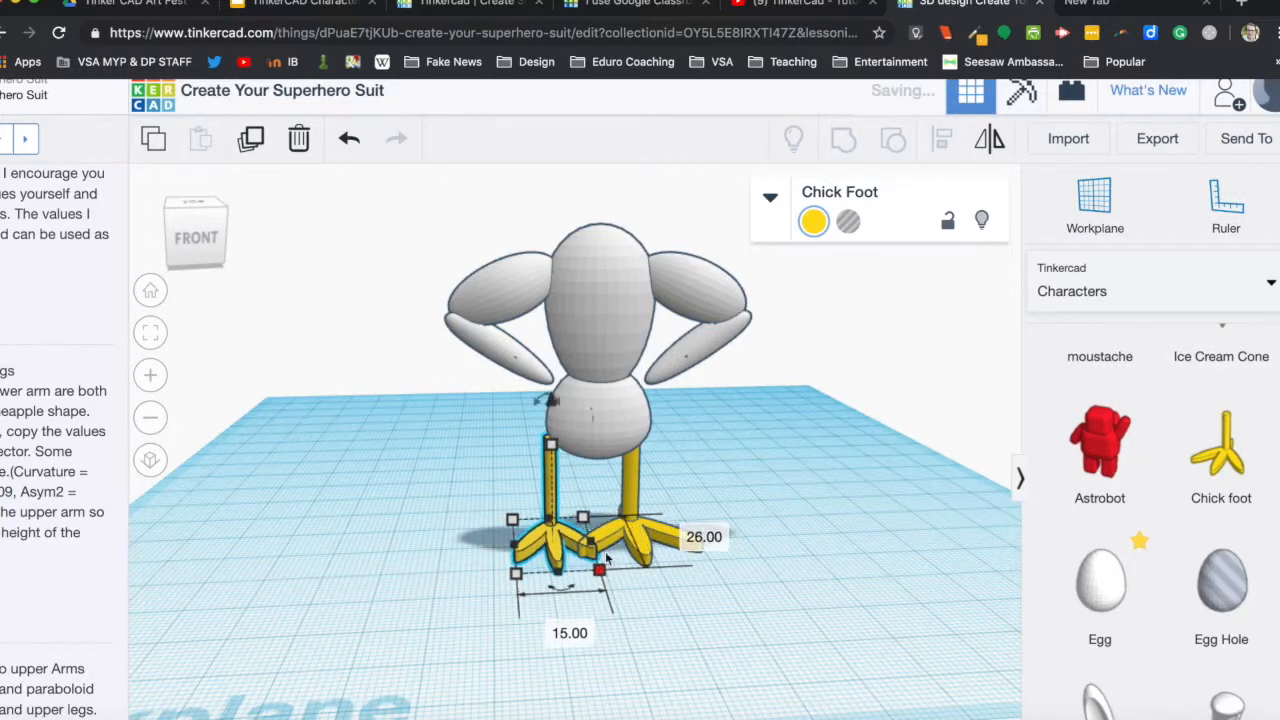
pyautogui.click(655, 555)
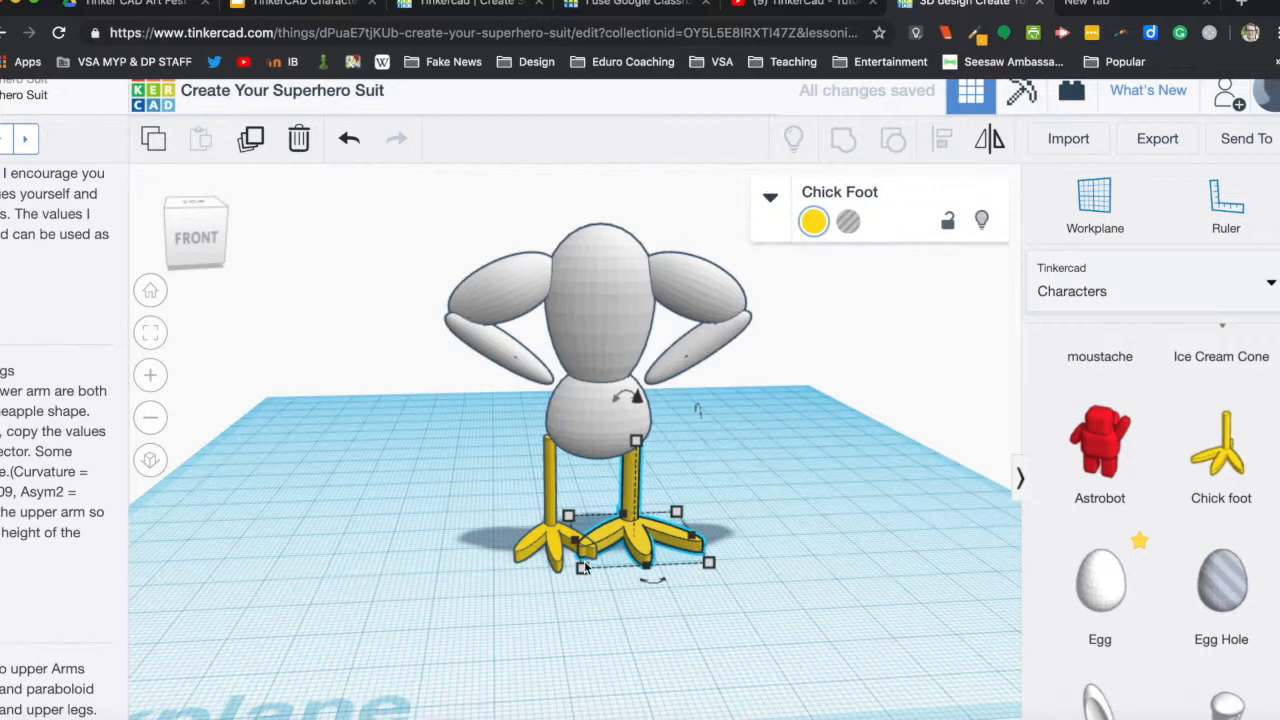
pyautogui.moveTo(588, 566); pyautogui.dragTo(627, 571)
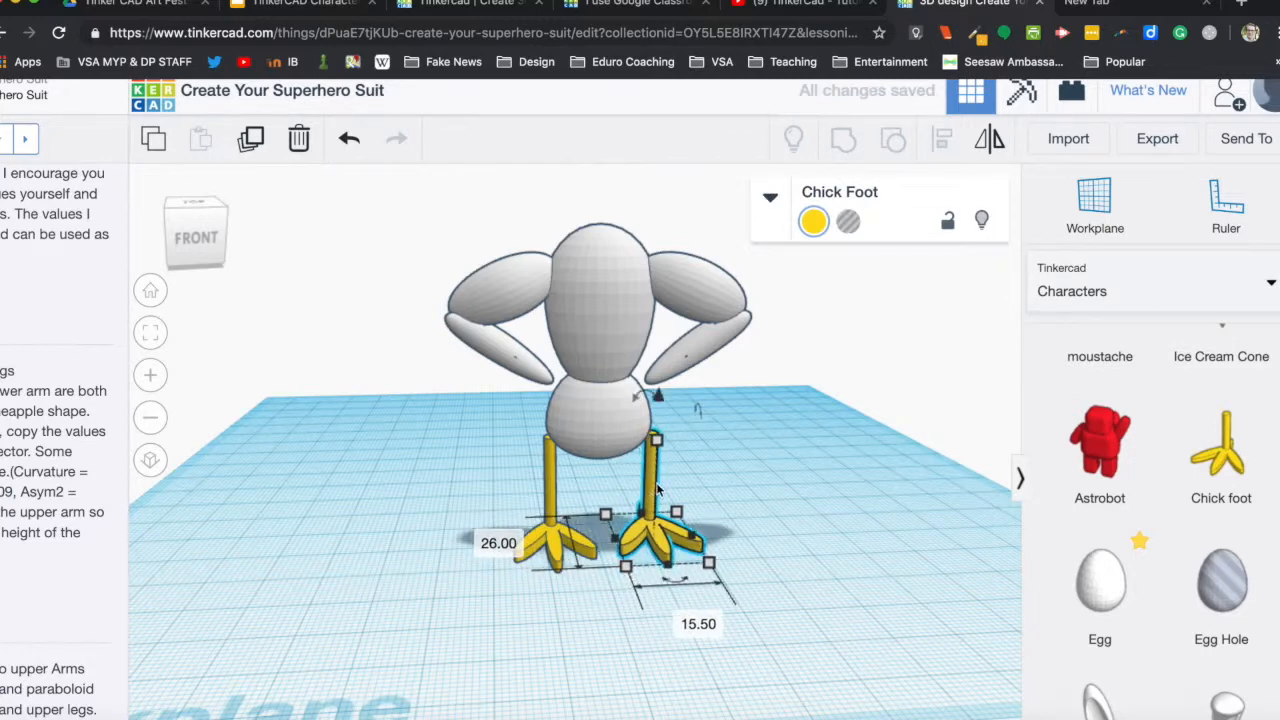
# Move both legs inward beneath the pelvis, the duplicated foot by about 5 mm and the original by about 3 mm.
pyautogui.moveTo(652, 485); pyautogui.dragTo(628, 487)
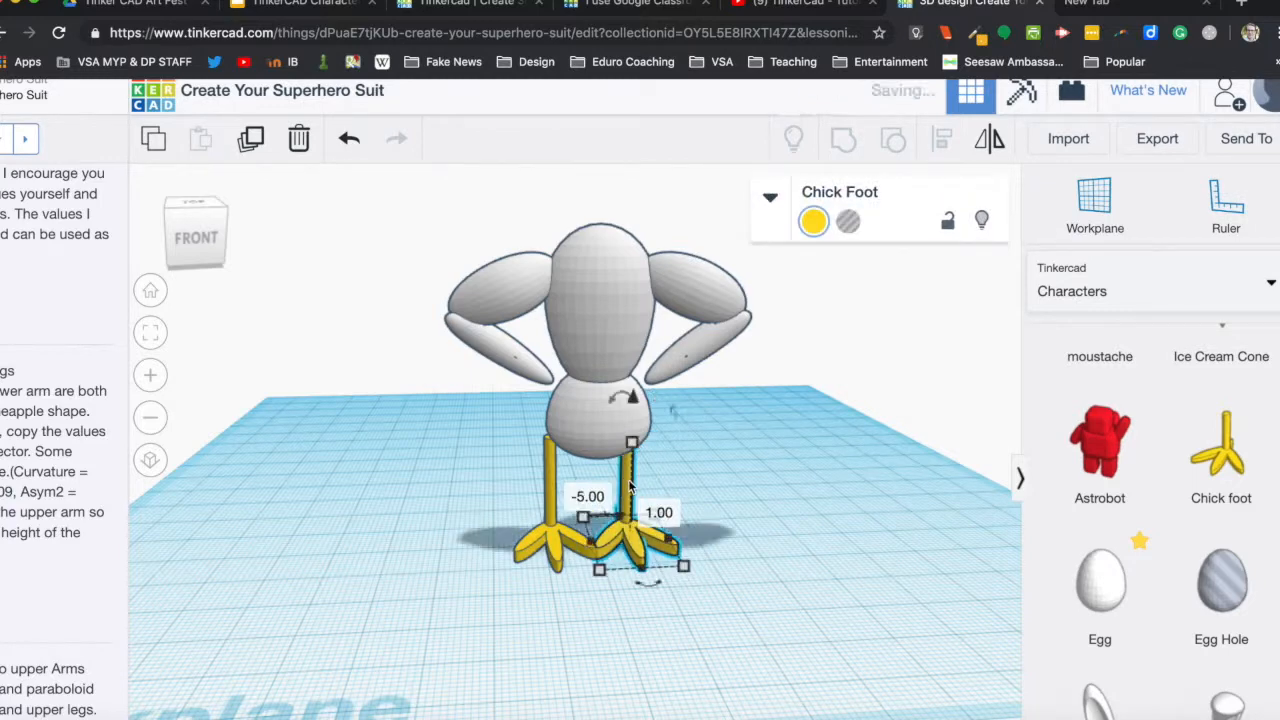
pyautogui.click(572, 487)
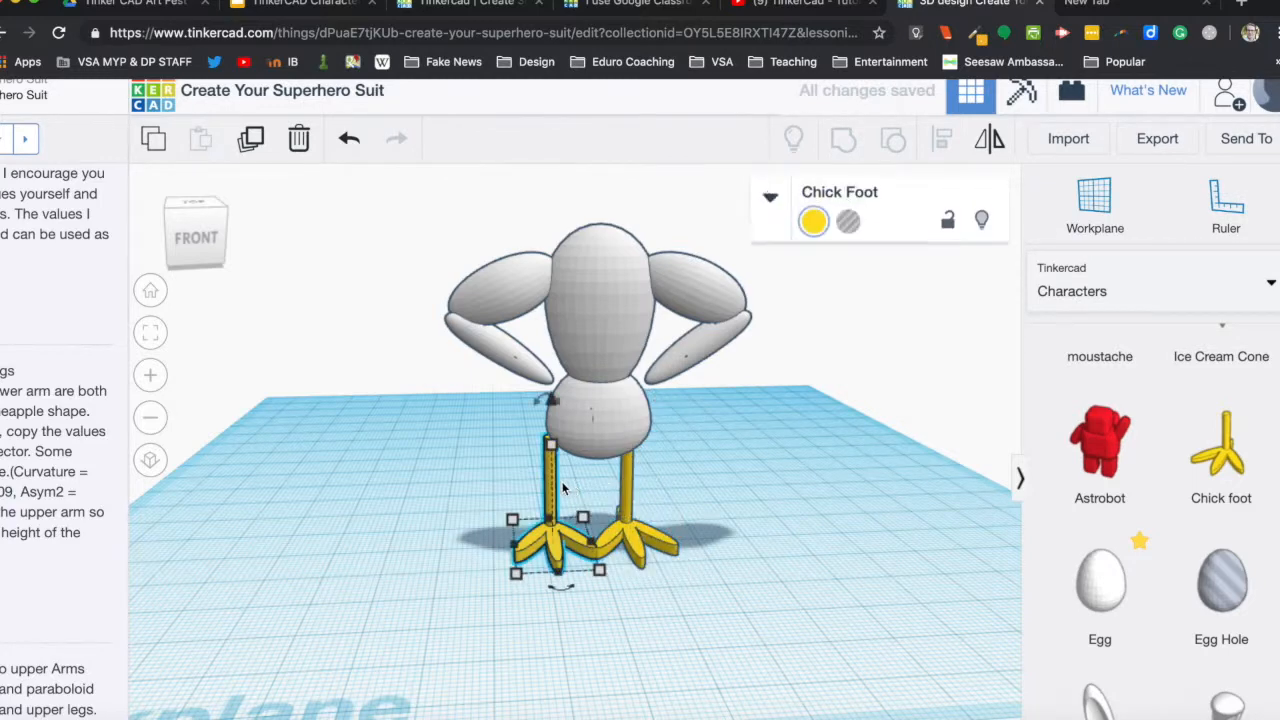
pyautogui.moveTo(572, 487); pyautogui.dragTo(573, 492)
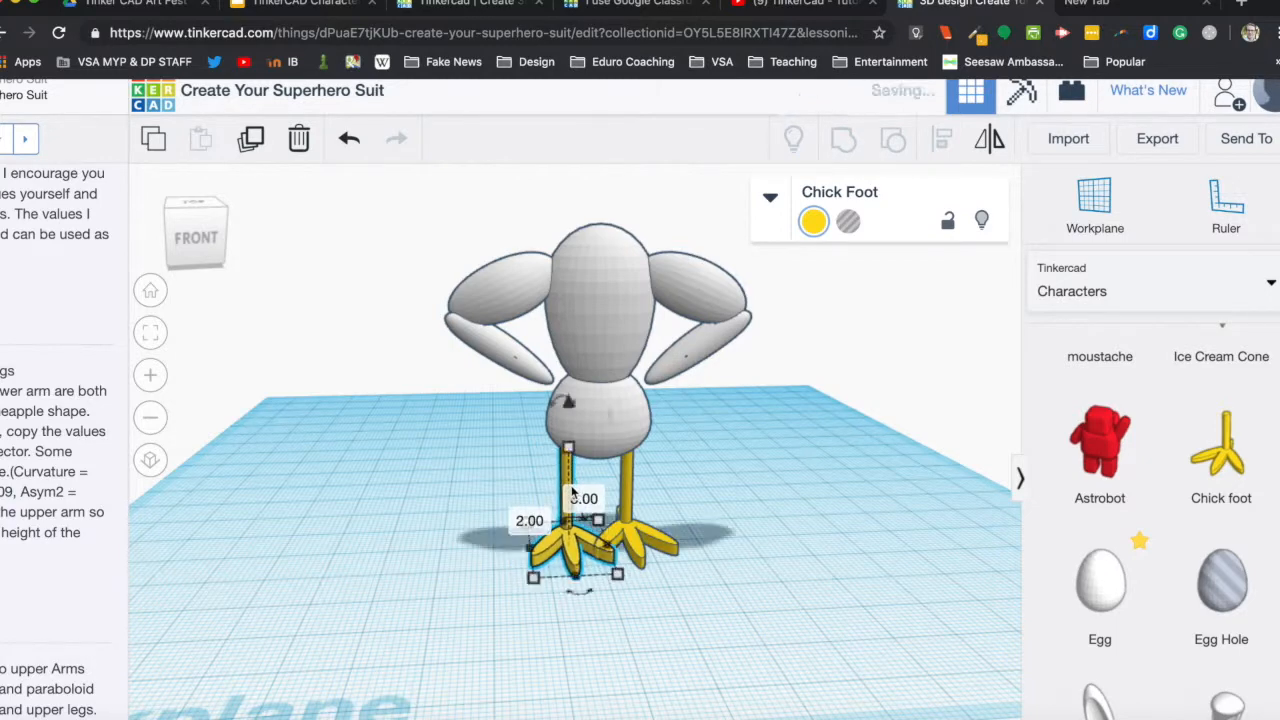
# Group the body with both chick feet into a single shape.
pyautogui.click(437, 193)
pyautogui.moveTo(718, 510); pyautogui.dragTo(820, 663)
pyautogui.click(843, 140)
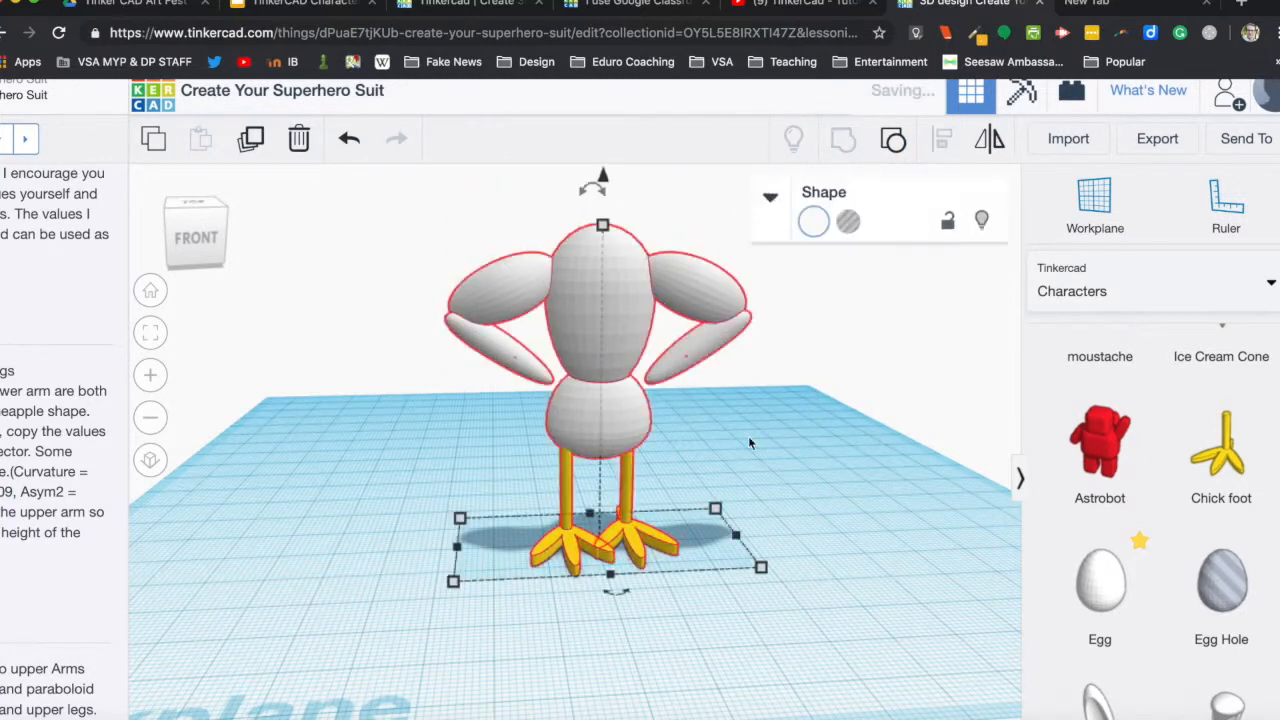